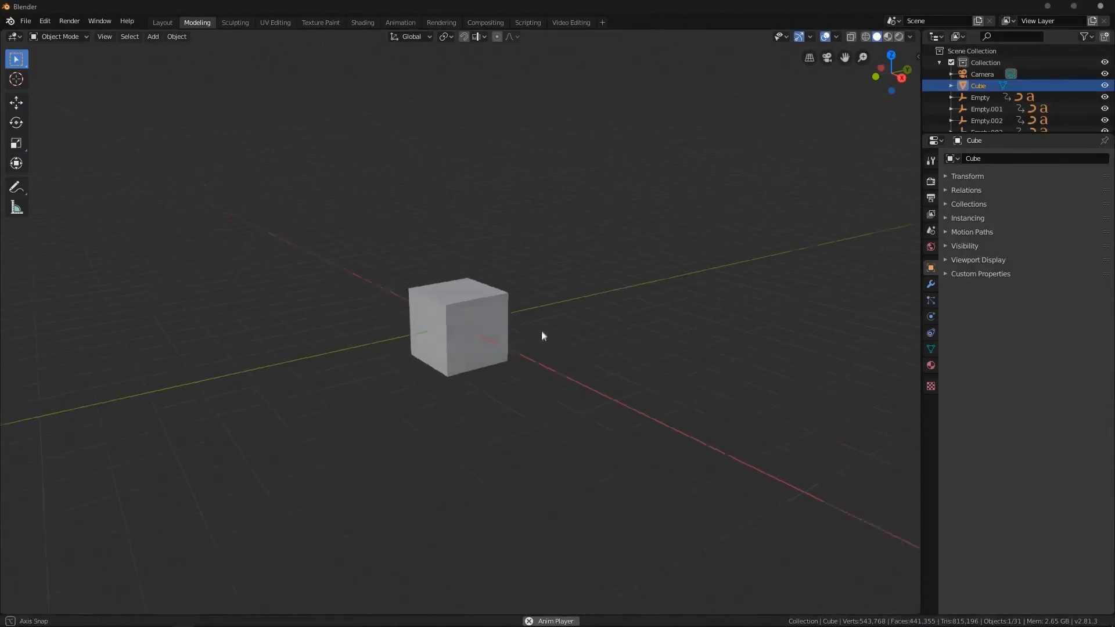
Step: Delete the default cube so only the empty grid remains
{"action": "middle_click_drag", "start_coordinate": [547, 325], "coordinate": [643, 362]}
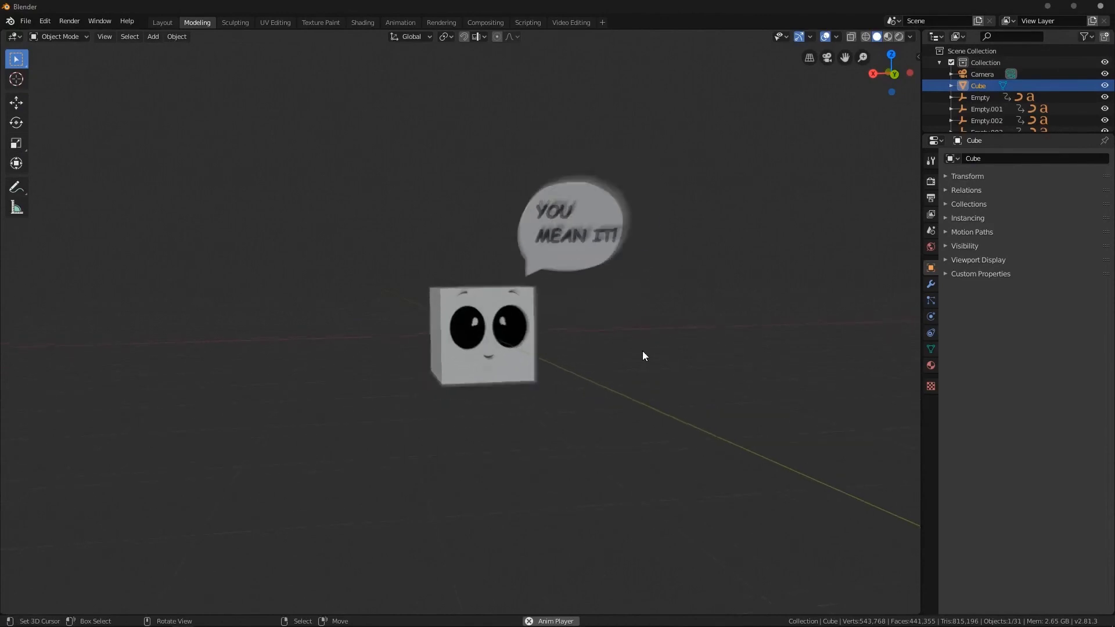
{"action": "middle_click_drag", "start_coordinate": [642, 355], "coordinate": [605, 399]}
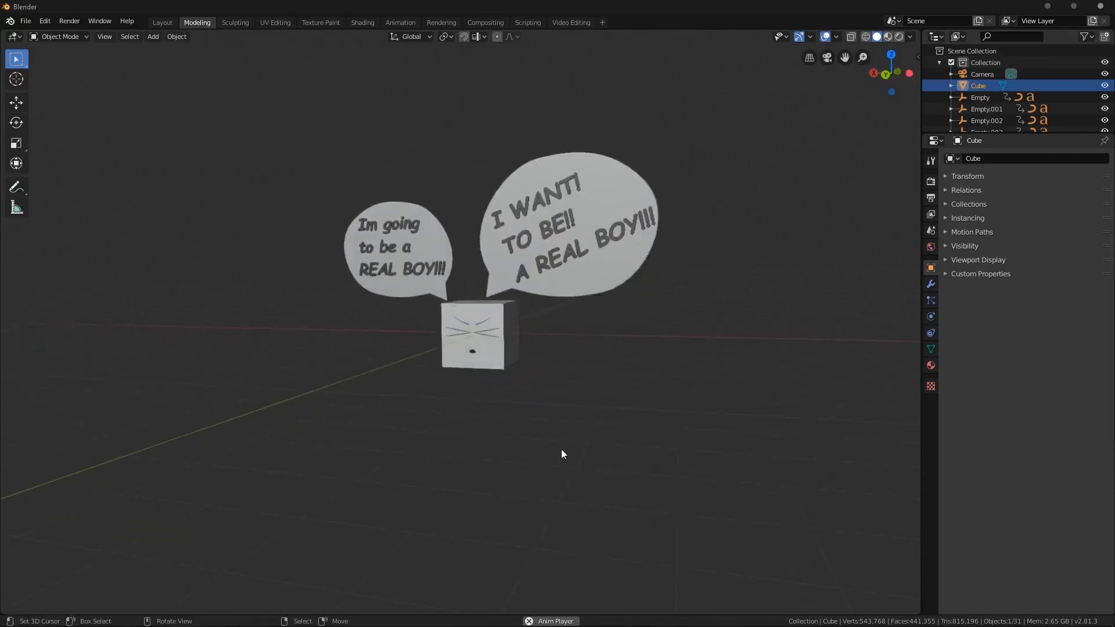
{"action": "mouse_move", "coordinate": [561, 449]}
{"action": "middle_mouse_down"}
{"action": "mouse_move", "coordinate": [509, 448]}
{"action": "mouse_move", "coordinate": [540, 451]}
{"action": "middle_mouse_up"}
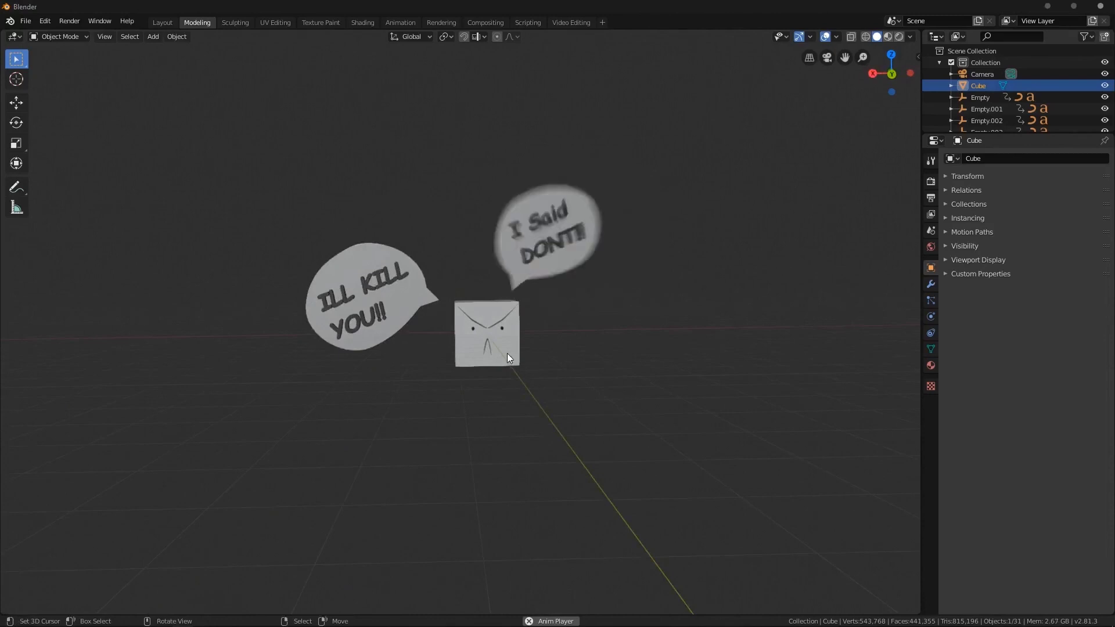
{"action": "key", "text": "x"}
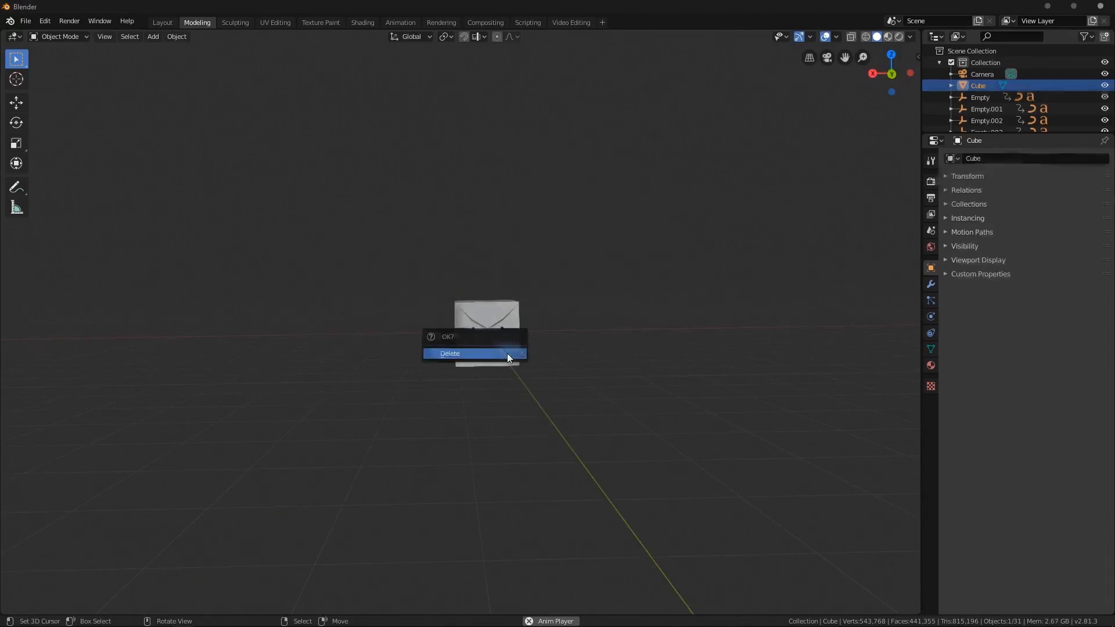
{"action": "left_click", "coordinate": [507, 353]}
{"action": "key", "text": "shift+a"}
{"action": "mouse_move", "coordinate": [506, 353]}
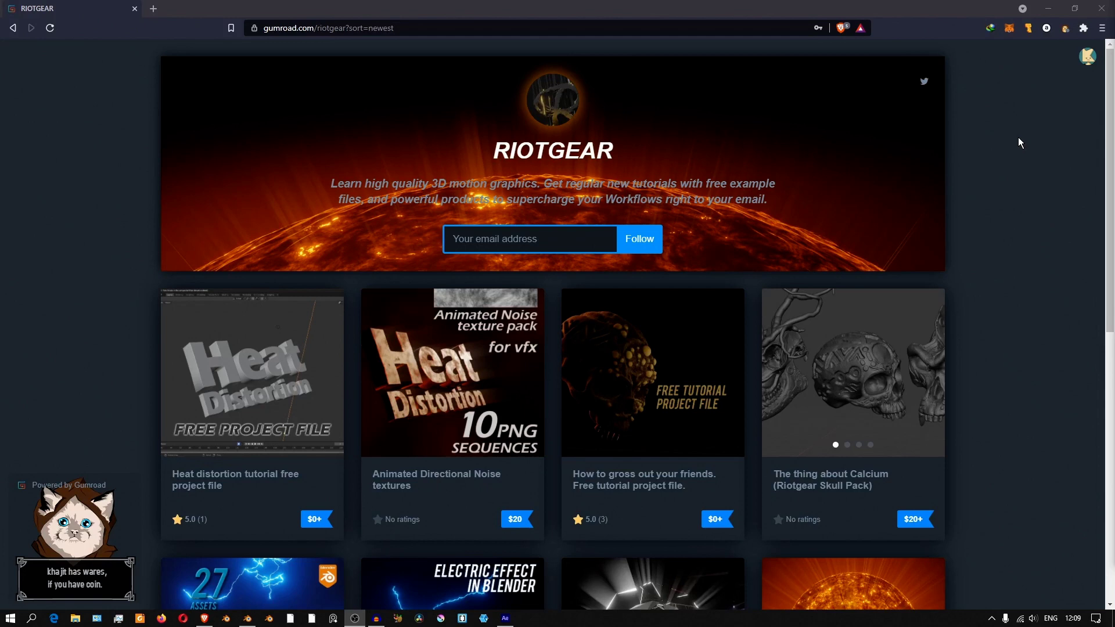
Step: Scroll down through the RIOTGEAR Gumroad store's product listings
{"action": "scroll", "coordinate": [1018, 138], "scroll_direction": "down", "scroll_amount": 7}
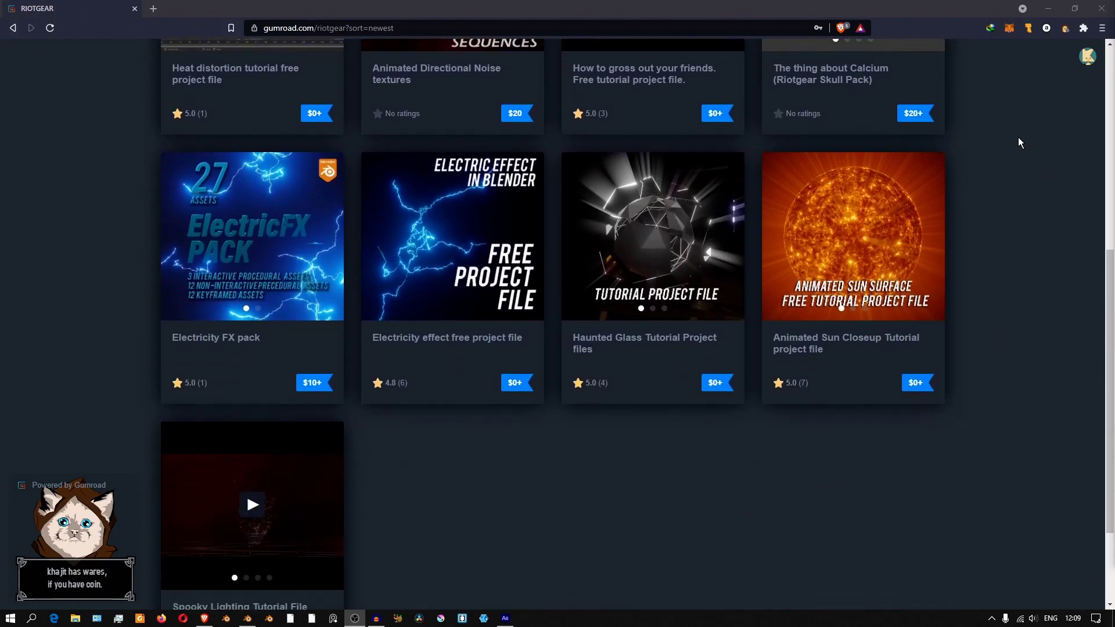
{"action": "scroll", "coordinate": [1018, 139], "scroll_direction": "down", "scroll_amount": 2}
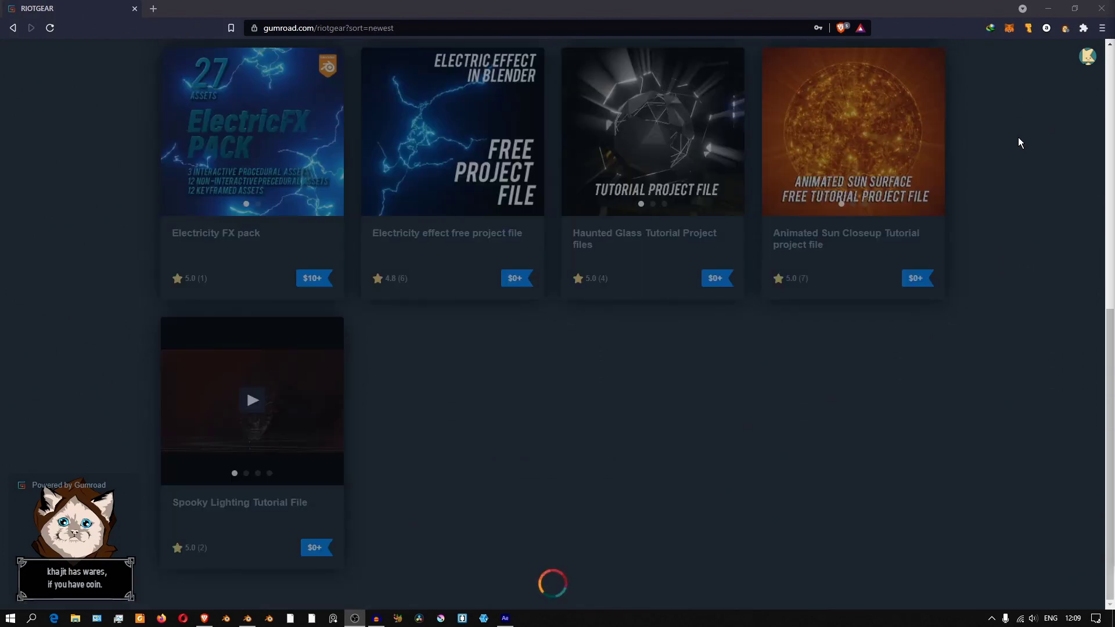
{"action": "scroll", "coordinate": [1018, 137], "scroll_direction": "down", "scroll_amount": 4}
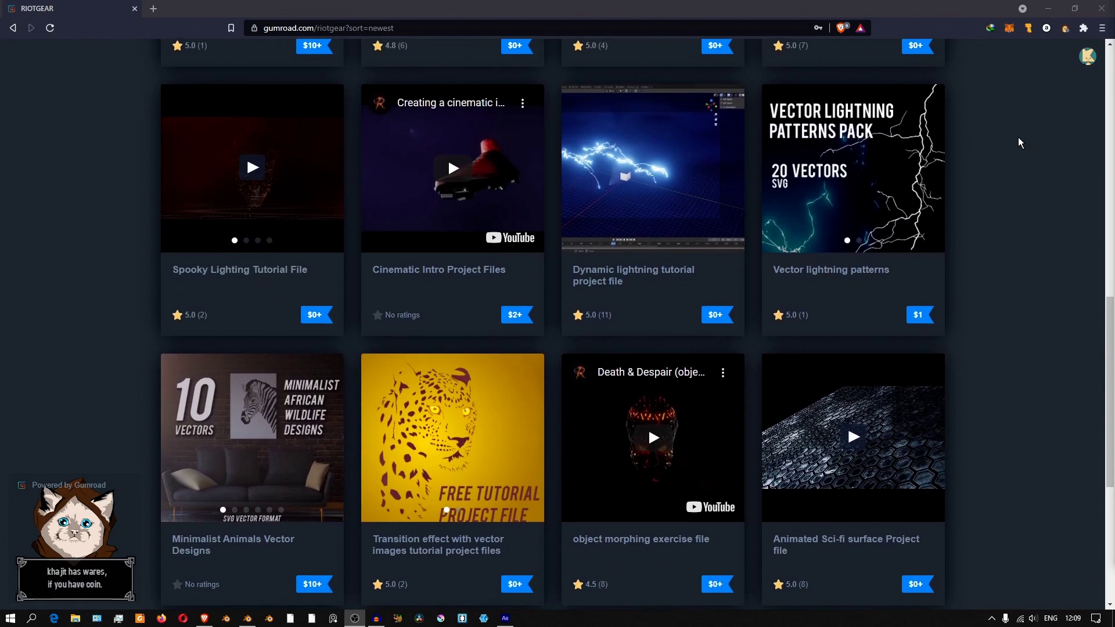
{"action": "scroll", "coordinate": [1019, 137], "scroll_direction": "down", "scroll_amount": 5}
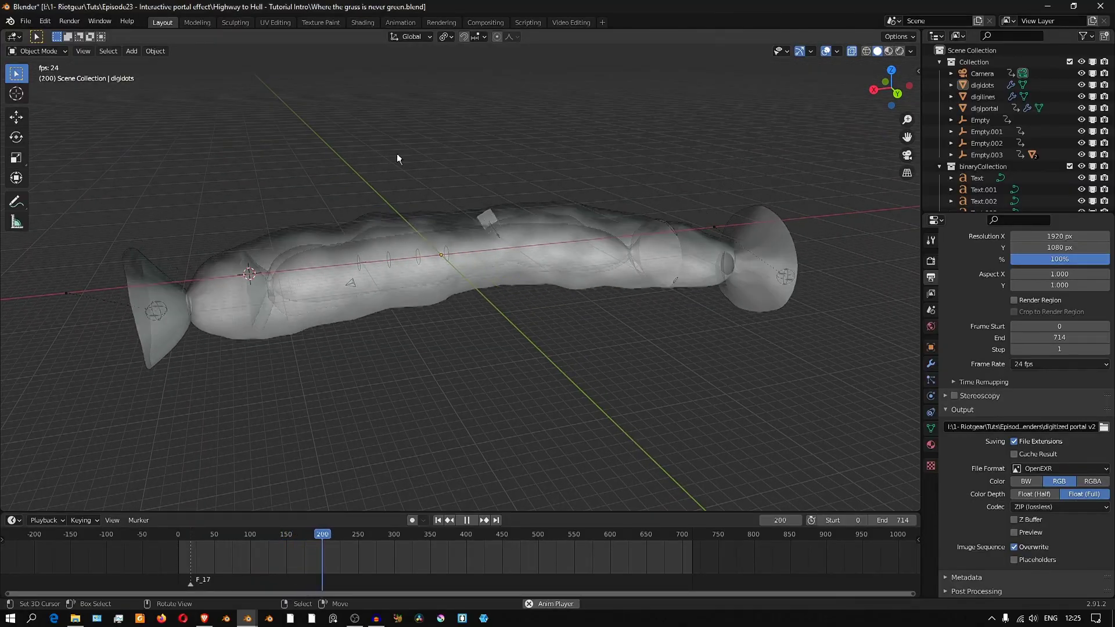
Step: Orbit around the finished animated portal tube to inspect it
{"action": "middle_click_drag", "start_coordinate": [397, 158], "coordinate": [373, 237]}
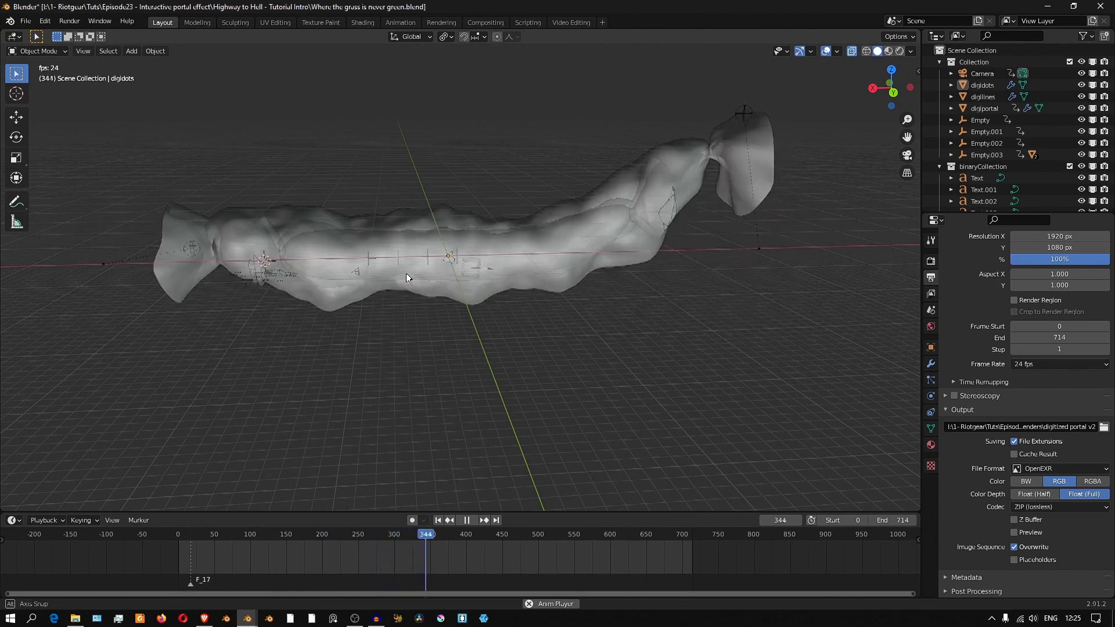
{"action": "middle_click_drag", "start_coordinate": [406, 272], "coordinate": [451, 277]}
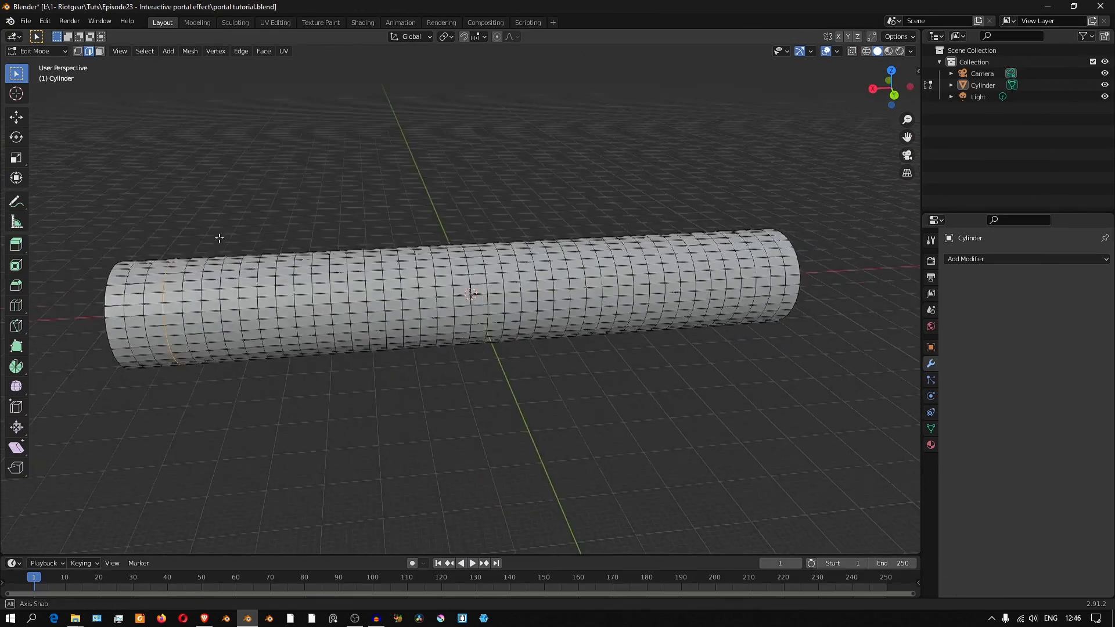
{"action": "middle_click_drag", "start_coordinate": [219, 239], "coordinate": [423, 243]}
Step: Add a Subdivision Surface modifier to the cylinder
{"action": "middle_click_drag", "start_coordinate": [723, 266], "coordinate": [458, 297]}
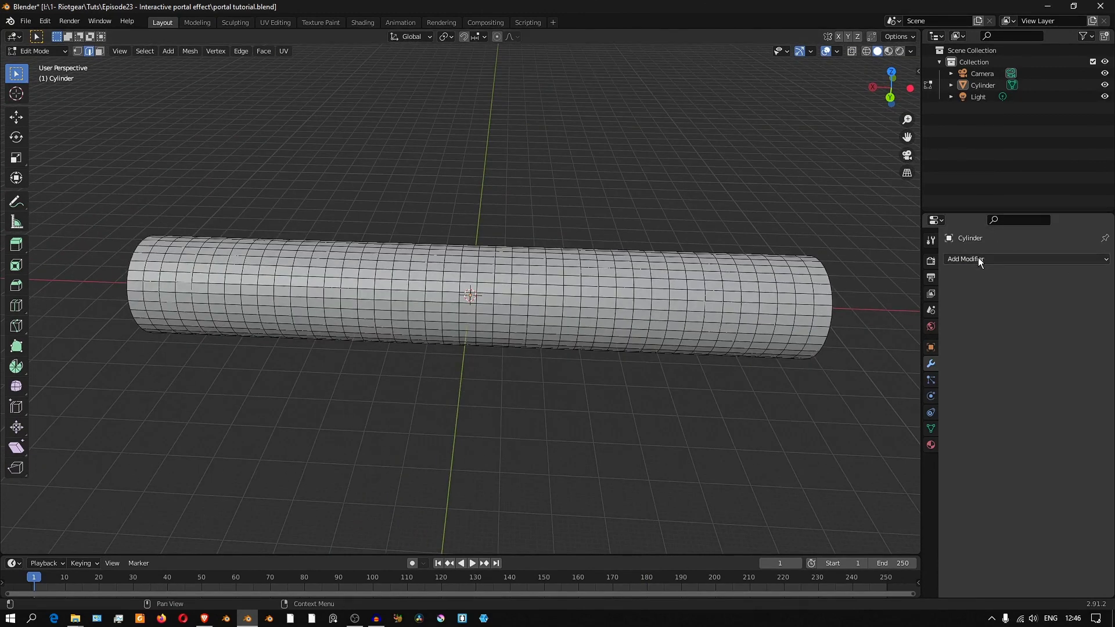
{"action": "left_click", "coordinate": [995, 259]}
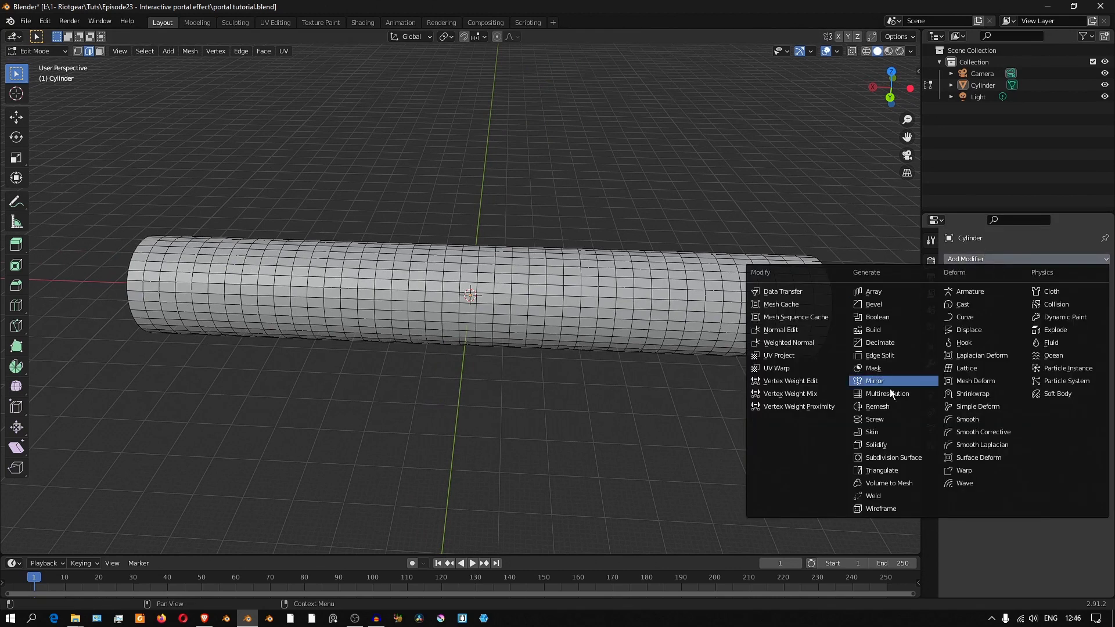
{"action": "left_click", "coordinate": [893, 457]}
{"action": "middle_click_drag", "start_coordinate": [284, 310], "coordinate": [198, 304]}
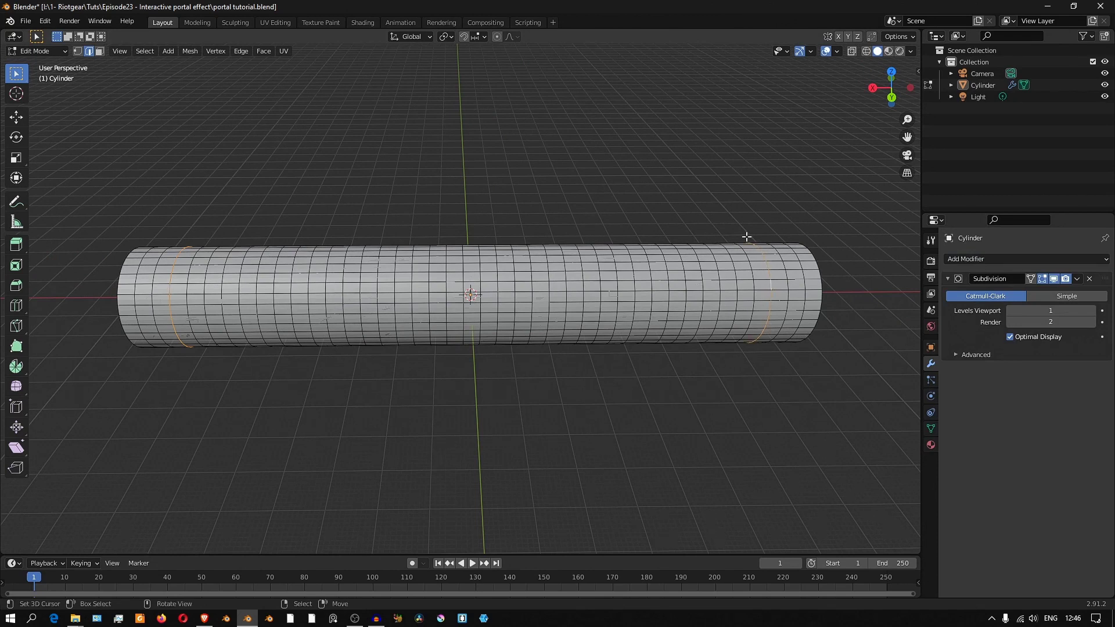
Step: Pinch both ends with Sharp proportional scaling about Individual Origins
{"action": "key", "text": "period"}
{"action": "left_click", "coordinate": [733, 305]}
{"action": "left_click", "coordinate": [516, 37]}
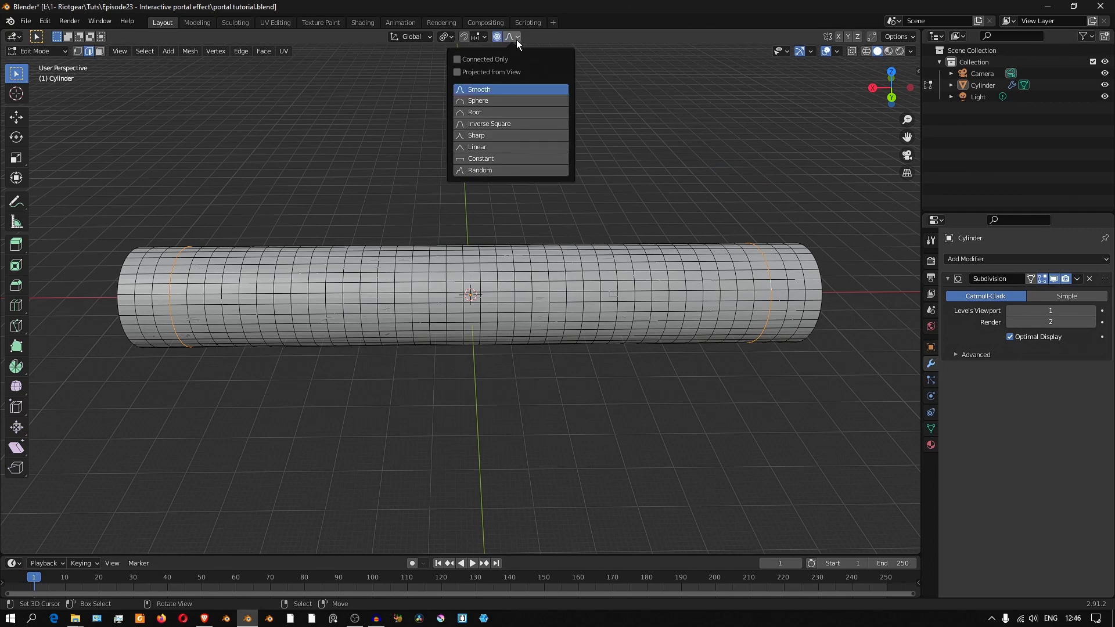
{"action": "left_click", "coordinate": [486, 135]}
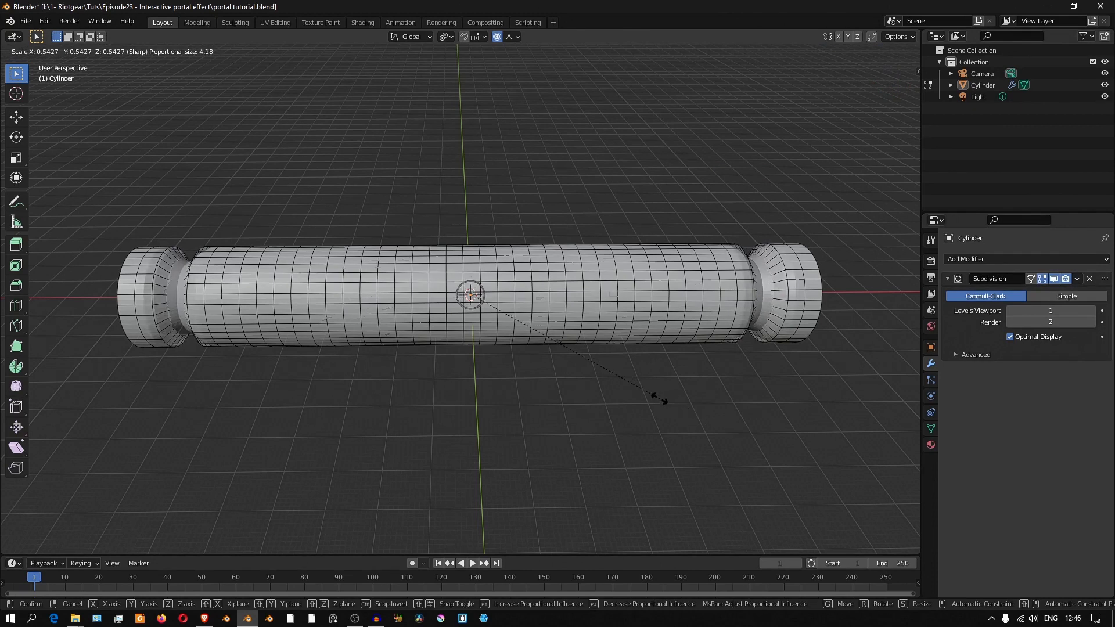
{"action": "scroll", "coordinate": [660, 398], "scroll_direction": "down", "scroll_amount": 20}
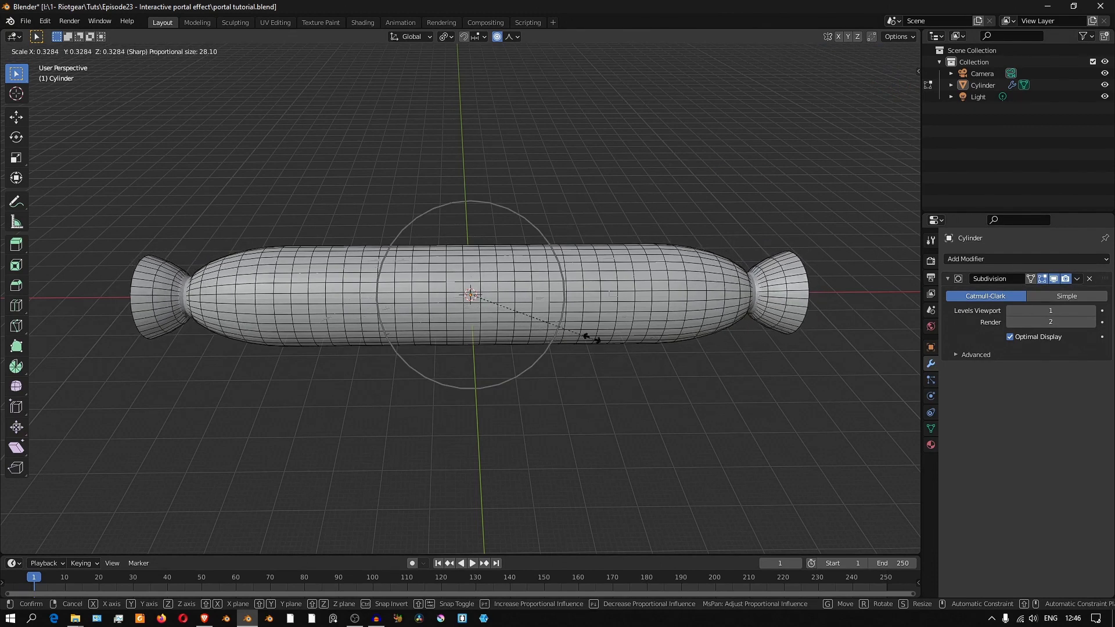
{"action": "left_click", "coordinate": [557, 308]}
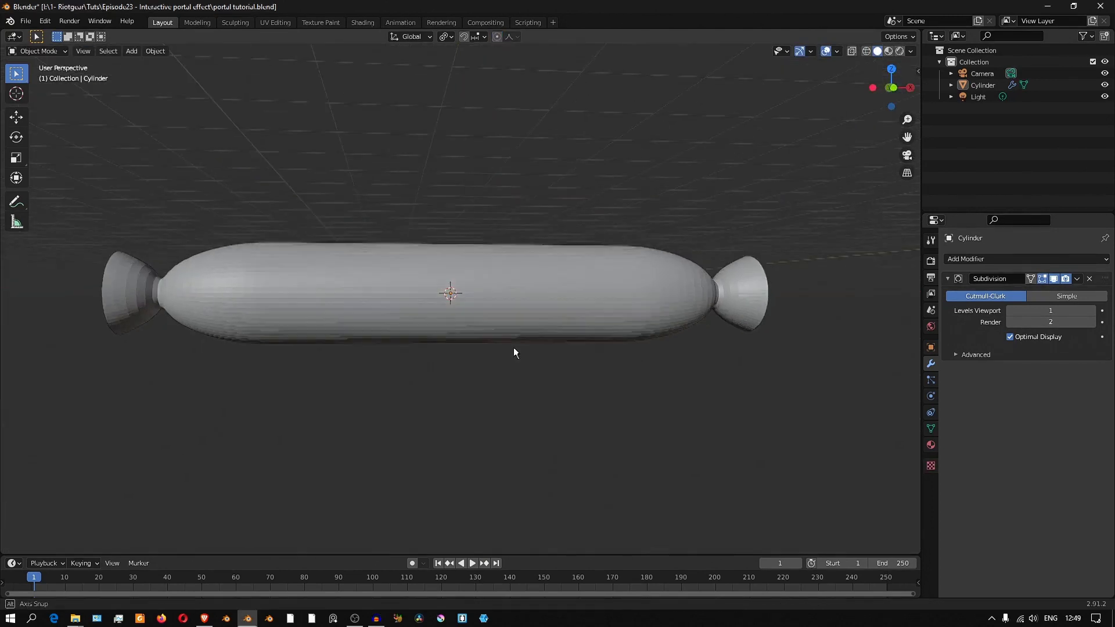
Step: Add a Plain Axes empty at the tube's centre, scaled to 23.895
{"action": "middle_click_drag", "start_coordinate": [514, 347], "coordinate": [530, 349]}
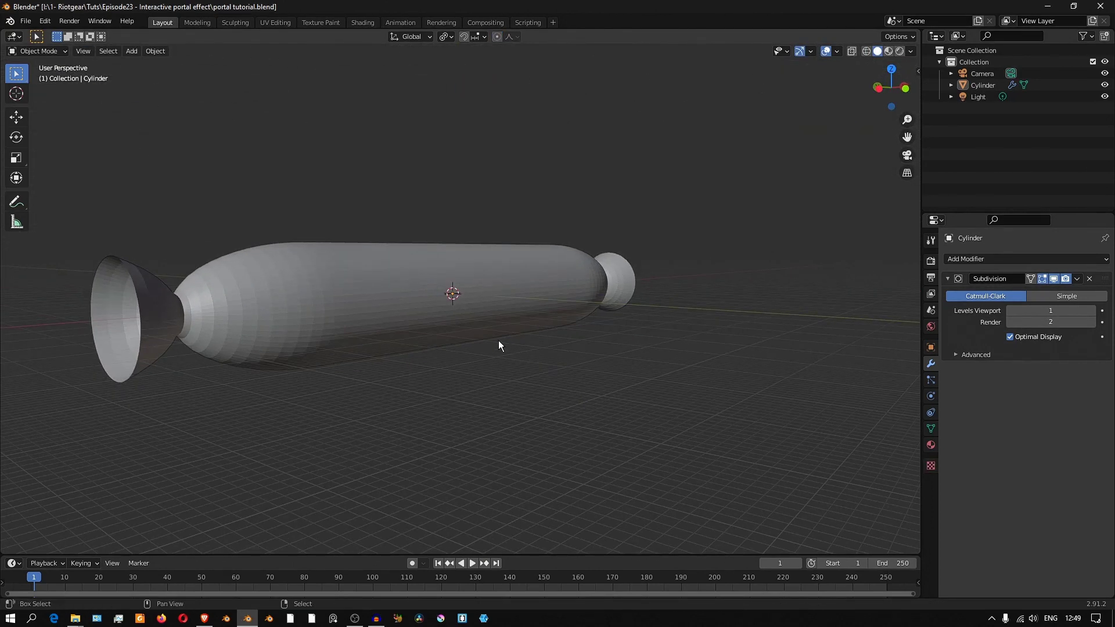
{"action": "key", "text": "shift+a"}
{"action": "mouse_move", "coordinate": [483, 335]}
{"action": "left_click", "coordinate": [529, 337]}
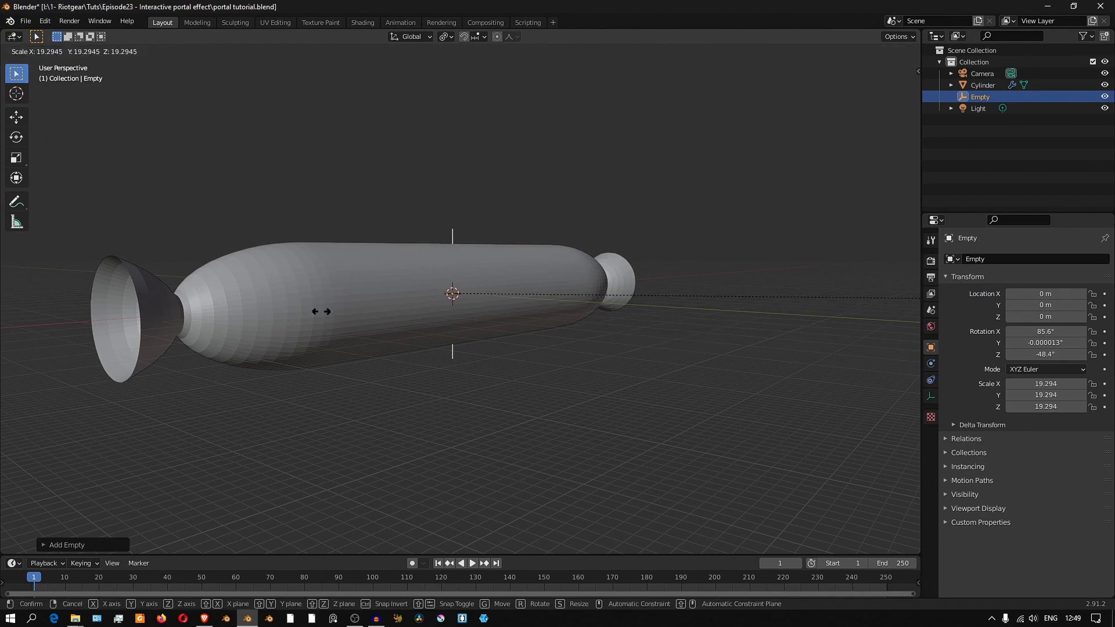
{"action": "left_click", "coordinate": [726, 311]}
{"action": "middle_click_drag", "start_coordinate": [727, 311], "coordinate": [506, 205]}
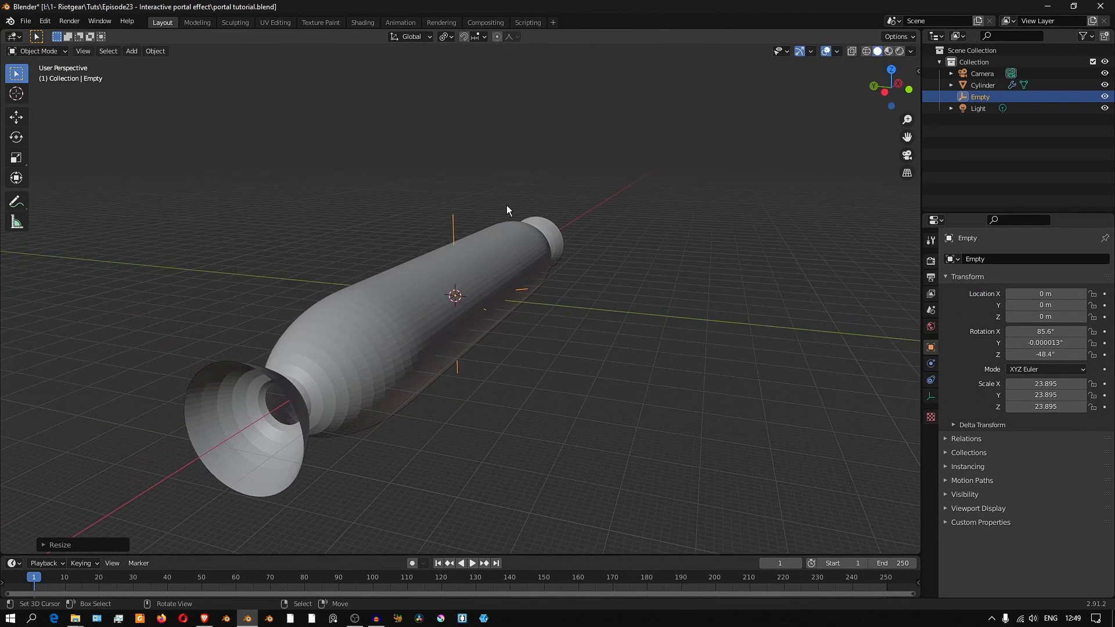
{"action": "middle_click_drag", "start_coordinate": [594, 312], "coordinate": [361, 336]}
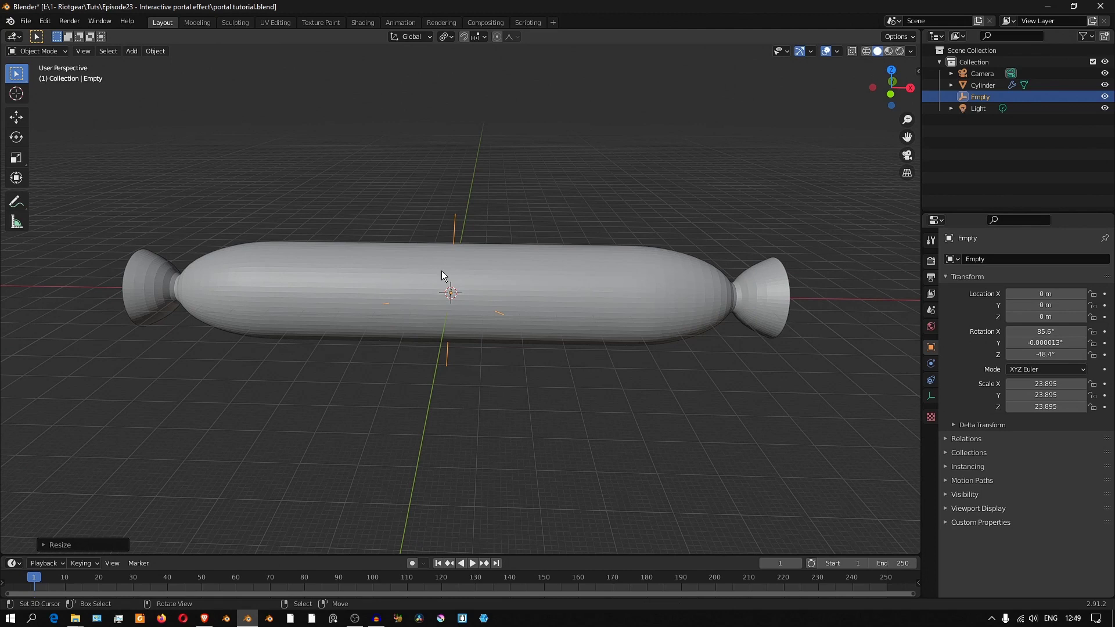
{"action": "middle_click_drag", "start_coordinate": [441, 270], "coordinate": [510, 251]}
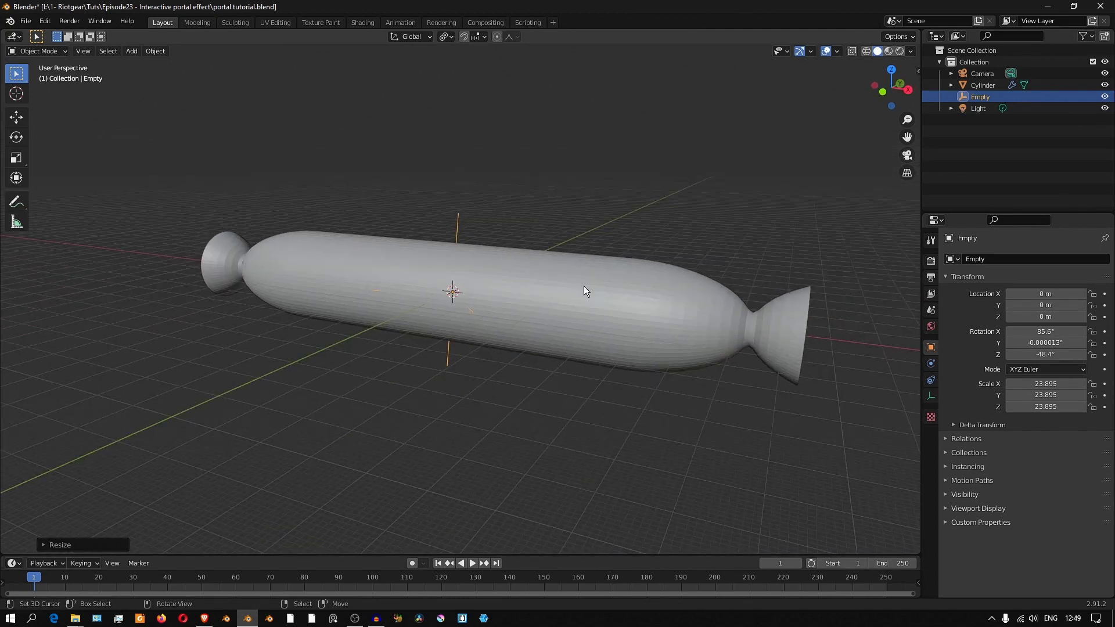
{"action": "middle_click_drag", "start_coordinate": [590, 259], "coordinate": [609, 255]}
{"action": "middle_click_drag", "start_coordinate": [561, 285], "coordinate": [566, 283]}
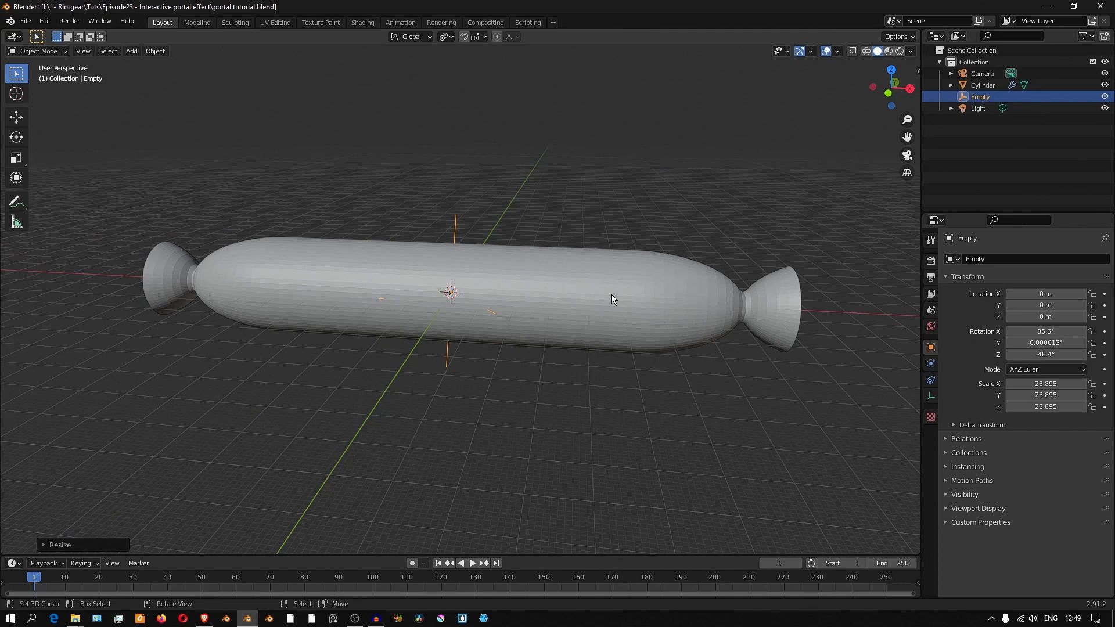
Step: Add a Displace modifier to the cylinder with a new texture named 'displace'
{"action": "middle_click_drag", "start_coordinate": [368, 324], "coordinate": [360, 324]}
{"action": "left_click", "coordinate": [581, 294]}
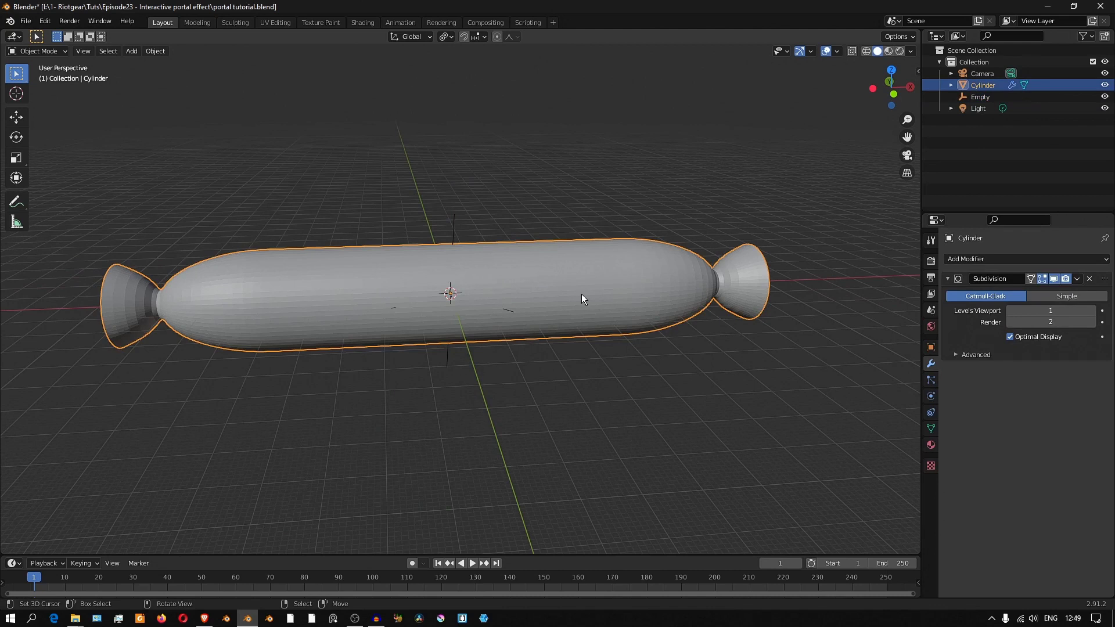
{"action": "left_click", "coordinate": [988, 261]}
{"action": "left_click", "coordinate": [974, 326]}
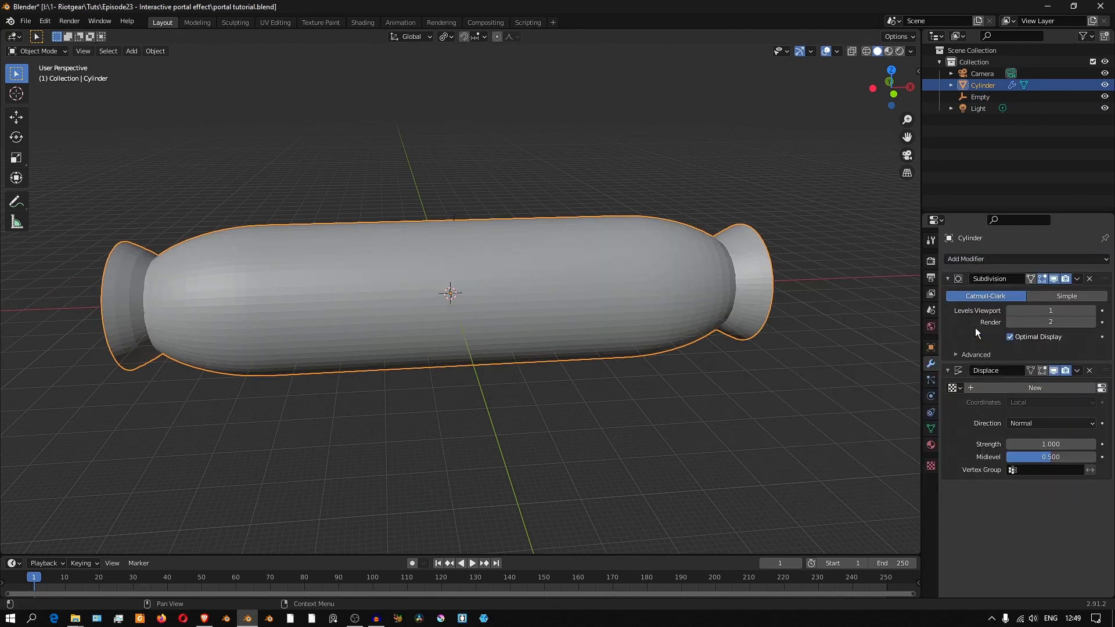
{"action": "middle_click_drag", "start_coordinate": [863, 382], "coordinate": [894, 388]}
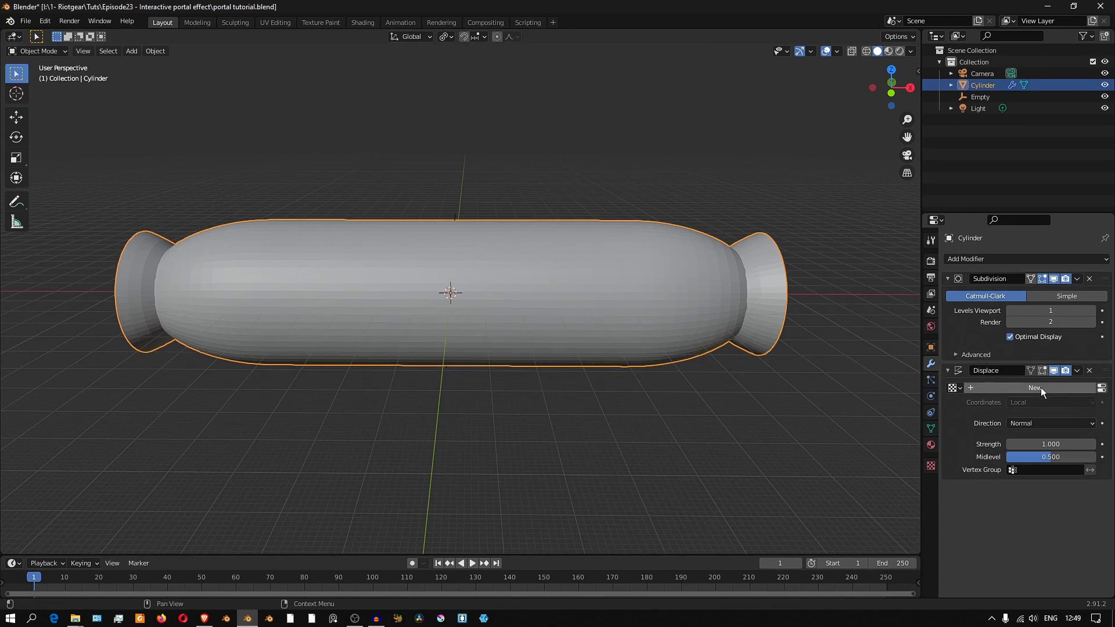
{"action": "left_click", "coordinate": [1038, 387]}
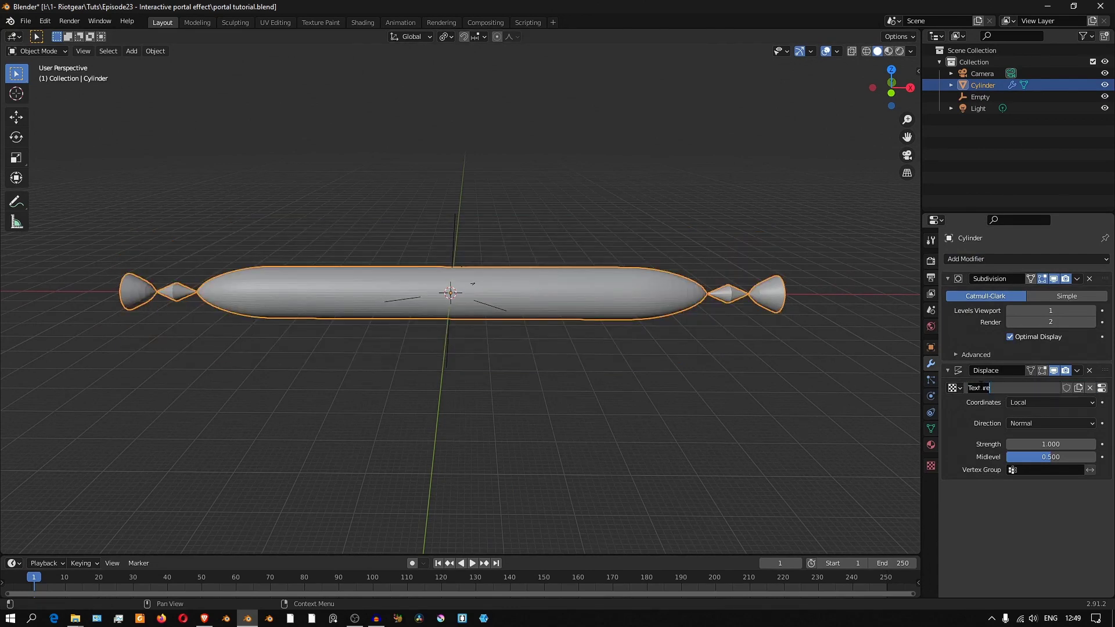
{"action": "type", "text": "displace"}
{"action": "key", "text": "Return"}
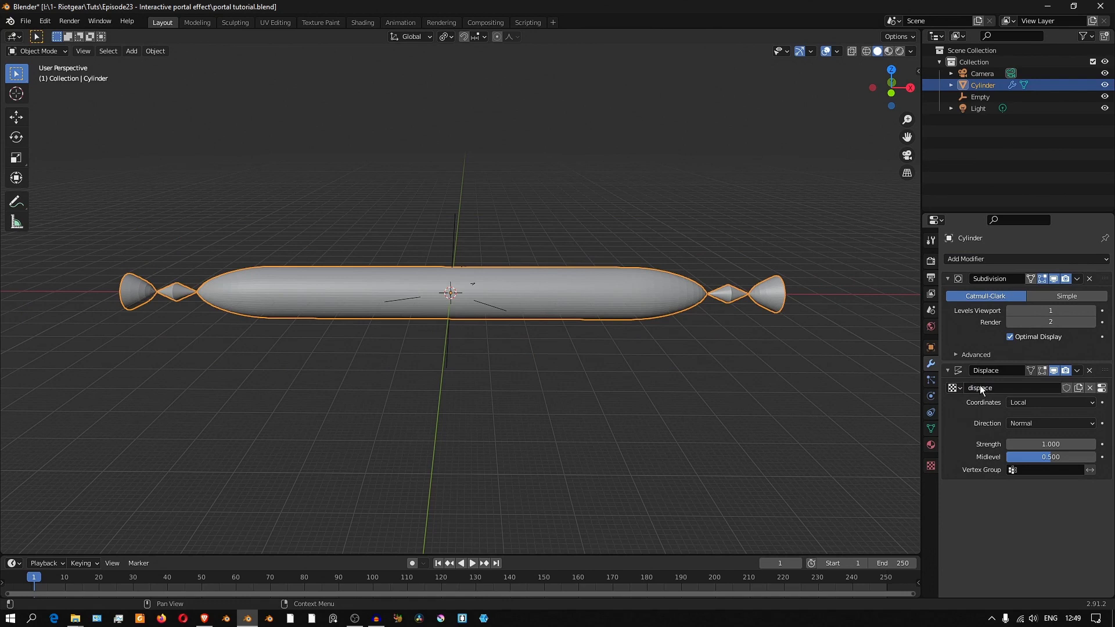
Step: Set the displace texture type to Clouds and enlarge its size
{"action": "left_click", "coordinate": [1101, 387]}
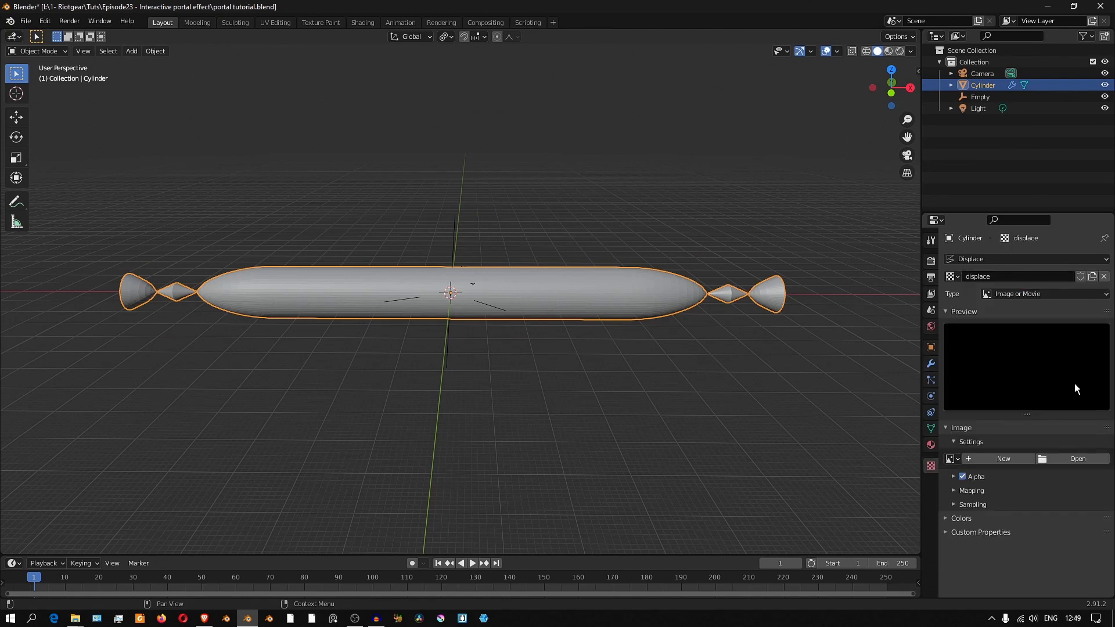
{"action": "left_click", "coordinate": [1042, 295]}
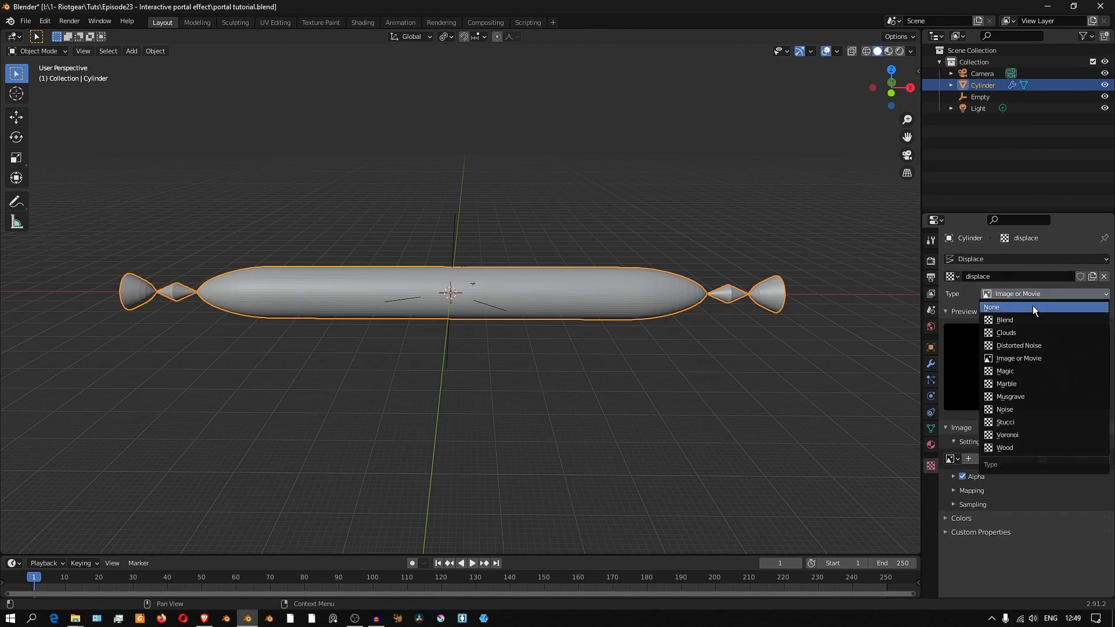
{"action": "left_click", "coordinate": [1019, 333]}
{"action": "mouse_move", "coordinate": [1048, 497]}
{"action": "left_mouse_down"}
{"action": "mouse_move", "coordinate": [1076, 497]}
{"action": "mouse_move", "coordinate": [1066, 496]}
{"action": "left_mouse_up"}
Step: Set the Displace modifier's coordinates to Object, picking the Empty
{"action": "left_click", "coordinate": [931, 363]}
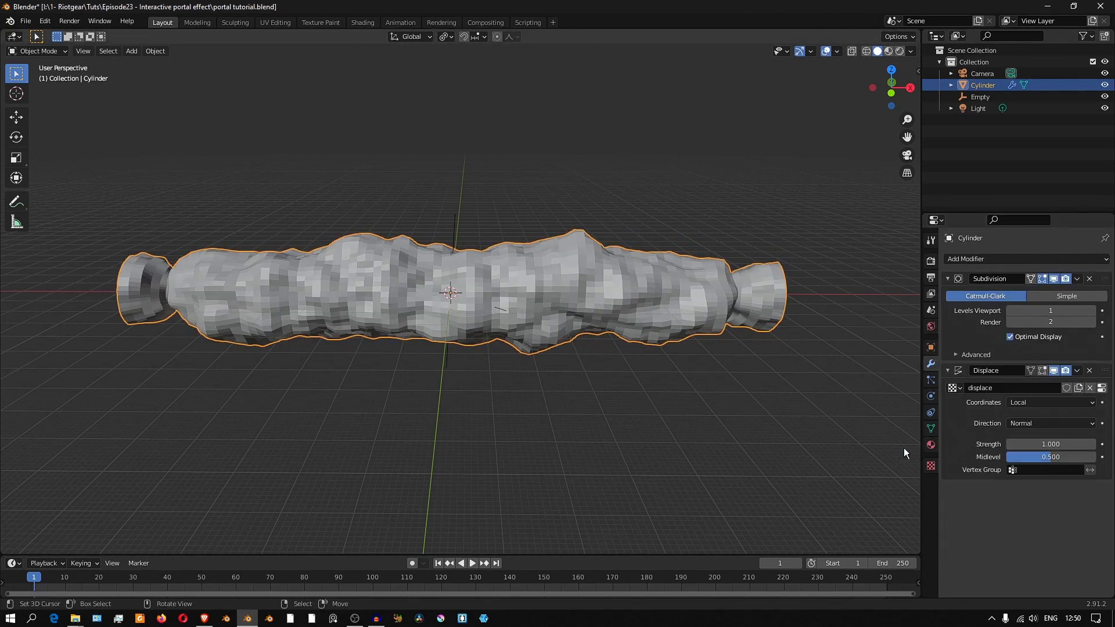
{"action": "left_click", "coordinate": [1033, 403]}
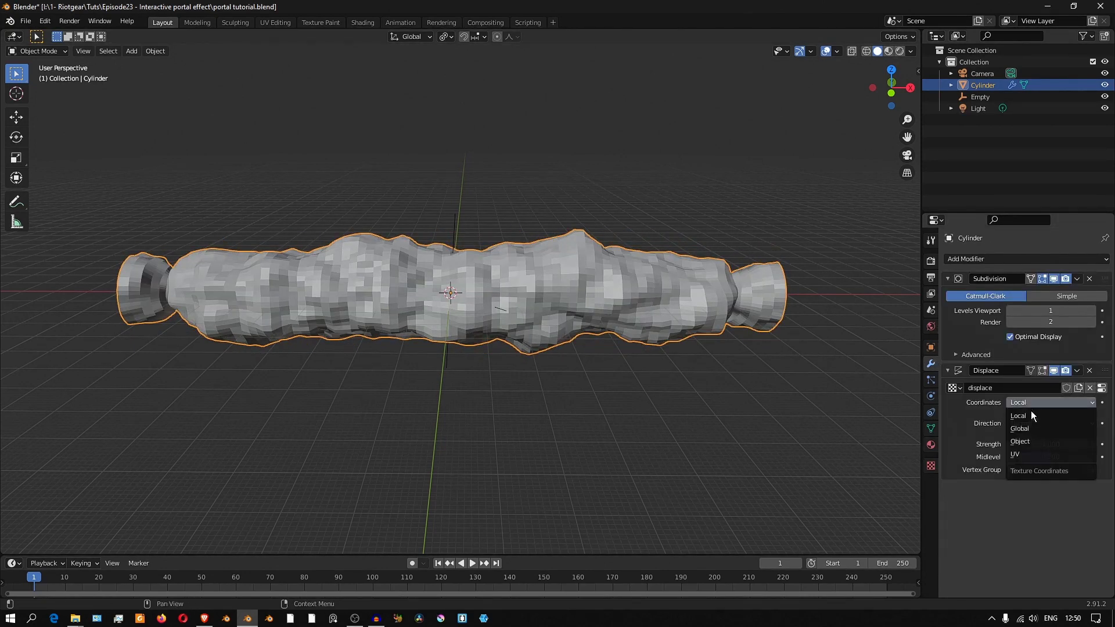
{"action": "left_click", "coordinate": [1027, 442]}
{"action": "left_click", "coordinate": [1090, 415]}
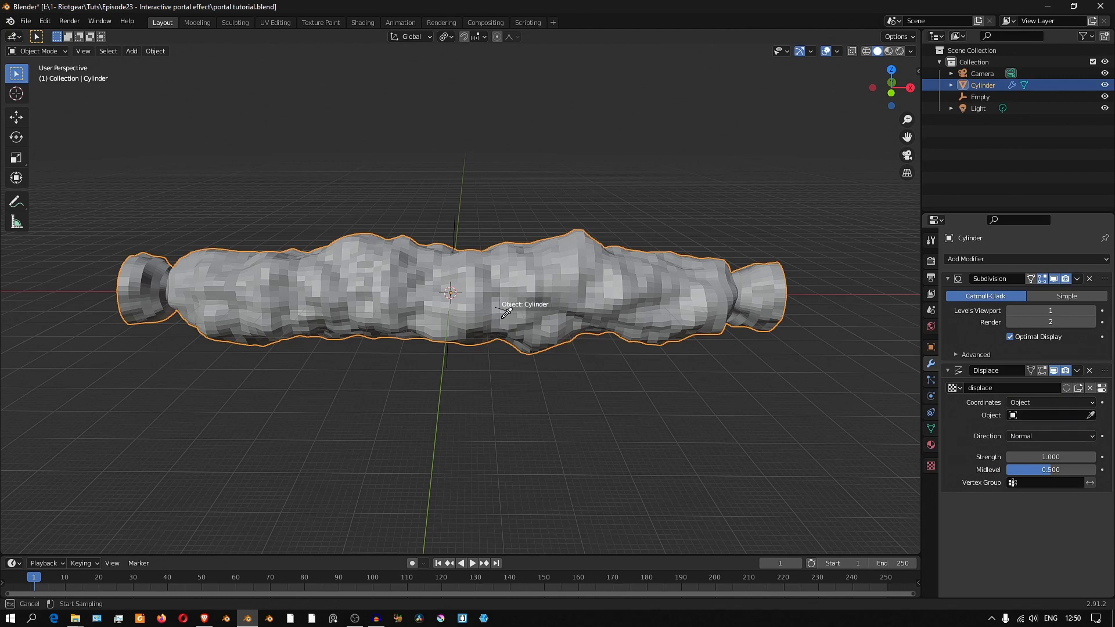
{"action": "left_click", "coordinate": [503, 309]}
Step: Test-move the Empty, cancel the move, and reselect the cylinder
{"action": "left_click", "coordinate": [502, 308]}
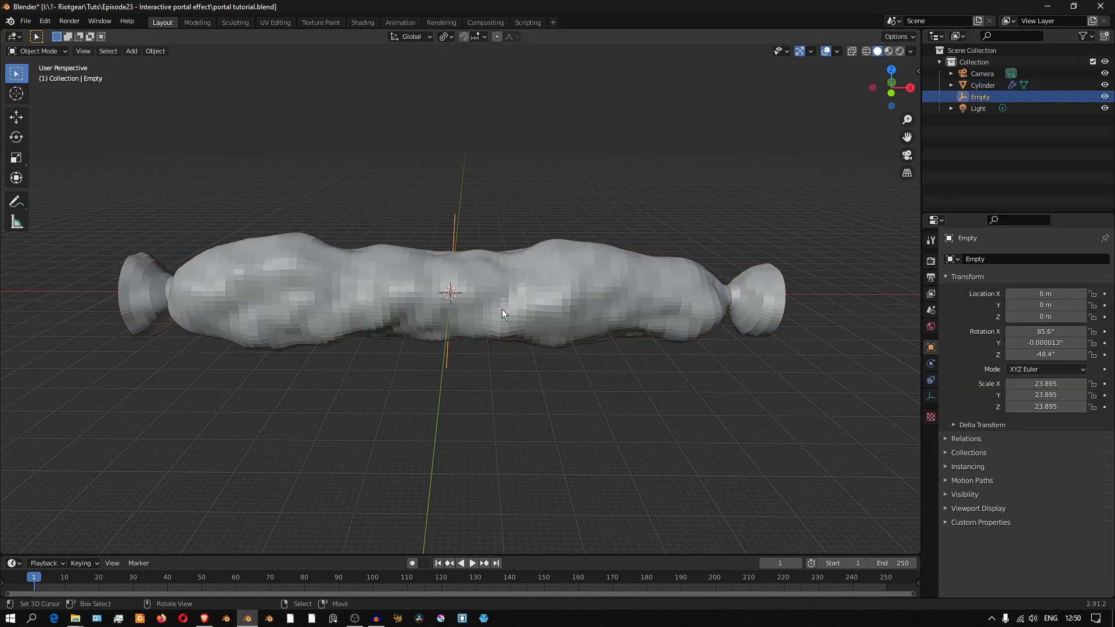
{"action": "key", "text": "g"}
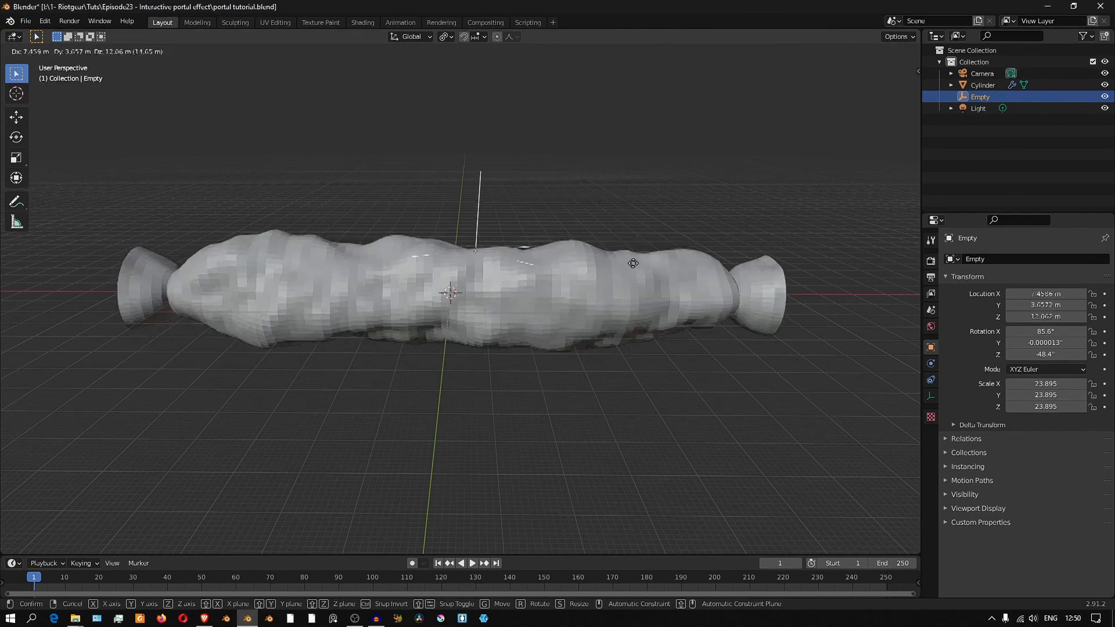
{"action": "right_click", "coordinate": [470, 280]}
{"action": "left_click", "coordinate": [456, 330]}
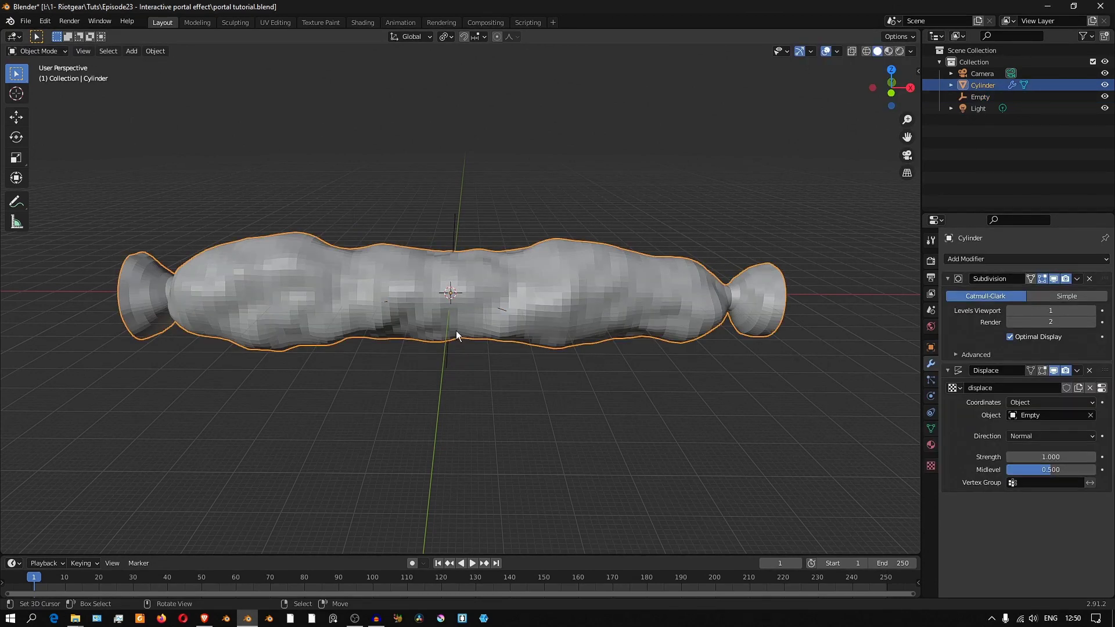
{"action": "mouse_move", "coordinate": [455, 329]}
{"action": "middle_mouse_down"}
{"action": "mouse_move", "coordinate": [421, 357]}
{"action": "mouse_move", "coordinate": [458, 329]}
{"action": "mouse_move", "coordinate": [396, 332]}
{"action": "mouse_move", "coordinate": [445, 340]}
{"action": "middle_mouse_up"}
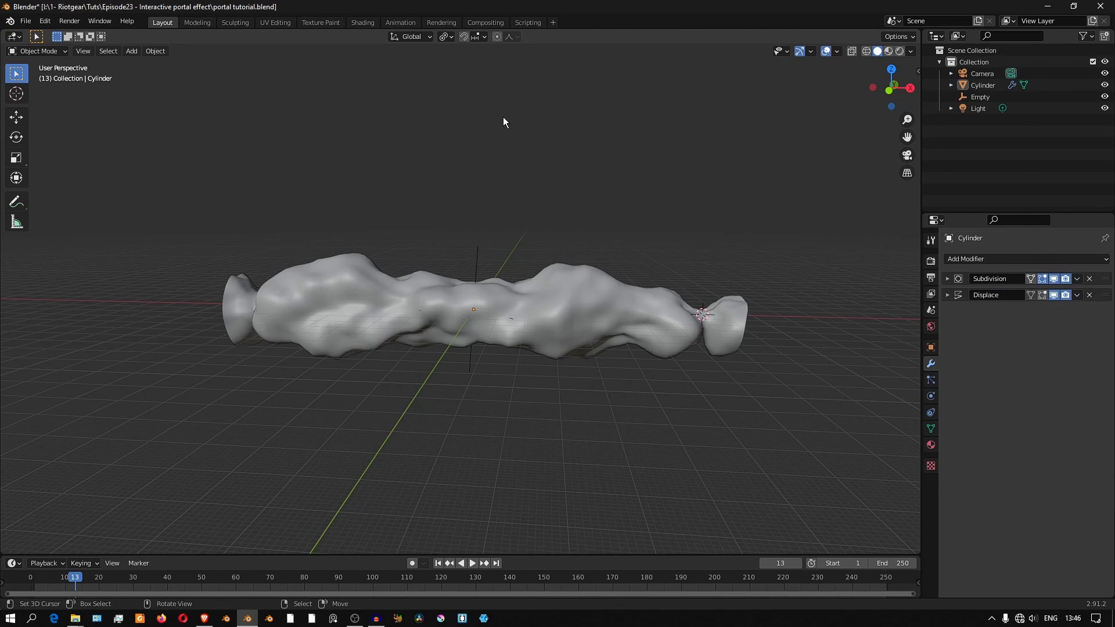
Step: Hide Displace in the viewport and snap the 3D cursor to the left end loop's centre
{"action": "middle_click_drag", "start_coordinate": [544, 283], "coordinate": [598, 275]}
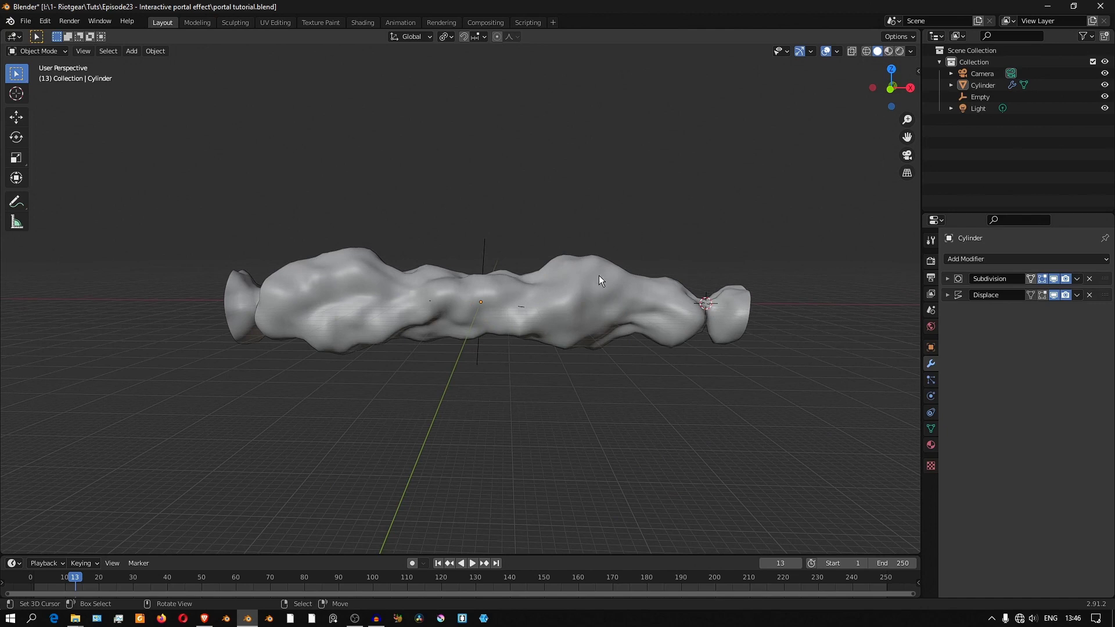
{"action": "left_click", "coordinate": [1053, 295]}
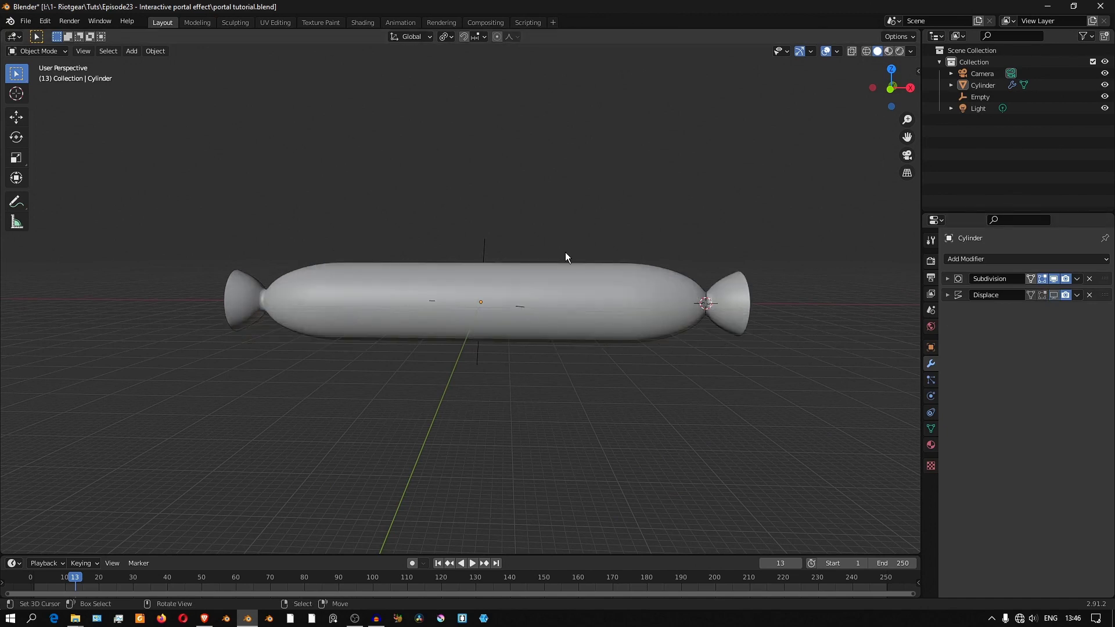
{"action": "left_click", "coordinate": [302, 303]}
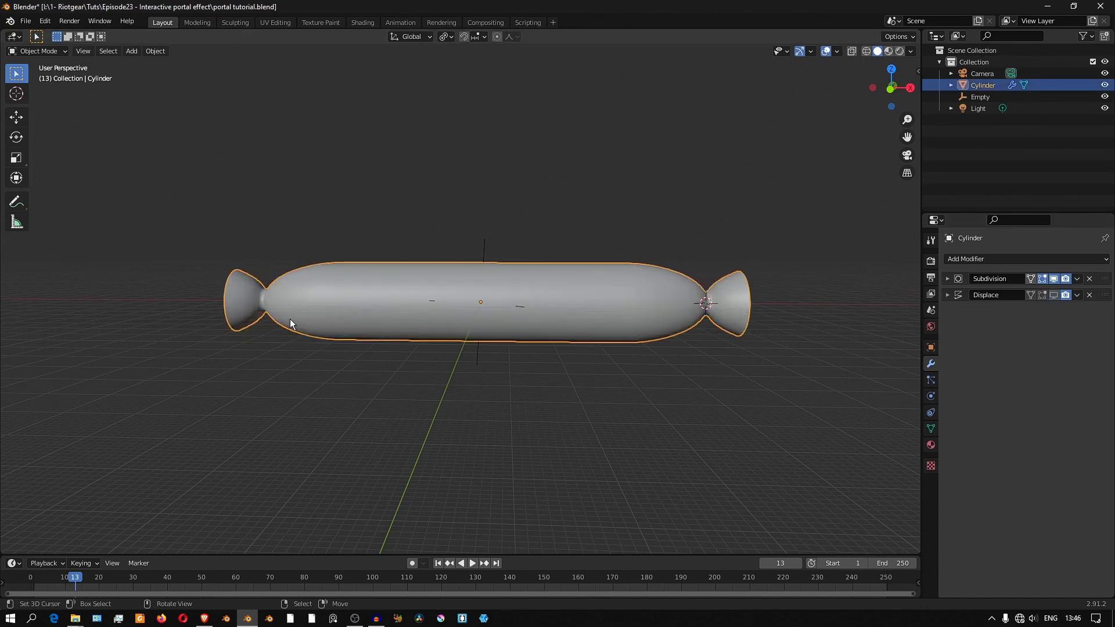
{"action": "key", "text": "Tab"}
{"action": "middle_click_drag", "start_coordinate": [290, 322], "coordinate": [213, 343]}
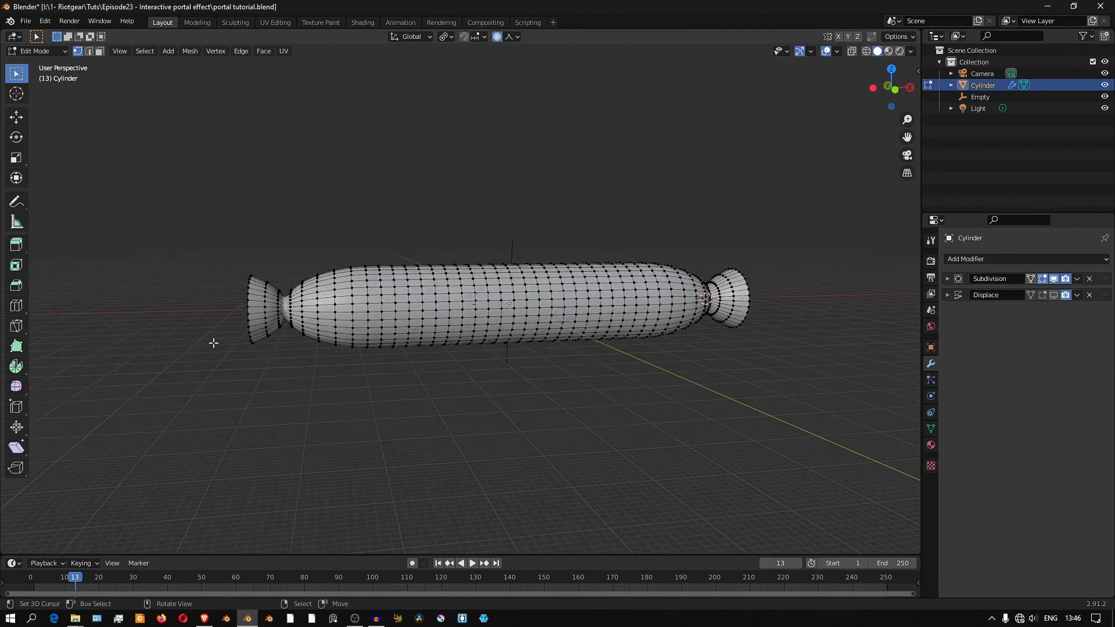
{"action": "scroll", "coordinate": [213, 343], "scroll_direction": "up", "scroll_amount": 6}
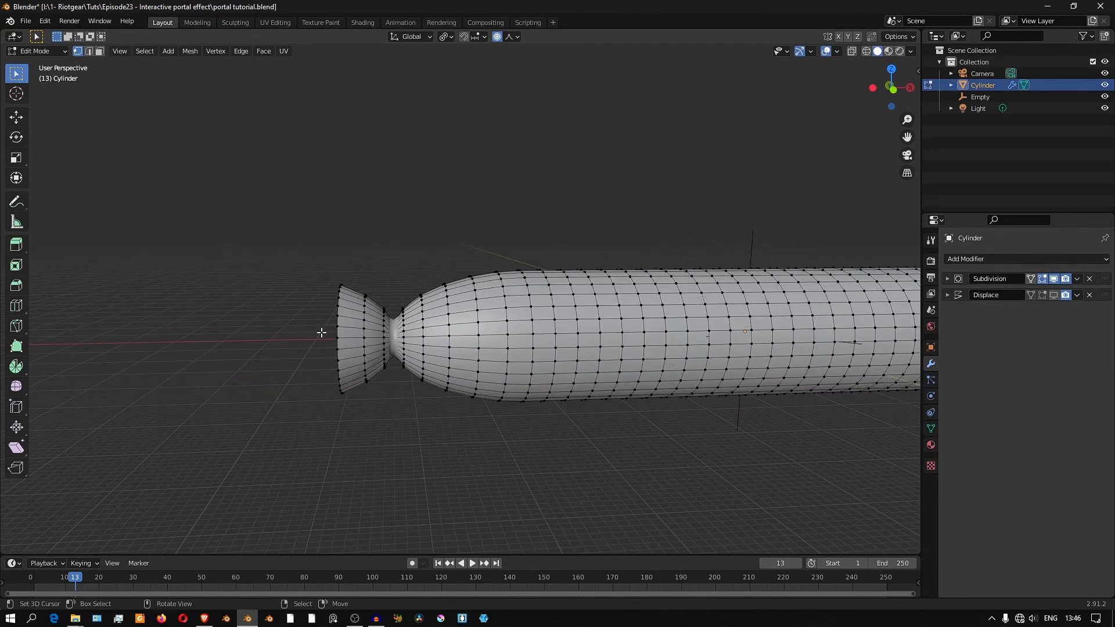
{"action": "left_click", "coordinate": [338, 337], "text": "alt"}
{"action": "middle_click_drag", "start_coordinate": [377, 344], "coordinate": [404, 347]}
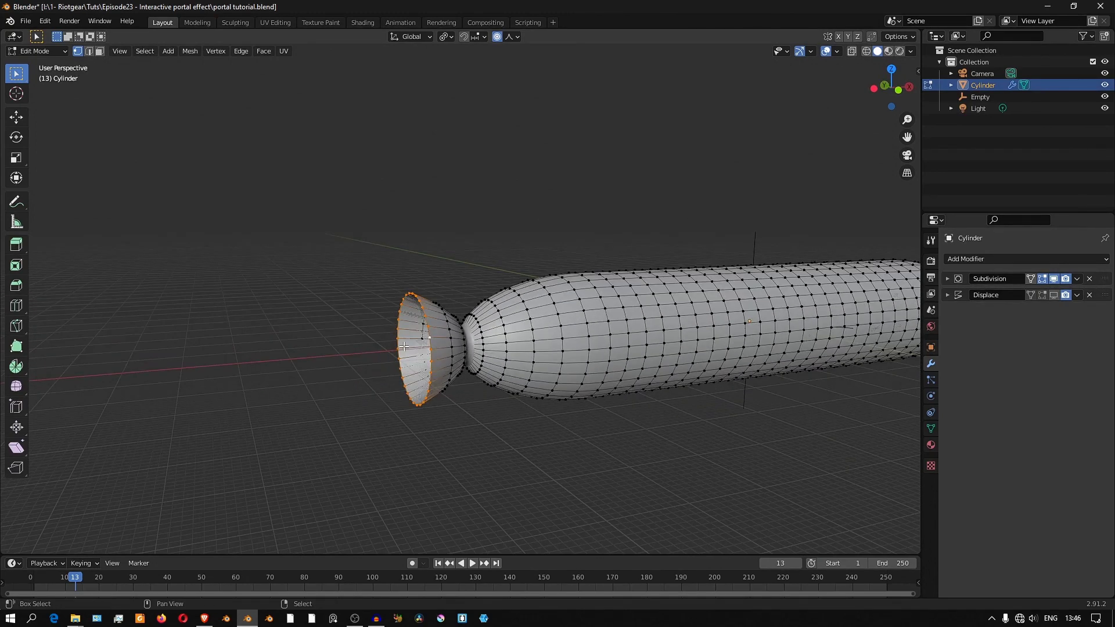
{"action": "key", "text": "shift+s"}
{"action": "left_click", "coordinate": [405, 413]}
Step: Add a Sphere empty at the cursor on the left flared end
{"action": "key", "text": "Tab"}
{"action": "middle_click_drag", "start_coordinate": [435, 349], "coordinate": [467, 333]}
{"action": "scroll", "coordinate": [466, 333], "scroll_direction": "up", "scroll_amount": 4}
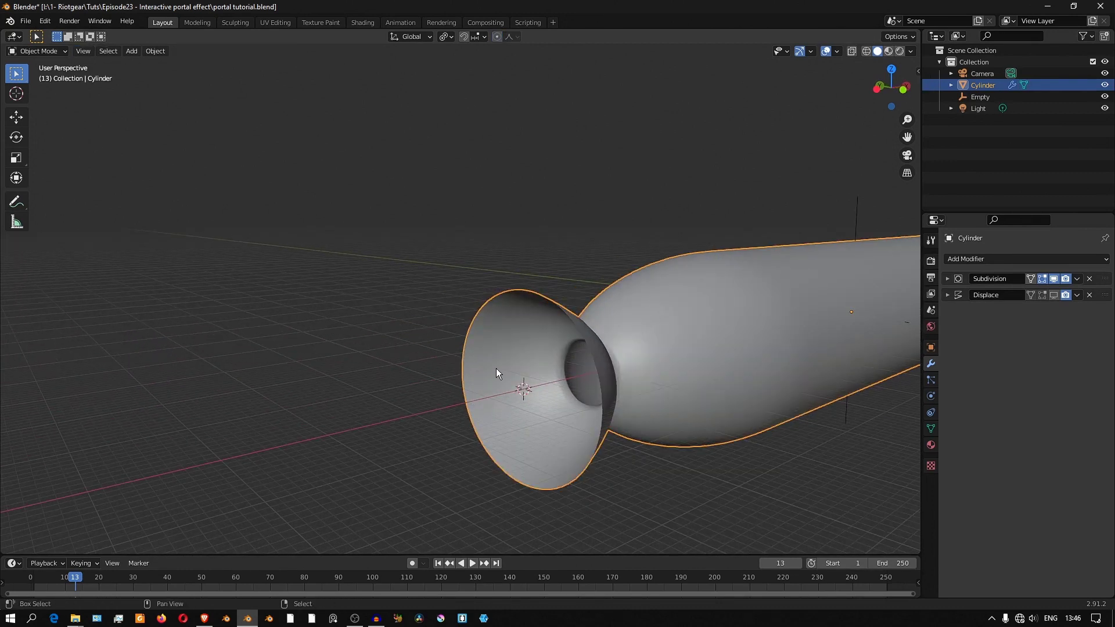
{"action": "key", "text": "shift+a"}
{"action": "mouse_move", "coordinate": [496, 368]}
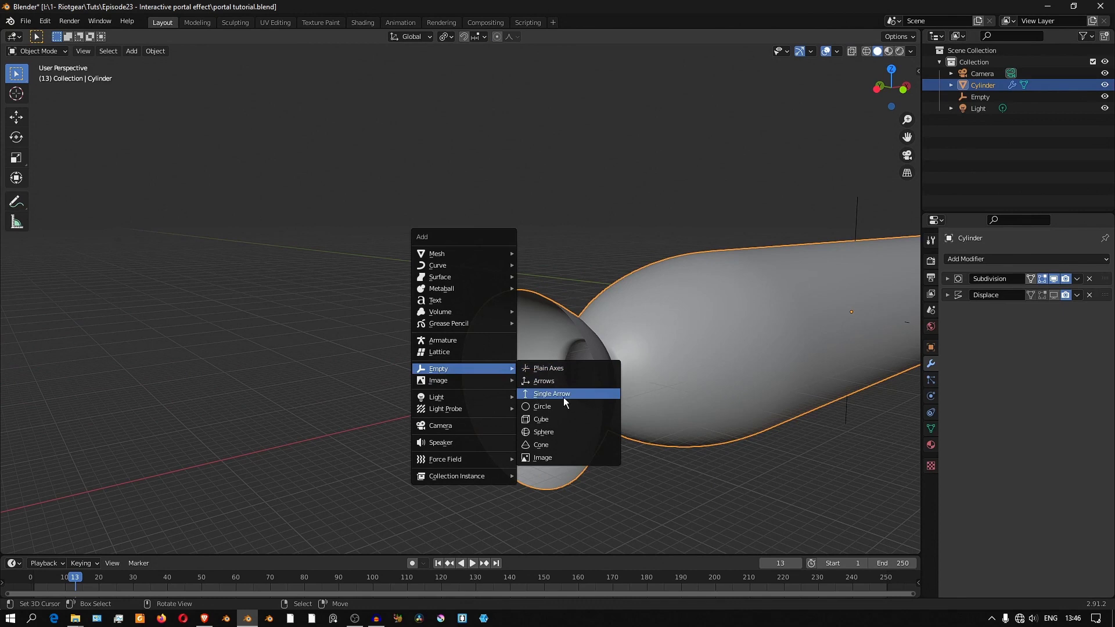
{"action": "left_click", "coordinate": [556, 432]}
{"action": "scroll", "coordinate": [741, 343], "scroll_direction": "down", "scroll_amount": 5}
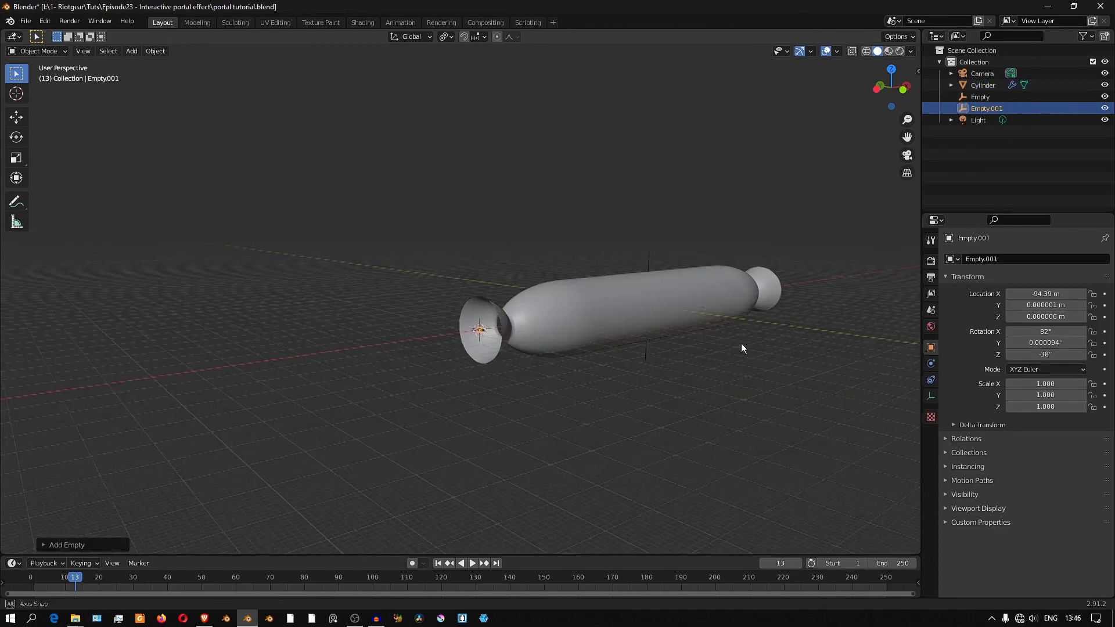
Step: Snap the 3D cursor to the centre of the opposite end's rim loop
{"action": "middle_click_drag", "start_coordinate": [740, 343], "coordinate": [577, 339]}
{"action": "left_click", "coordinate": [390, 392]}
{"action": "key", "text": "Tab"}
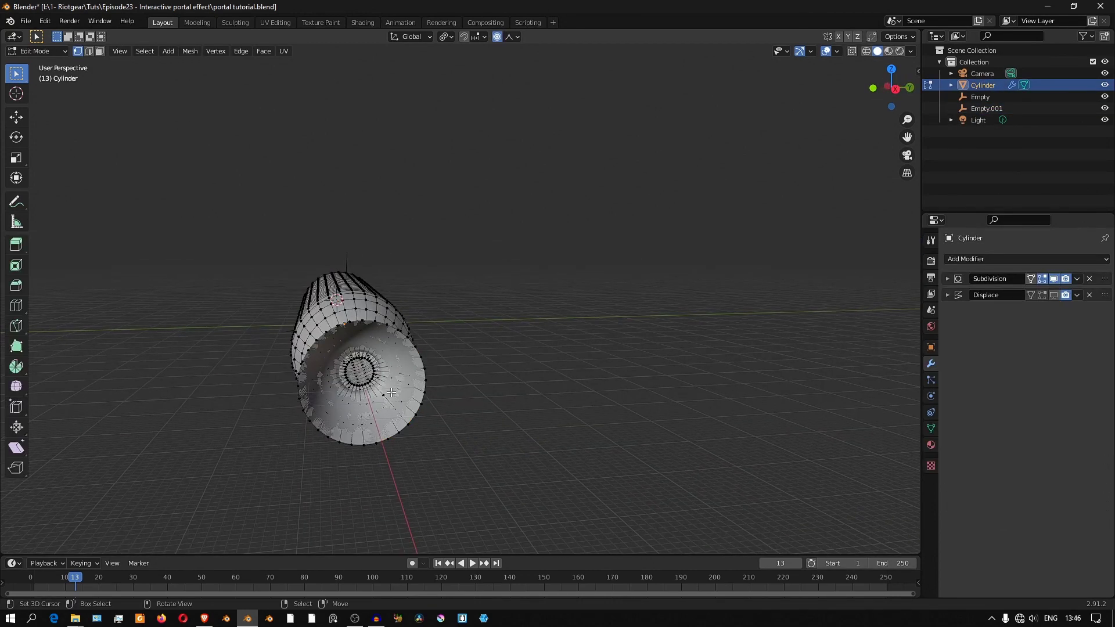
{"action": "middle_click_drag", "start_coordinate": [390, 392], "coordinate": [450, 393]}
{"action": "left_click", "coordinate": [638, 366], "text": "alt"}
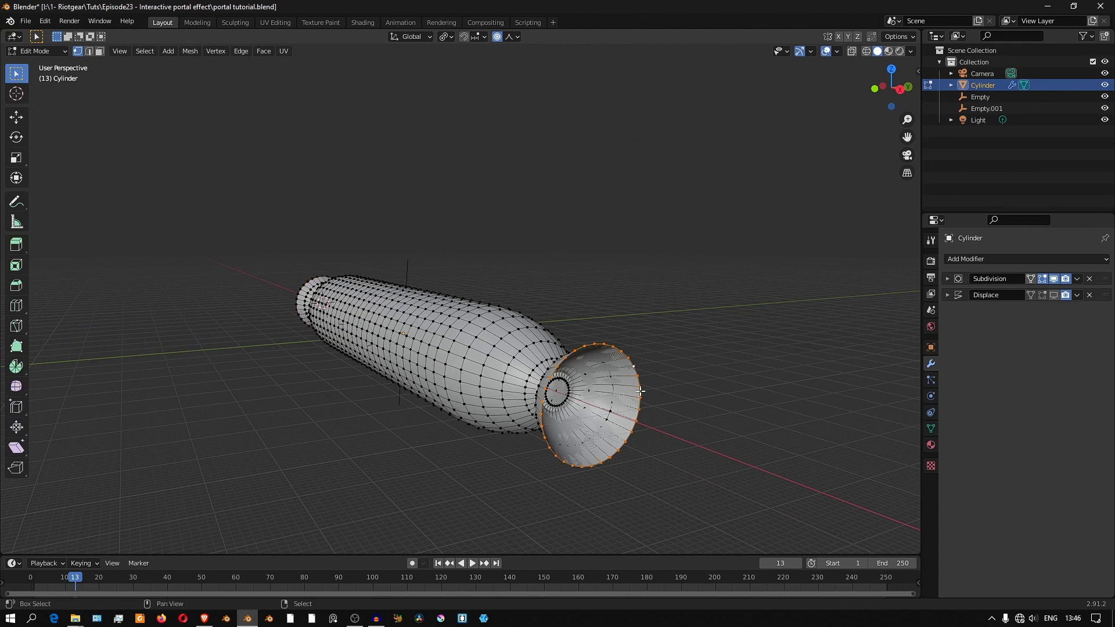
{"action": "key", "text": "shift+s"}
{"action": "left_click", "coordinate": [642, 454]}
Step: Add a second Sphere empty at the right flared end
{"action": "key", "text": "Tab"}
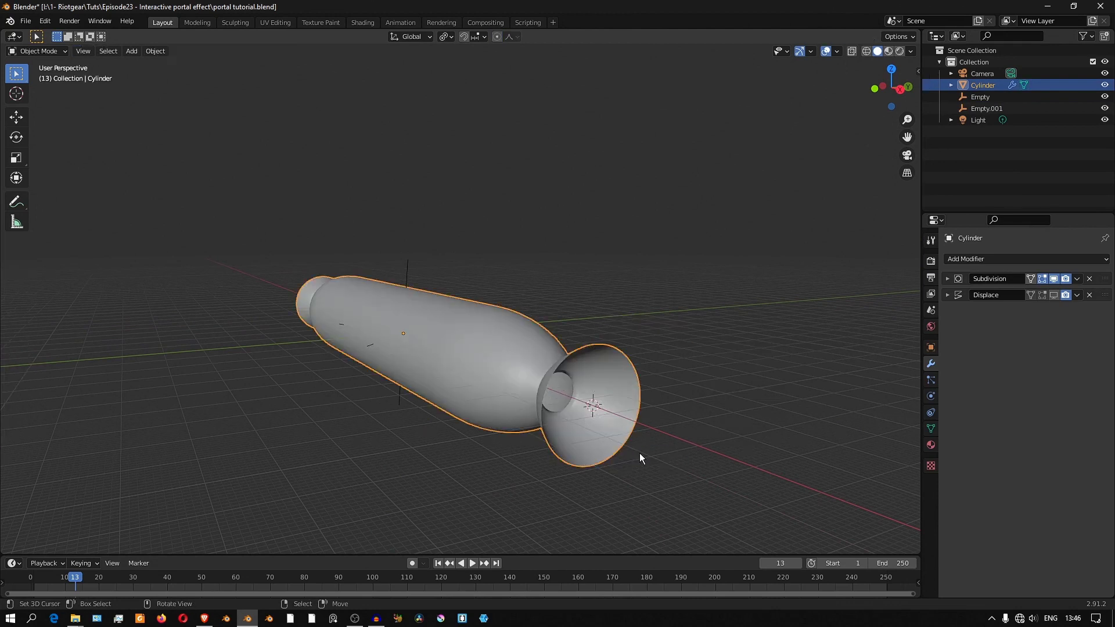
{"action": "key", "text": "shift+a"}
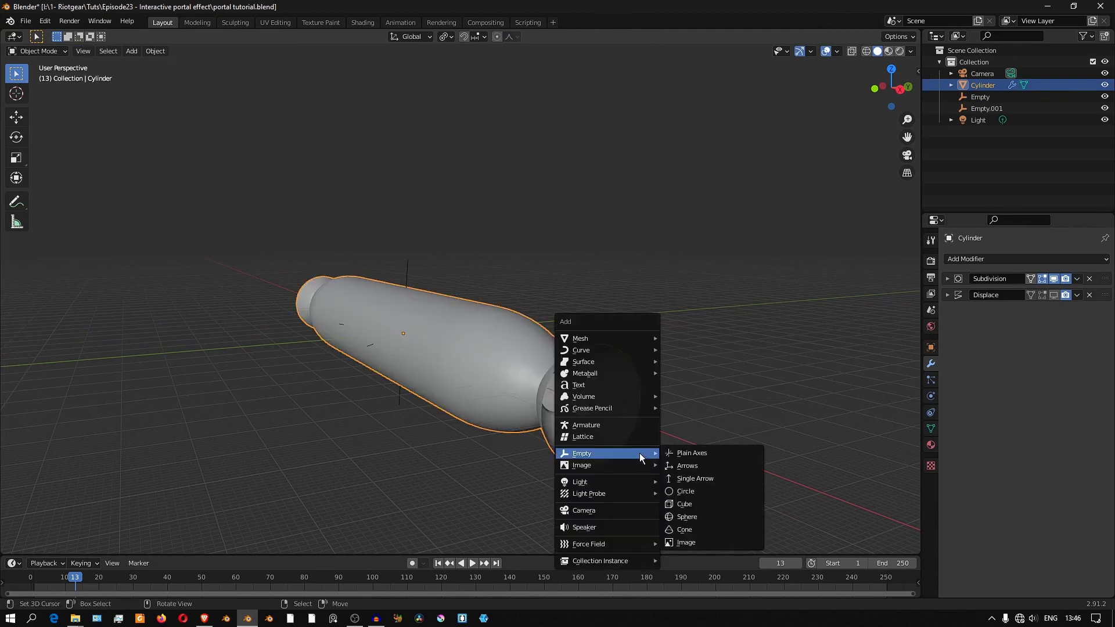
{"action": "left_click", "coordinate": [686, 517]}
{"action": "middle_click_drag", "start_coordinate": [594, 437], "coordinate": [555, 334]}
{"action": "scroll", "coordinate": [538, 349], "scroll_direction": "up", "scroll_amount": 5}
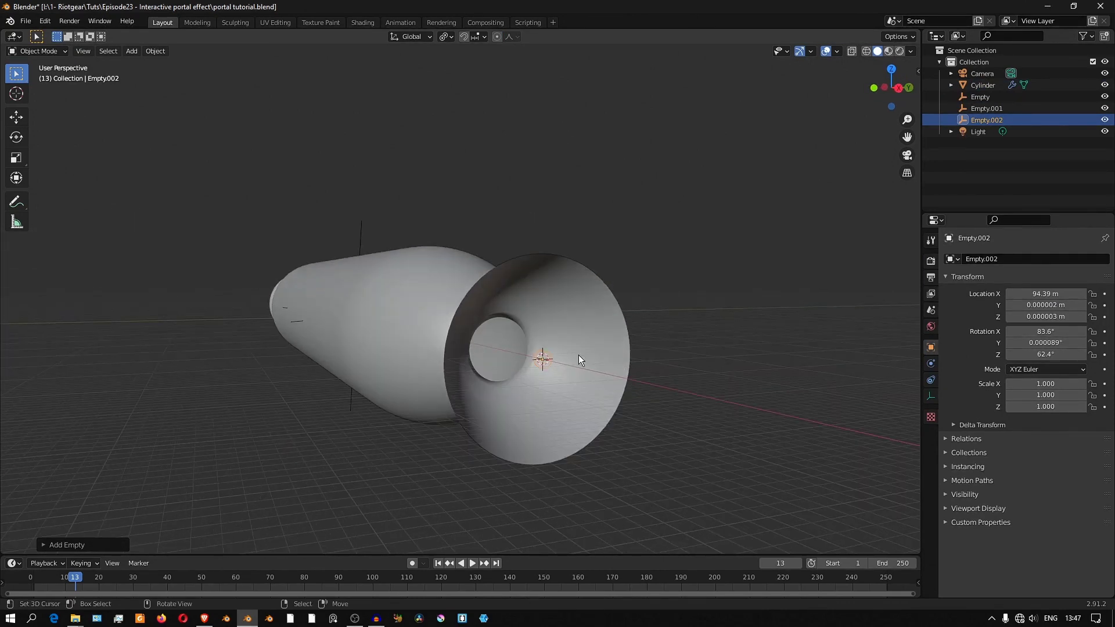
Step: With Empty.002 and the cylinder selected, grow the right-end vertex selection three rings
{"action": "left_click", "coordinate": [595, 363], "text": "shift"}
{"action": "key", "text": "Tab"}
{"action": "middle_click_drag", "start_coordinate": [594, 363], "coordinate": [624, 357]}
{"action": "scroll", "coordinate": [624, 357], "scroll_direction": "down", "scroll_amount": 3}
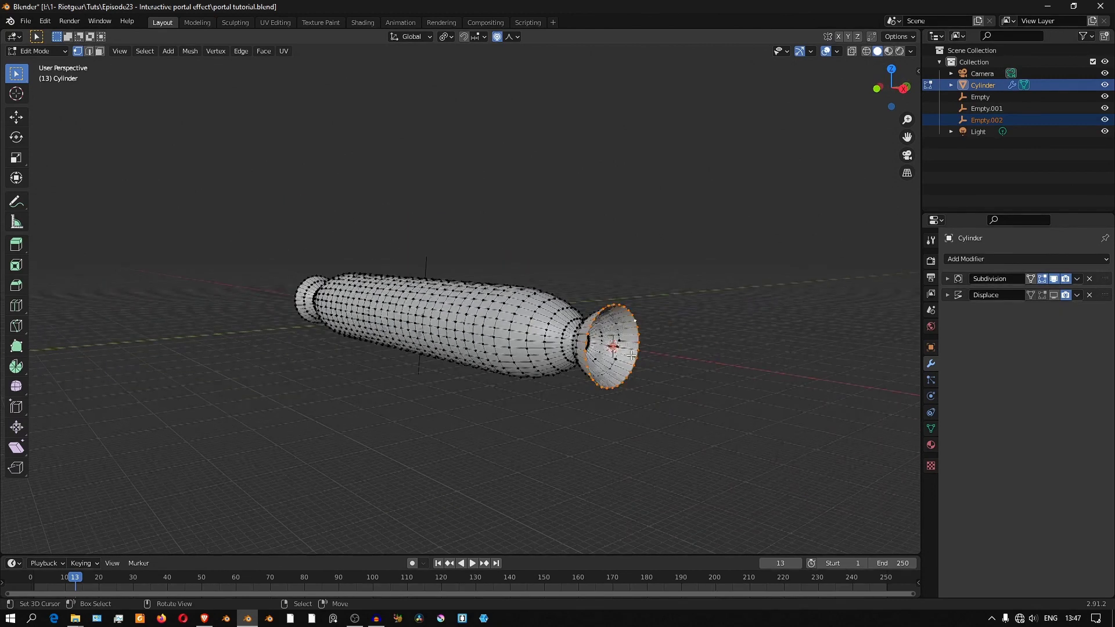
{"action": "key", "text": "KP_1"}
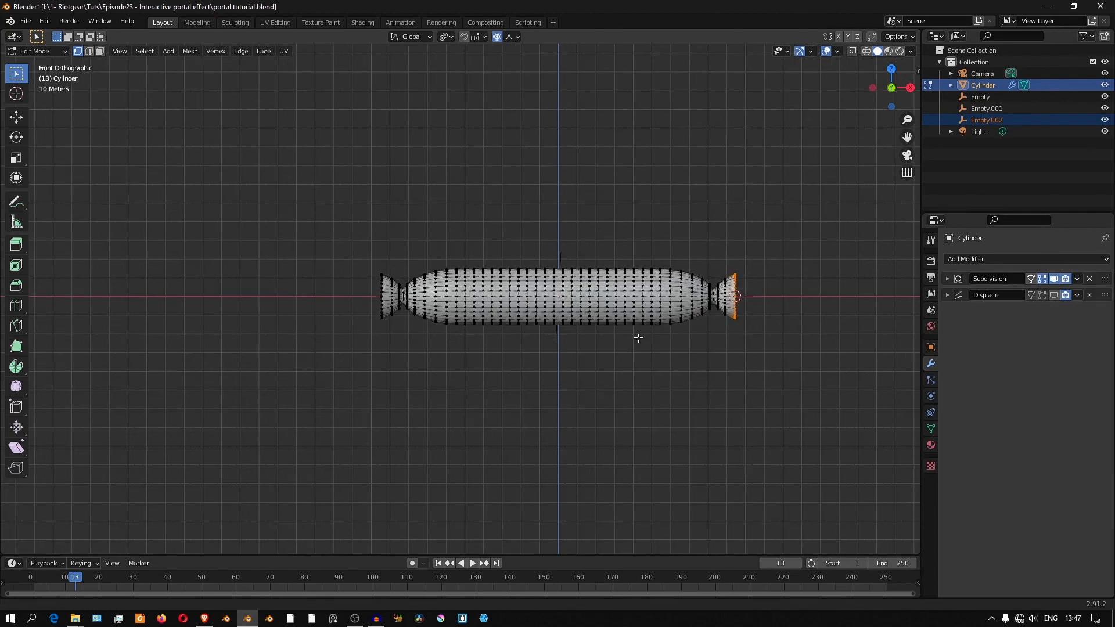
{"action": "scroll", "coordinate": [640, 335], "scroll_direction": "down", "scroll_amount": 3, "text": "ctrl"}
{"action": "scroll", "coordinate": [704, 329], "scroll_direction": "up", "scroll_amount": 3}
{"action": "key", "text": "ctrl+KP_Add"}
{"action": "key", "text": "ctrl+KP_Add"}
{"action": "key", "text": "ctrl+KP_Add"}
{"action": "key", "text": "ctrl+KP_Add"}
{"action": "key", "text": "ctrl+KP_Add"}
{"action": "key", "text": "ctrl+KP_Add"}
{"action": "key", "text": "ctrl+KP_Add"}
{"action": "key", "text": "ctrl+KP_Add"}
{"action": "key", "text": "ctrl+KP_Add"}
{"action": "key", "text": "ctrl+KP_Add"}
{"action": "key", "text": "ctrl+KP_Add"}
{"action": "key", "text": "ctrl+KP_Add"}
{"action": "key", "text": "ctrl+KP_Add"}
{"action": "key", "text": "ctrl+KP_Add"}
{"action": "key", "text": "ctrl+KP_Add"}
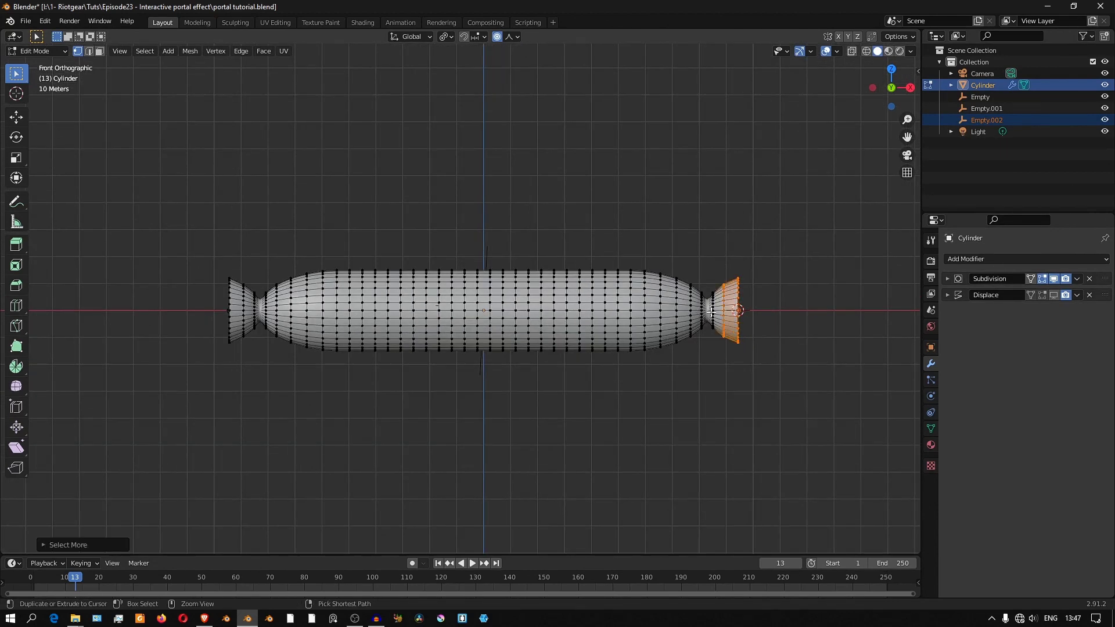
{"action": "key", "text": "ctrl+KP_Add"}
{"action": "key", "text": "ctrl+KP_Add"}
{"action": "key", "text": "ctrl+KP_Add"}
{"action": "key", "text": "ctrl+KP_Add"}
{"action": "key", "text": "ctrl+KP_Add"}
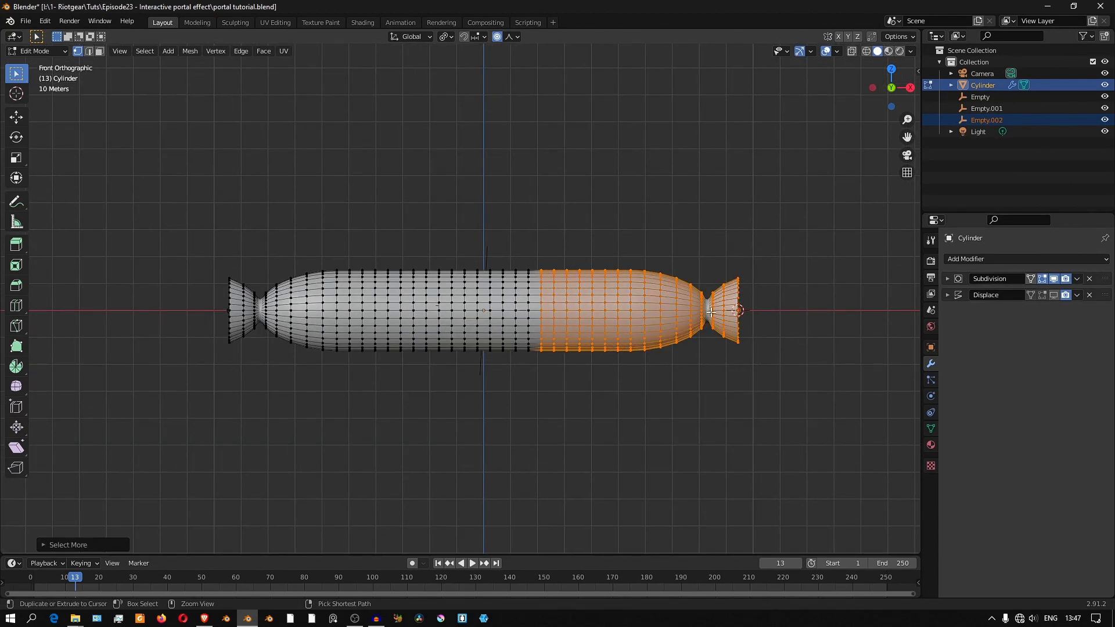
{"action": "key", "text": "ctrl+KP_Add"}
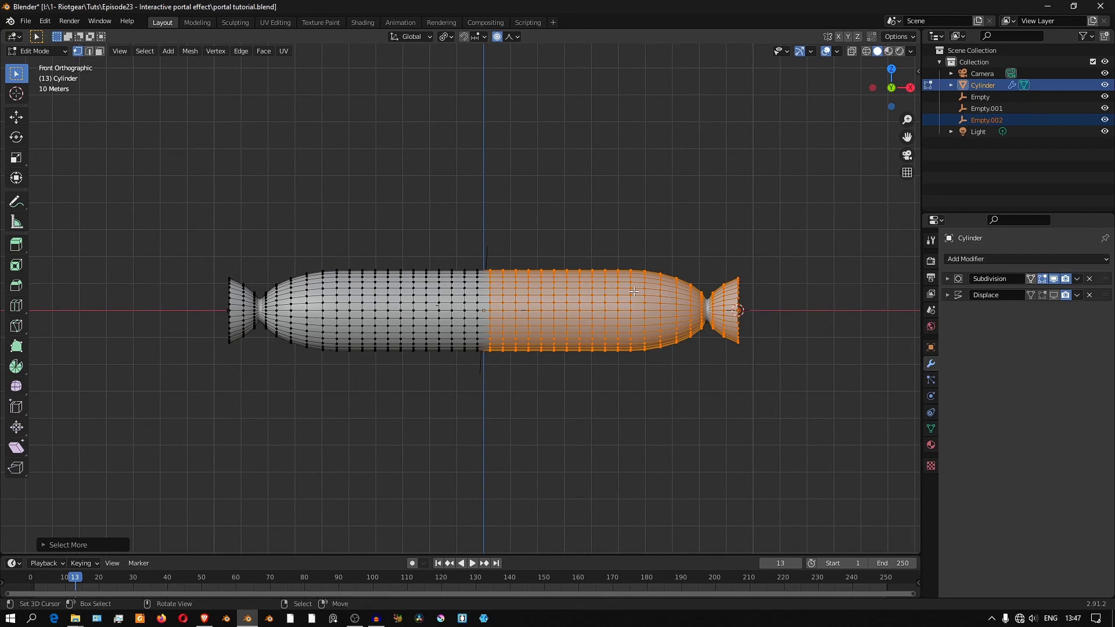
Step: Hook the selected vertices to Empty.002 and test-move the empty, then cancel
{"action": "key", "text": "ctrl+h"}
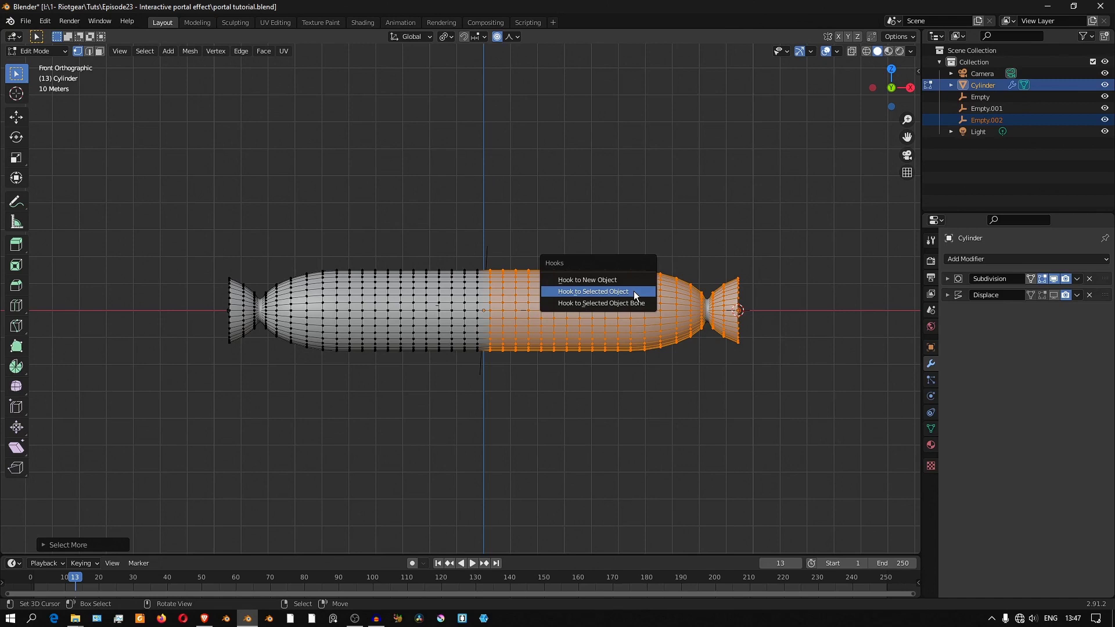
{"action": "left_click", "coordinate": [632, 290]}
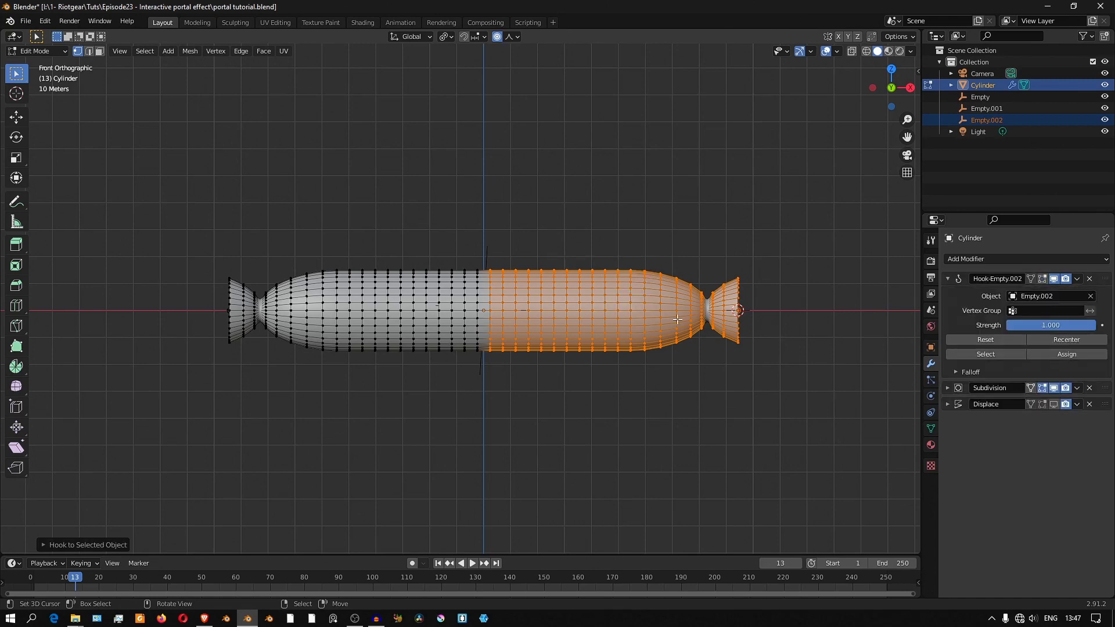
{"action": "key", "text": "Tab"}
{"action": "mouse_move", "coordinate": [677, 319]}
{"action": "middle_mouse_down"}
{"action": "mouse_move", "coordinate": [711, 323]}
{"action": "mouse_move", "coordinate": [667, 326]}
{"action": "middle_mouse_up"}
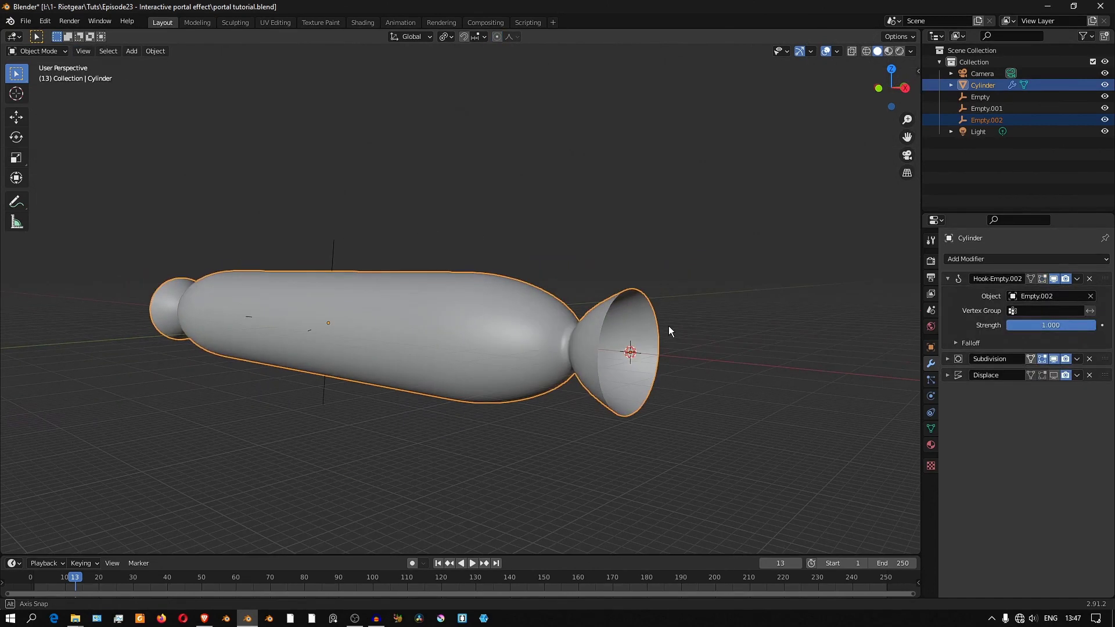
{"action": "left_click", "coordinate": [630, 352]}
{"action": "mouse_move", "coordinate": [743, 351]}
{"action": "middle_mouse_down"}
{"action": "mouse_move", "coordinate": [723, 336]}
{"action": "mouse_move", "coordinate": [733, 351]}
{"action": "middle_mouse_up"}
{"action": "key", "text": "g"}
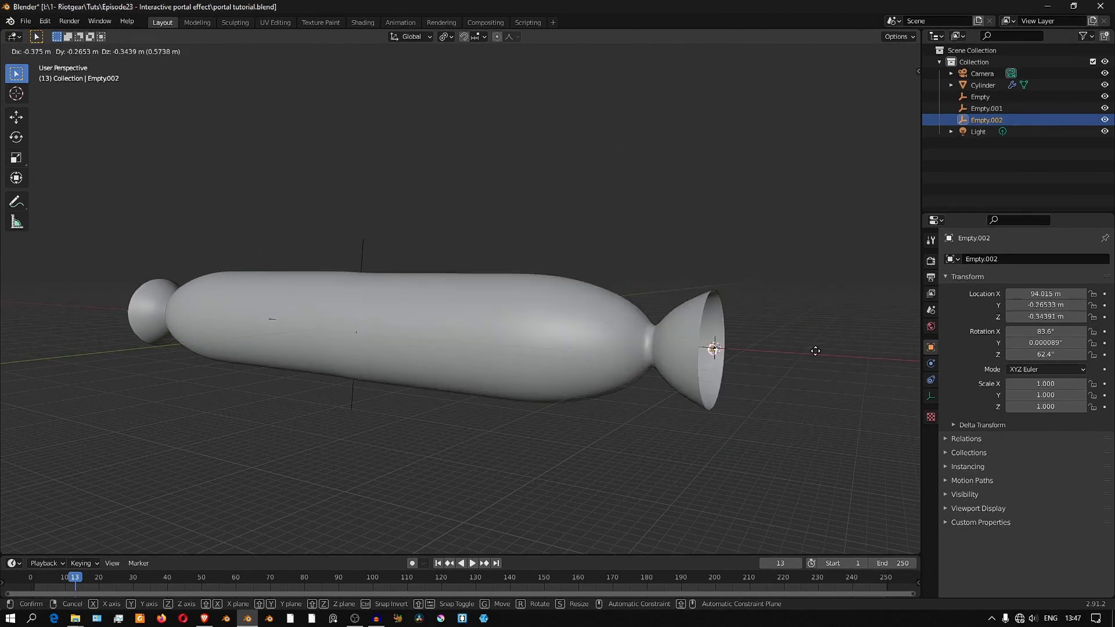
{"action": "key", "text": "Escape"}
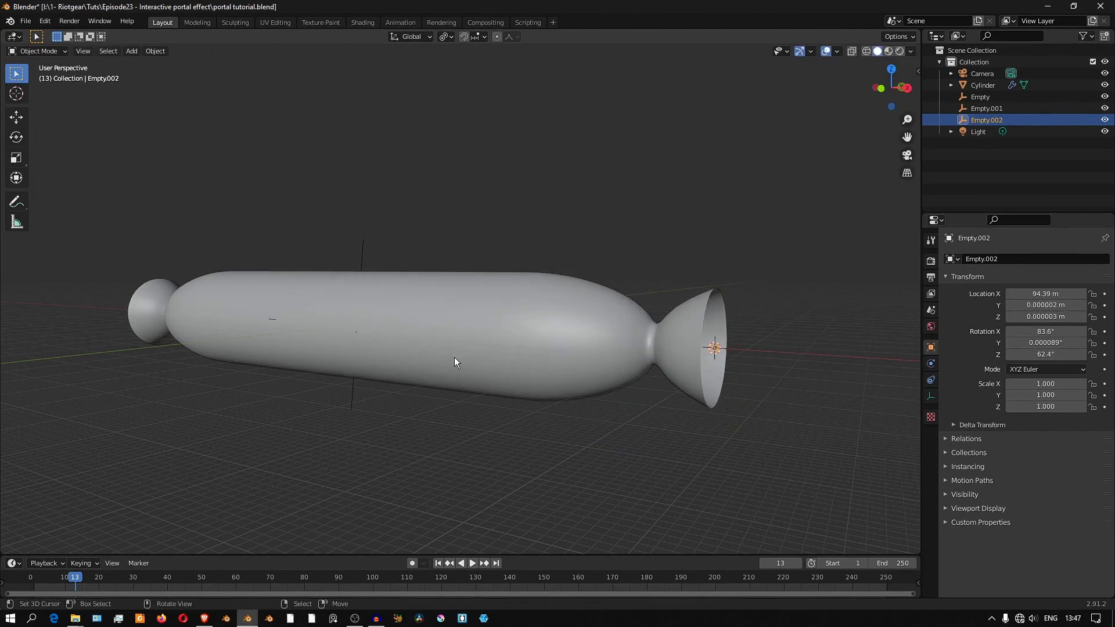
{"action": "middle_click_drag", "start_coordinate": [402, 311], "coordinate": [449, 336]}
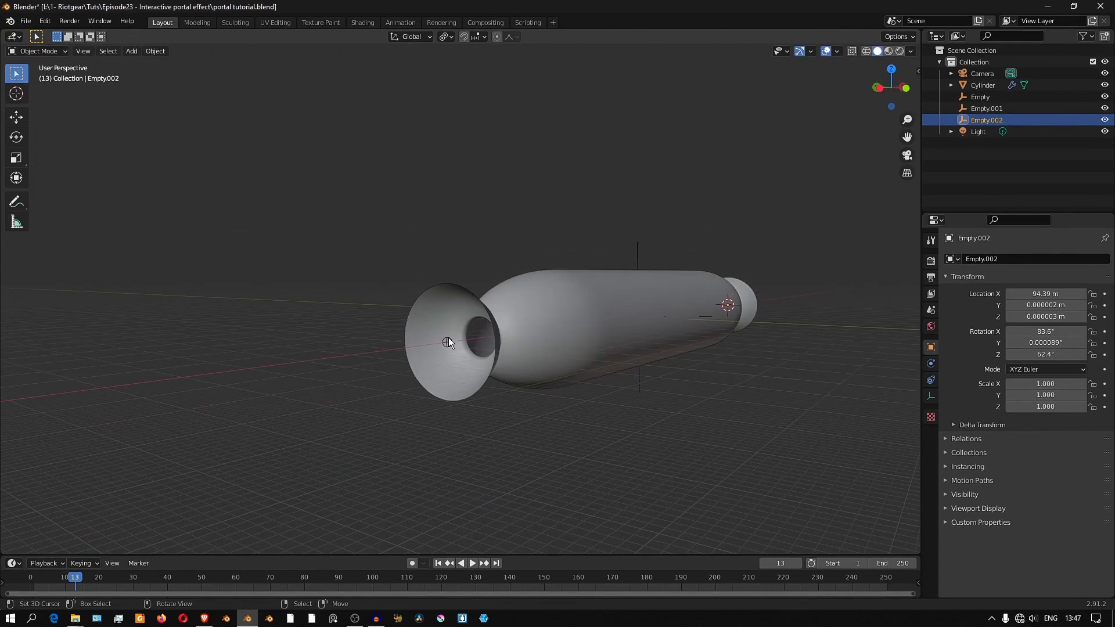
Step: Invert the cylinder's vertex selection and hook the left half to Empty.001
{"action": "left_click", "coordinate": [447, 343]}
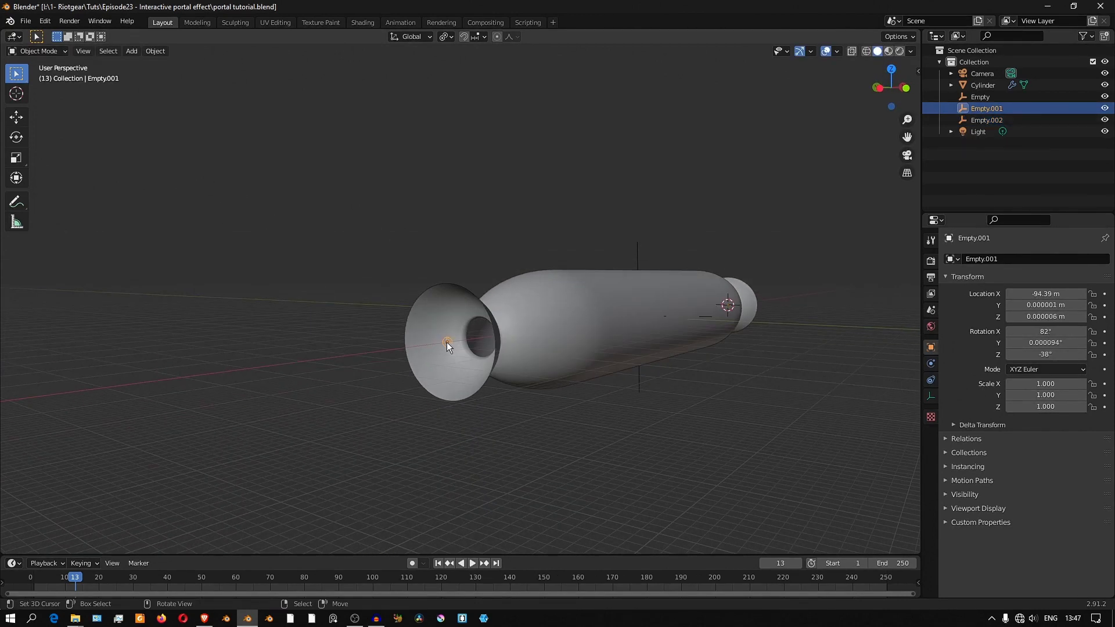
{"action": "left_click", "coordinate": [548, 301], "text": "shift"}
{"action": "key", "text": "Tab"}
{"action": "middle_click_drag", "start_coordinate": [677, 336], "coordinate": [560, 341]}
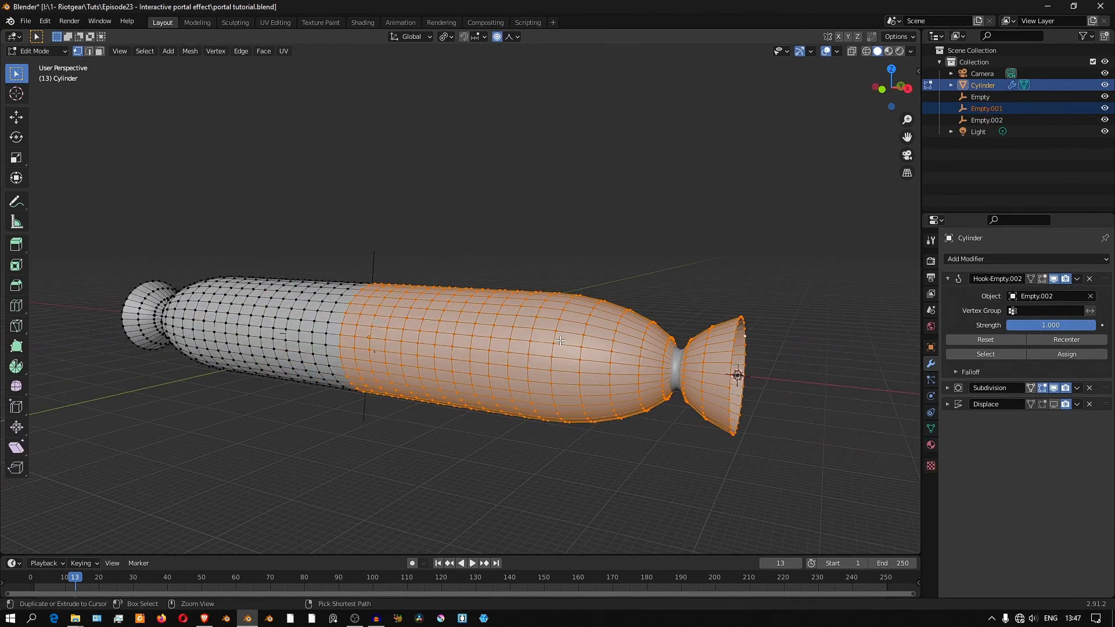
{"action": "key", "text": "ctrl+i"}
{"action": "key", "text": "ctrl+h"}
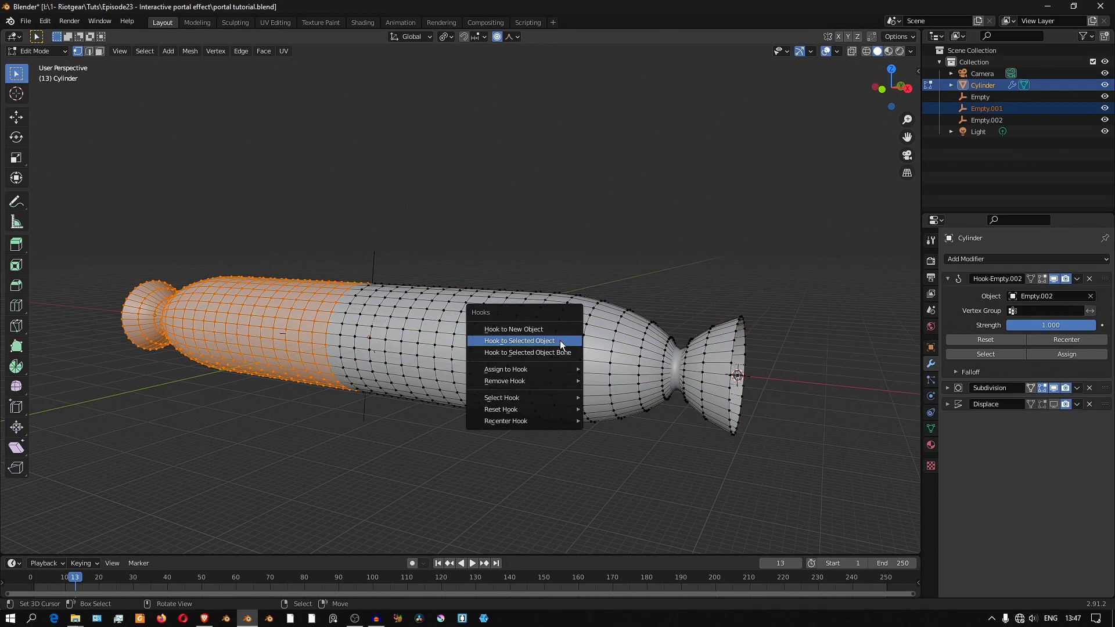
{"action": "left_click", "coordinate": [559, 340]}
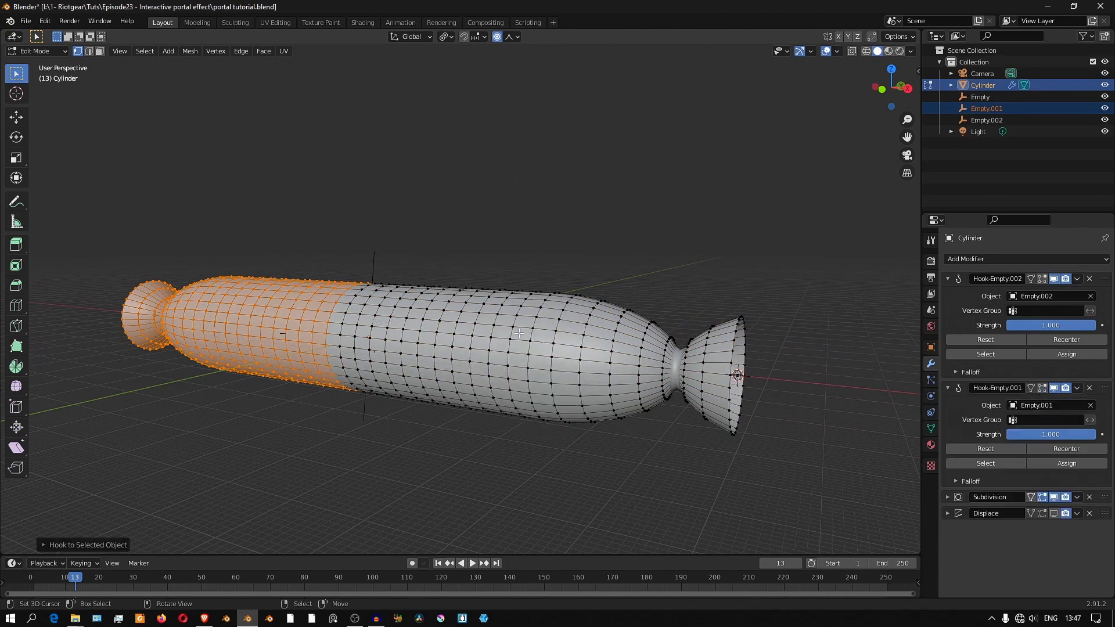
{"action": "middle_click_drag", "start_coordinate": [399, 339], "coordinate": [317, 322]}
{"action": "key", "text": "Tab"}
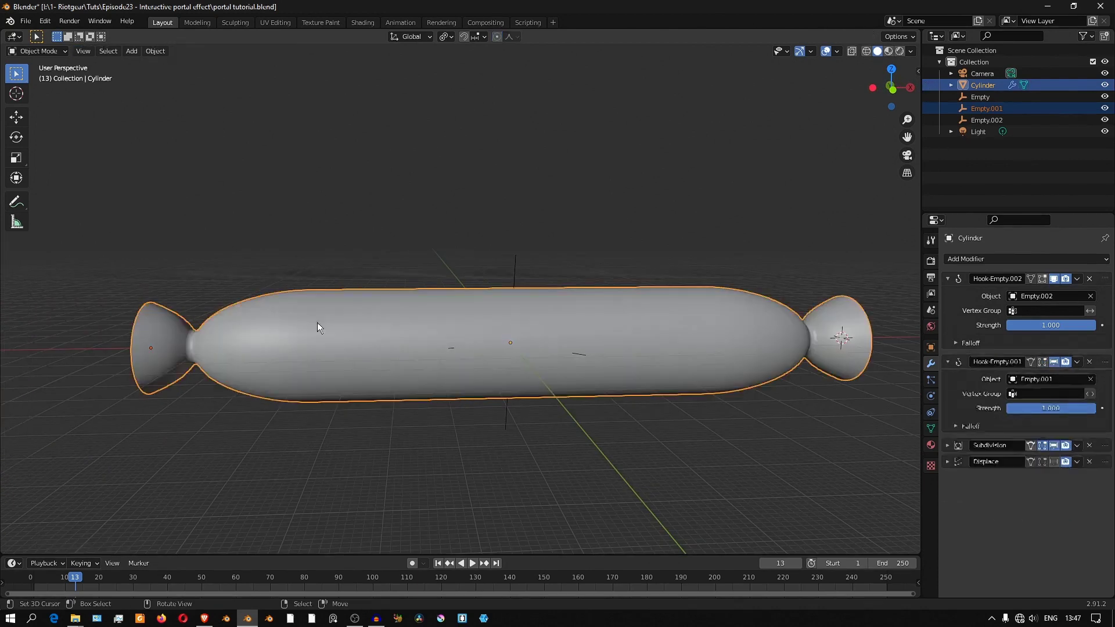
{"action": "middle_click_drag", "start_coordinate": [470, 370], "coordinate": [465, 353]}
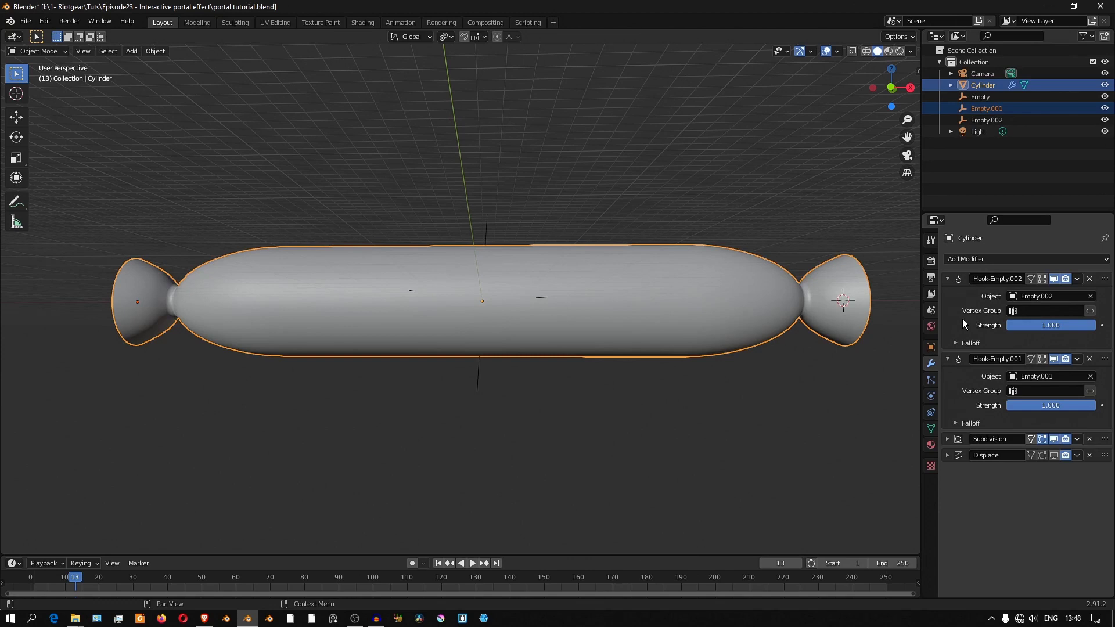
Step: Set the Empty.002 hook's falloff type to Sharp
{"action": "middle_click_drag", "start_coordinate": [586, 356], "coordinate": [495, 351]}
{"action": "left_click", "coordinate": [970, 342]}
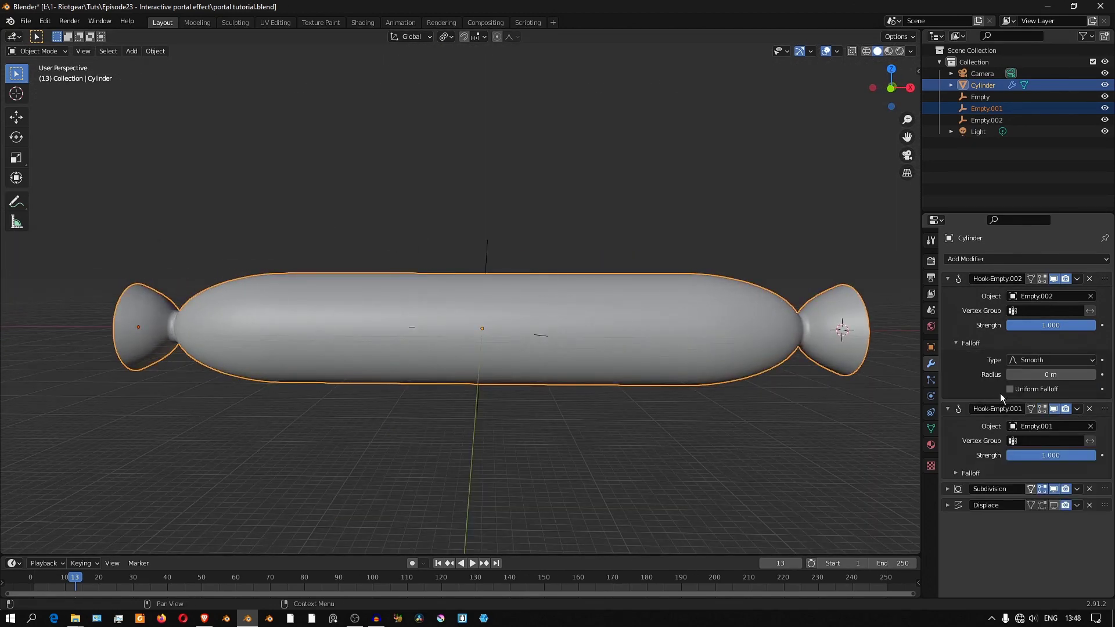
{"action": "left_click", "coordinate": [1027, 359]}
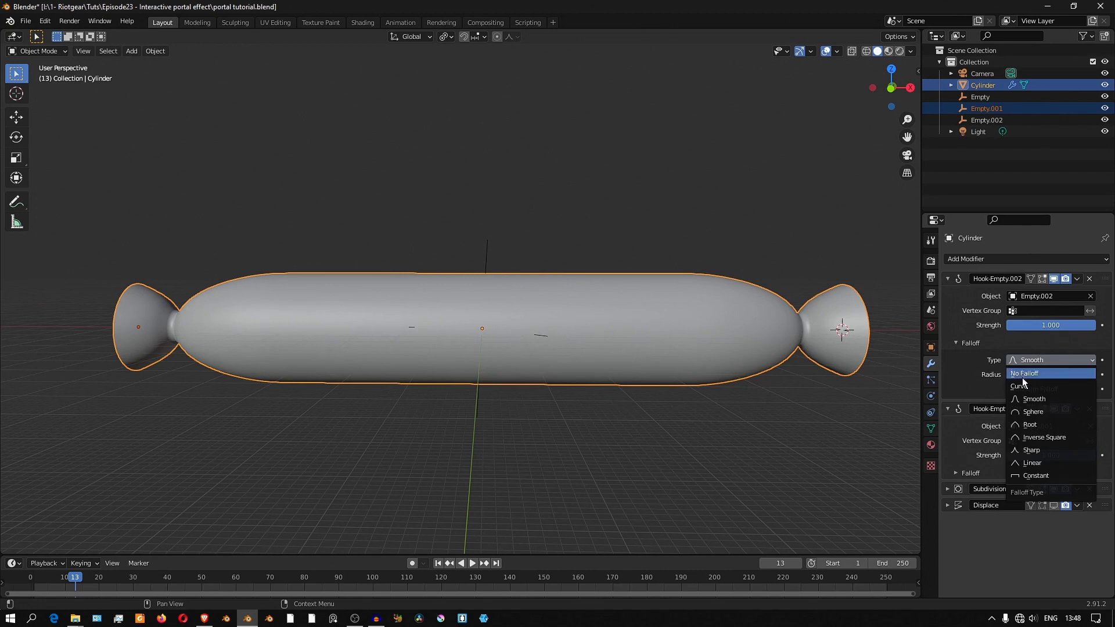
{"action": "left_click", "coordinate": [1032, 449]}
Step: Move Empty.002 and Empty.001 to test how the hooks bend the tube
{"action": "middle_click_drag", "start_coordinate": [823, 380], "coordinate": [764, 378]}
{"action": "left_click", "coordinate": [634, 353]}
{"action": "key", "text": "g"}
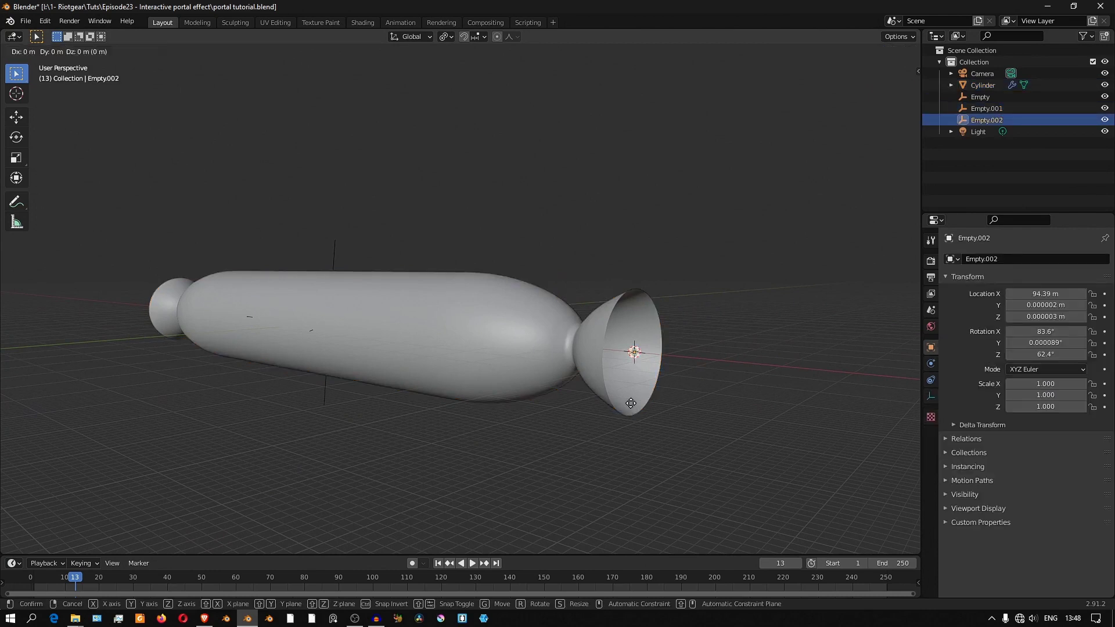
{"action": "left_click", "coordinate": [639, 363]}
{"action": "middle_click_drag", "start_coordinate": [638, 363], "coordinate": [260, 340]}
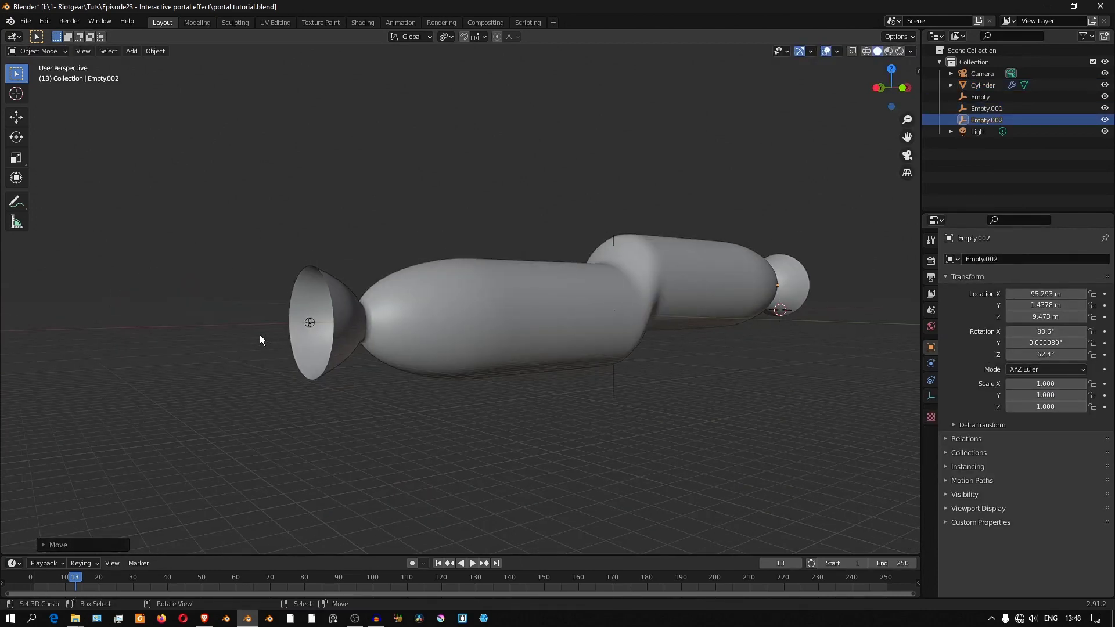
{"action": "left_click", "coordinate": [310, 323]}
{"action": "key", "text": "g"}
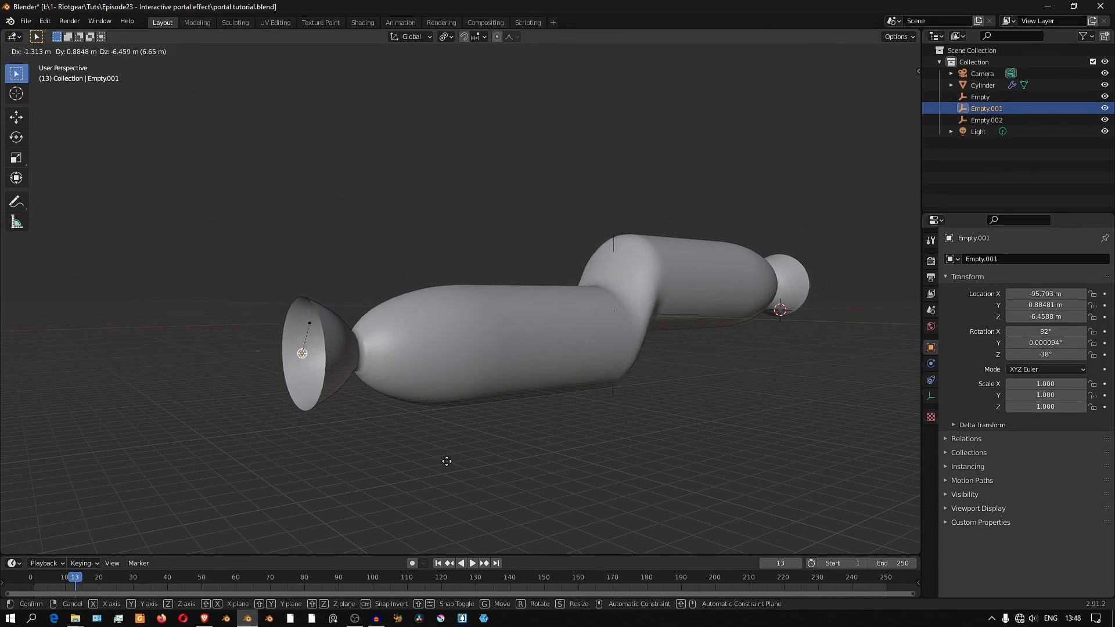
{"action": "left_click", "coordinate": [447, 461]}
Step: Set the Empty.002 hook's falloff radius to about 7 m
{"action": "middle_click_drag", "start_coordinate": [741, 388], "coordinate": [662, 389]}
{"action": "left_click", "coordinate": [692, 366]}
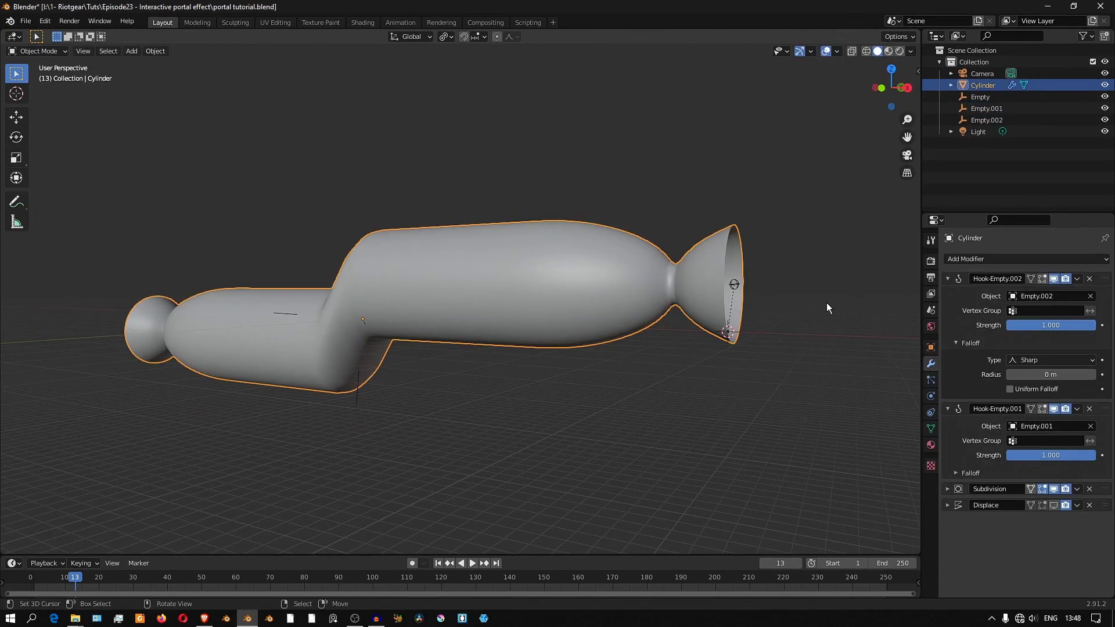
{"action": "left_click", "coordinate": [1050, 374]}
{"action": "type", "text": "0.3"}
{"action": "key", "text": "Return"}
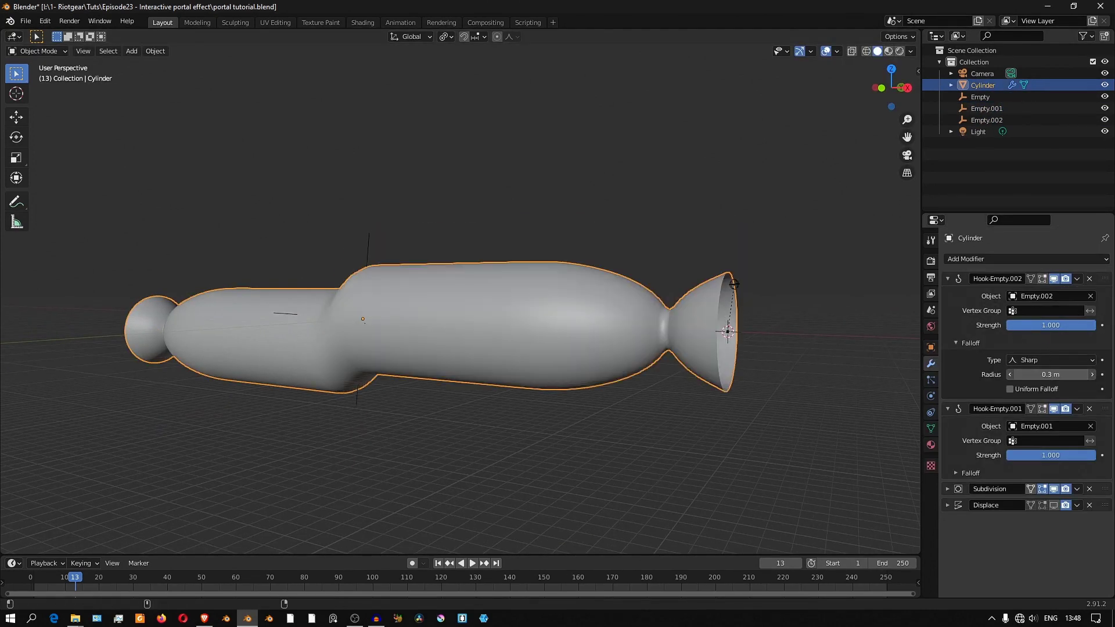
{"action": "mouse_move", "coordinate": [1050, 375]}
{"action": "left_mouse_down"}
{"action": "mouse_move", "coordinate": [1092, 374]}
{"action": "mouse_move", "coordinate": [1069, 375]}
{"action": "left_mouse_up"}
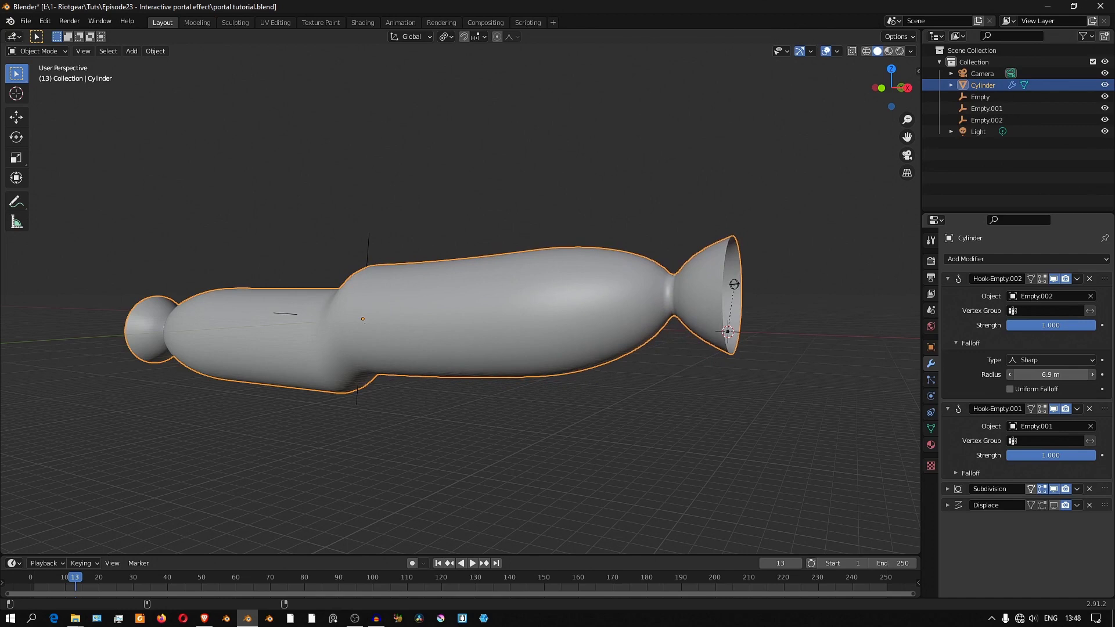
Step: Give the Empty.001 hook a Sharp falloff with an 8.6 m radius
{"action": "middle_click_drag", "start_coordinate": [211, 321], "coordinate": [299, 328]}
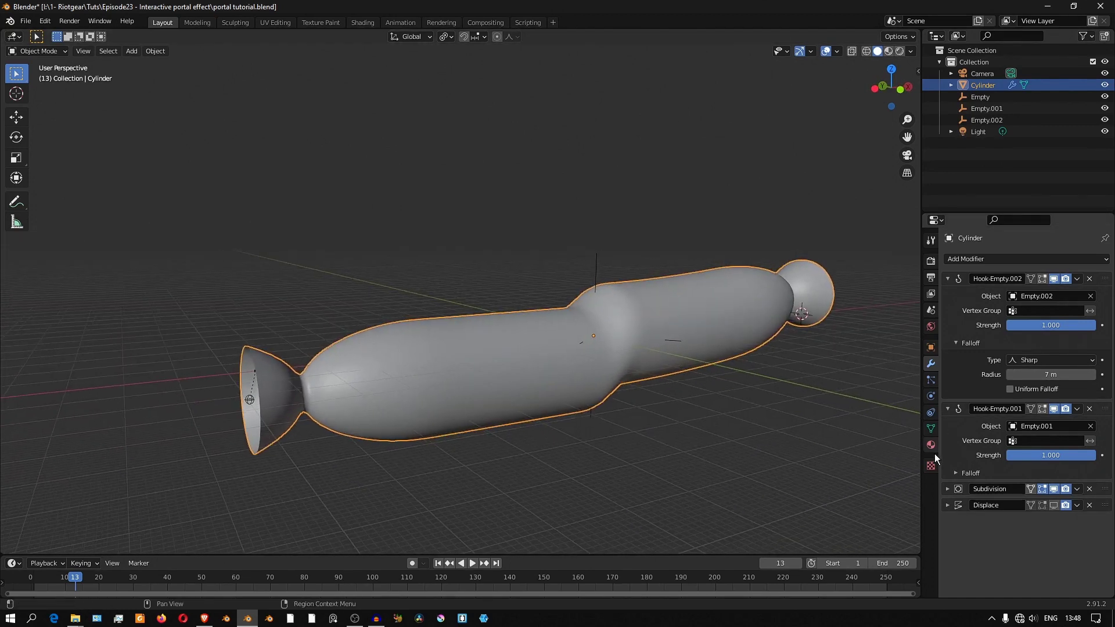
{"action": "left_click", "coordinate": [957, 473]}
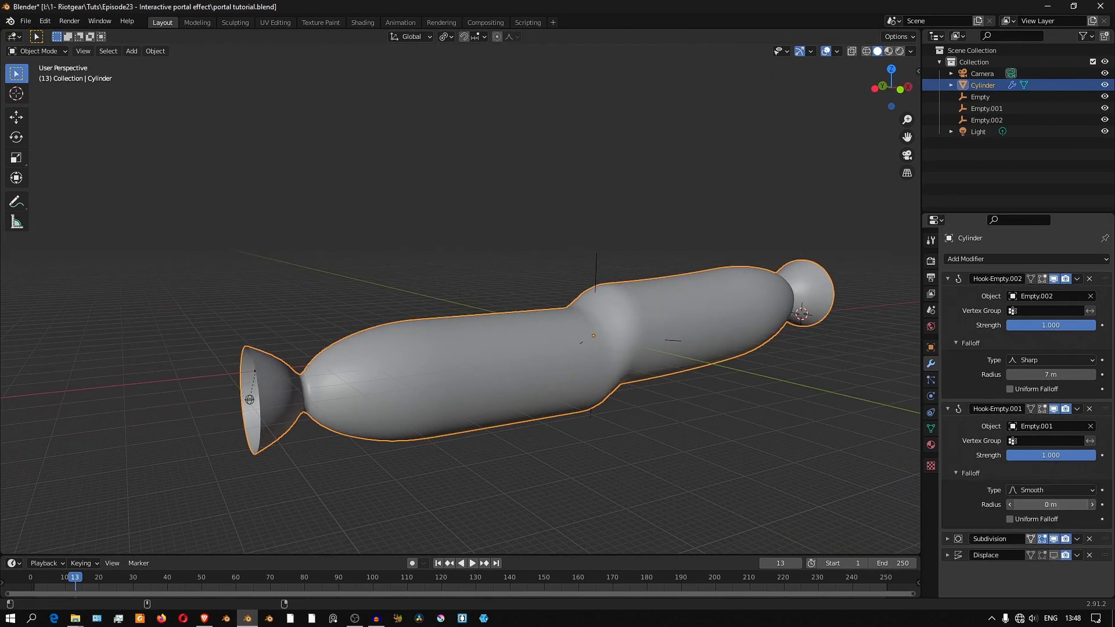
{"action": "left_click_drag", "start_coordinate": [1050, 504], "coordinate": [1078, 504]}
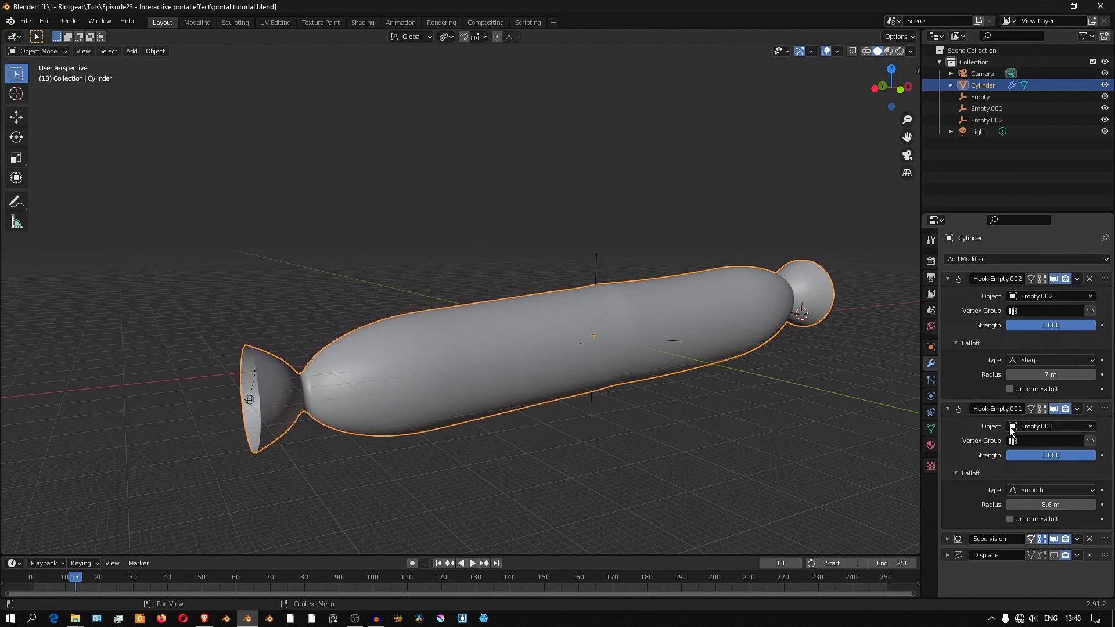
{"action": "left_click", "coordinate": [1027, 490]}
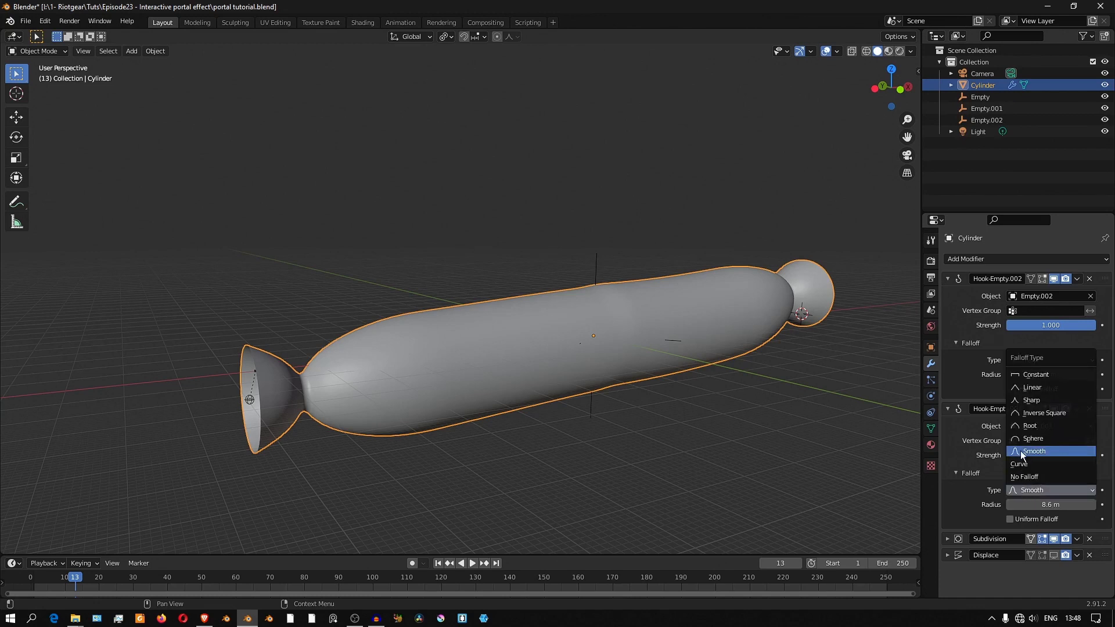
{"action": "left_click", "coordinate": [1031, 400]}
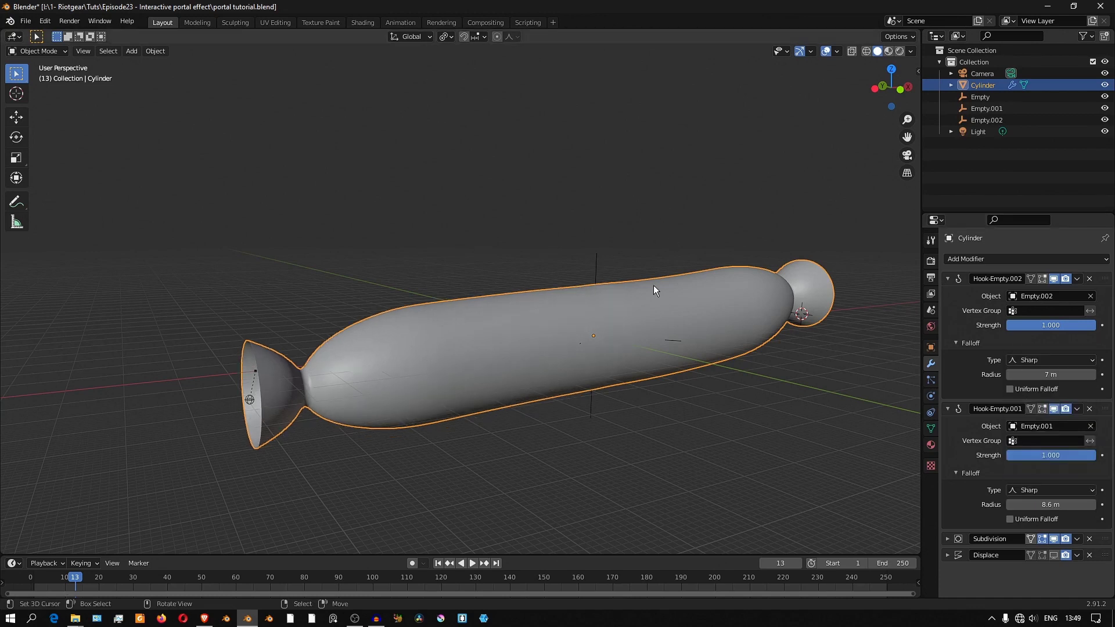
Step: Move both empties again to check the smoother bending of the tube ends
{"action": "middle_click_drag", "start_coordinate": [653, 285], "coordinate": [601, 402]}
{"action": "left_click", "coordinate": [535, 346]}
{"action": "key", "text": "g"}
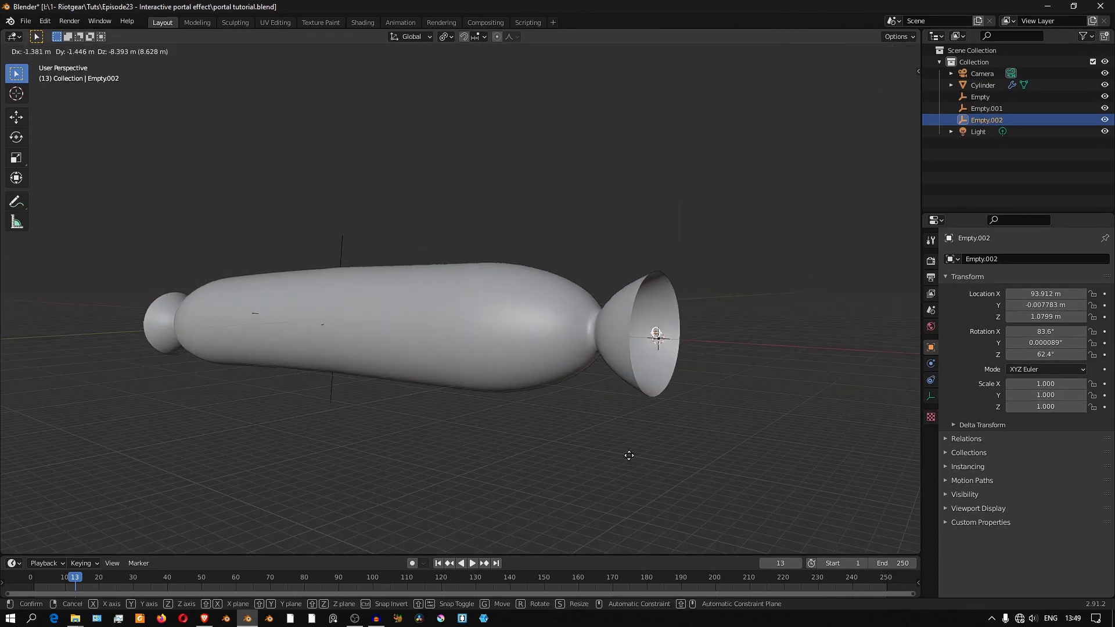
{"action": "left_click", "coordinate": [467, 342]}
{"action": "middle_click_drag", "start_coordinate": [468, 343], "coordinate": [419, 400]}
{"action": "left_click", "coordinate": [399, 402]}
{"action": "key", "text": "g"}
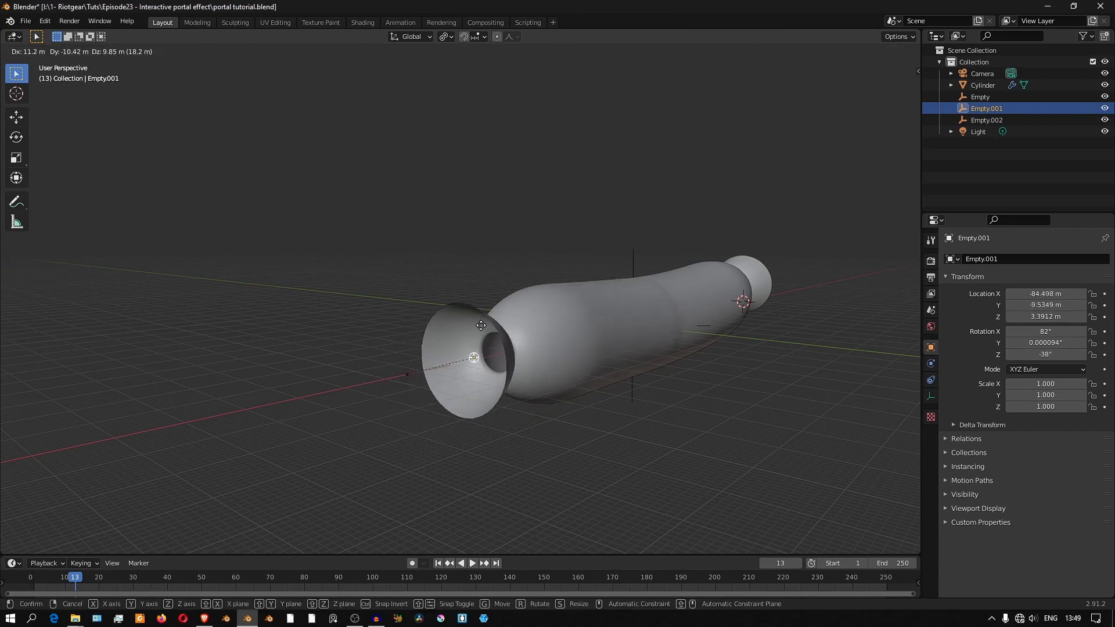
{"action": "left_click", "coordinate": [482, 302]}
{"action": "middle_click_drag", "start_coordinate": [878, 389], "coordinate": [969, 377]}
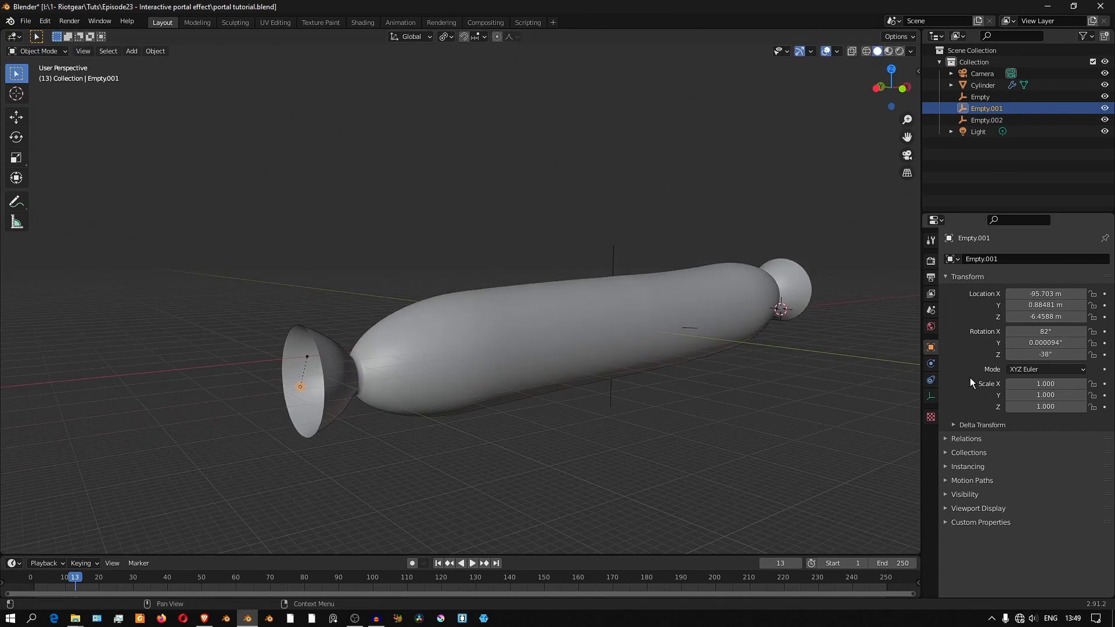
{"action": "left_click", "coordinate": [691, 297]}
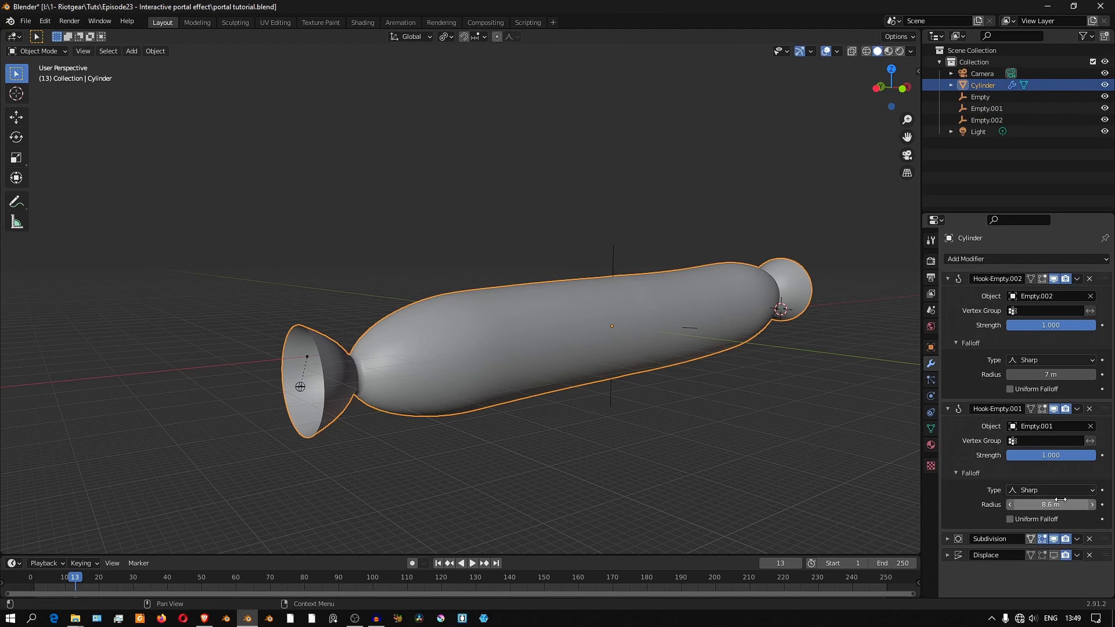
{"action": "left_click", "coordinate": [947, 279], "text": "ctrl"}
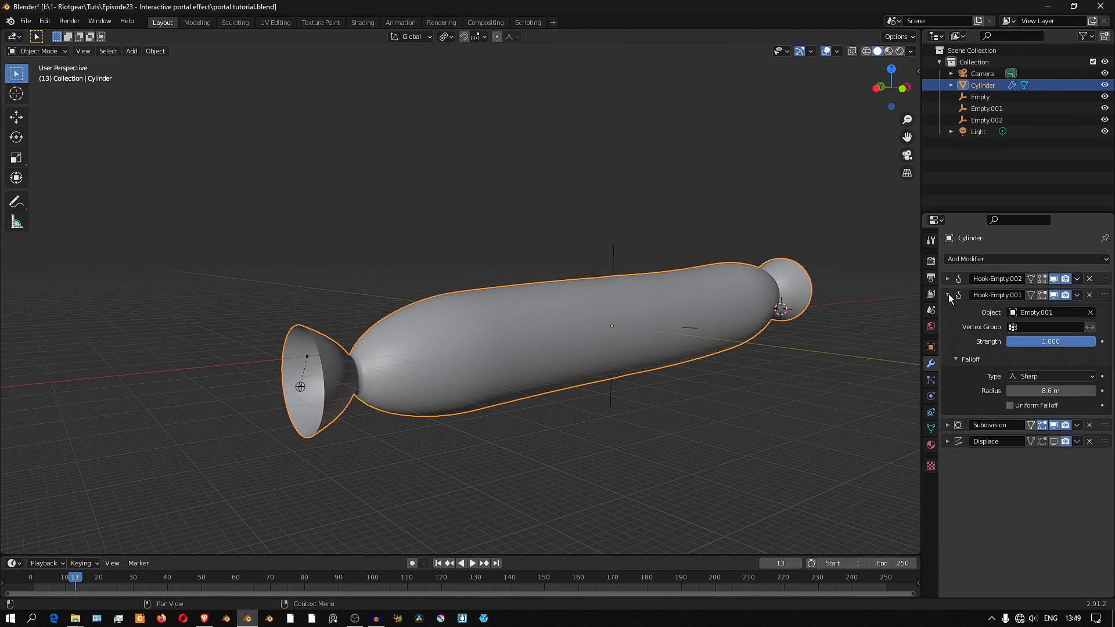
Step: Turn on the Displace modifier's viewport display and inspect the lumpy tube from several angles
{"action": "left_click", "coordinate": [947, 278]}
{"action": "left_click", "coordinate": [1054, 328]}
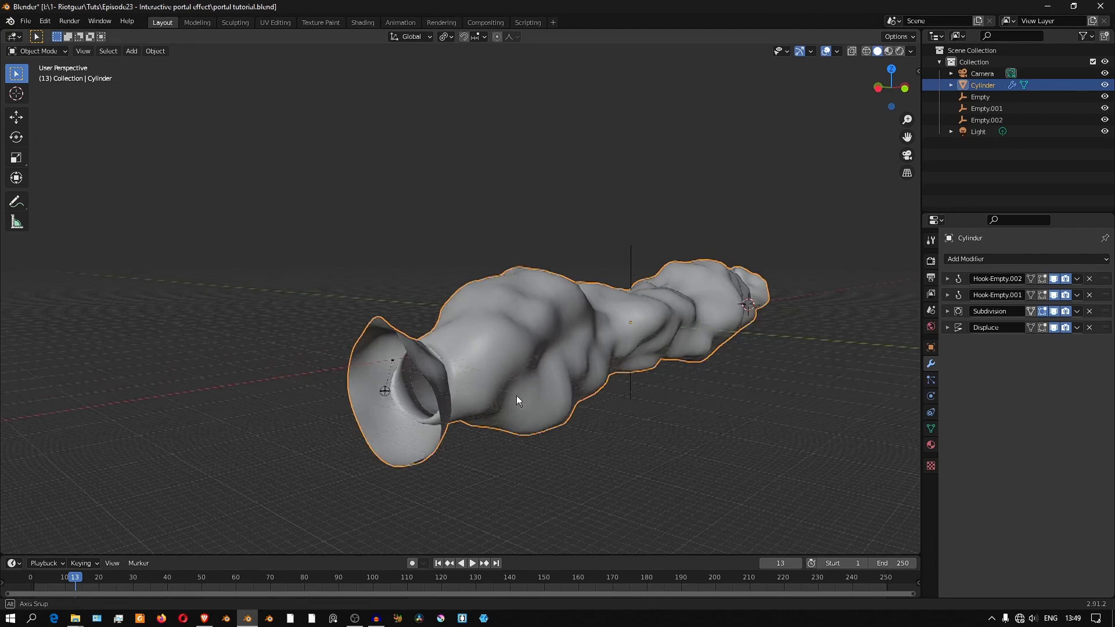
{"action": "middle_click_drag", "start_coordinate": [516, 395], "coordinate": [499, 391]}
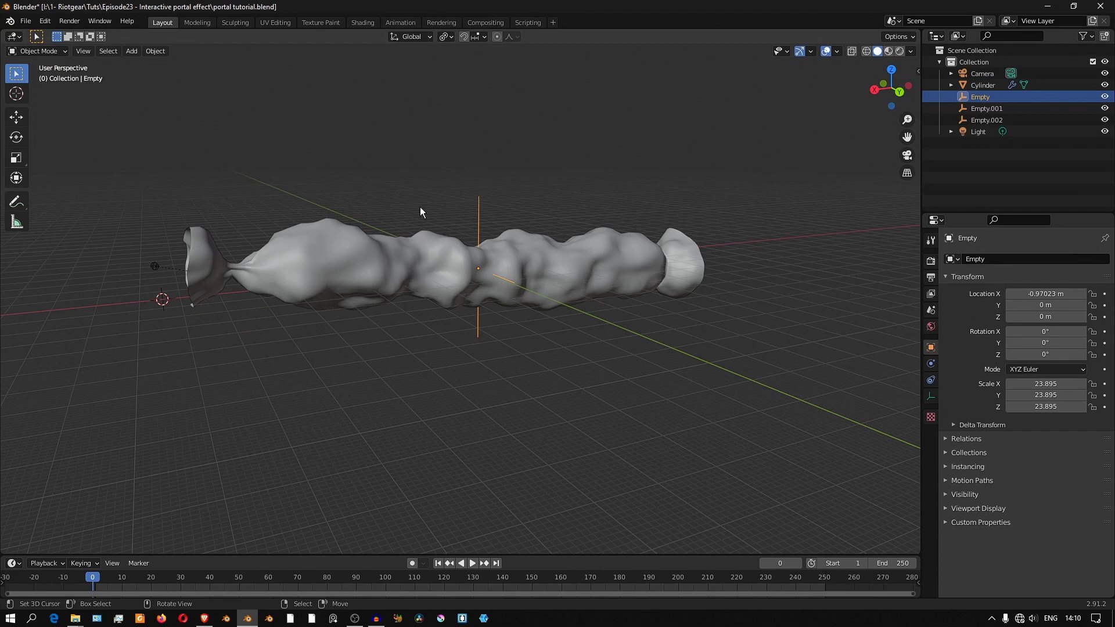
{"action": "middle_click_drag", "start_coordinate": [355, 218], "coordinate": [491, 212]}
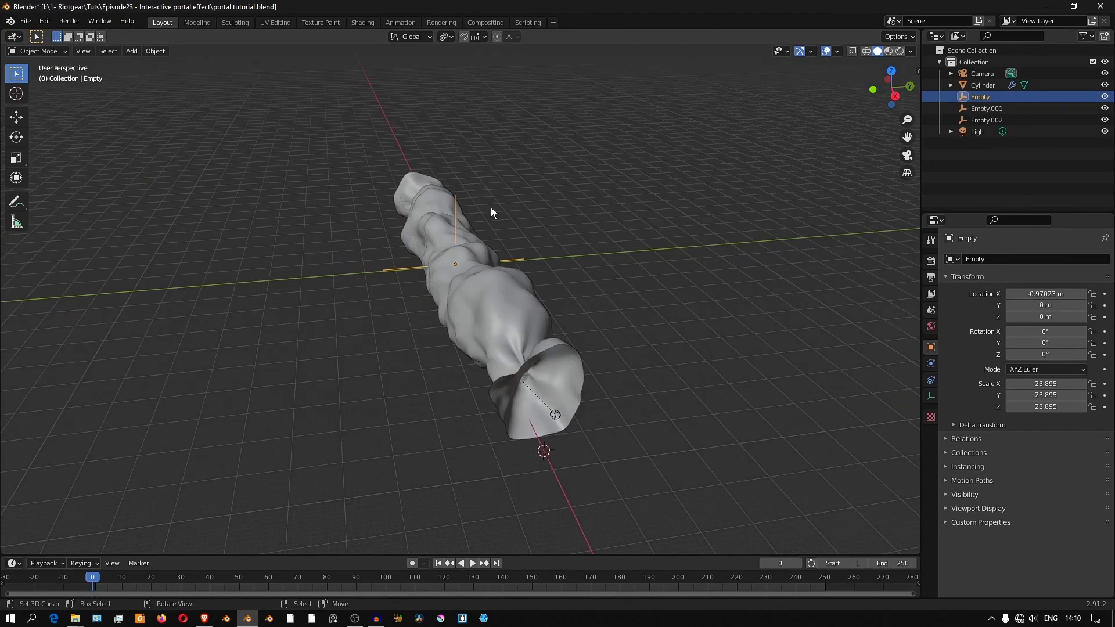
{"action": "middle_click_drag", "start_coordinate": [392, 268], "coordinate": [513, 256]}
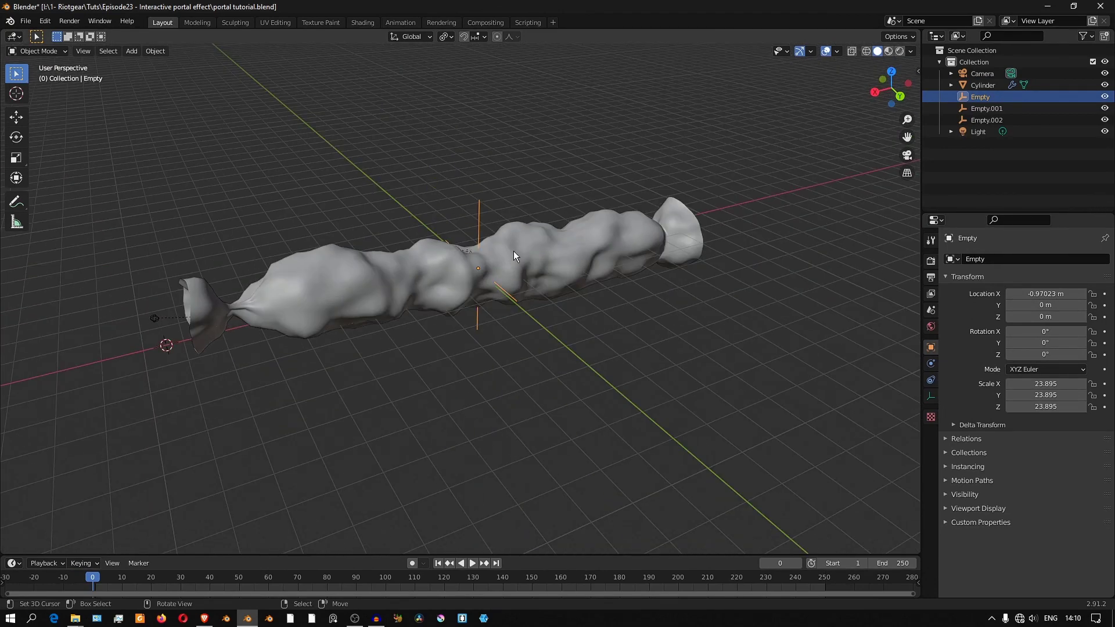
{"action": "middle_click_drag", "start_coordinate": [507, 299], "coordinate": [481, 282]}
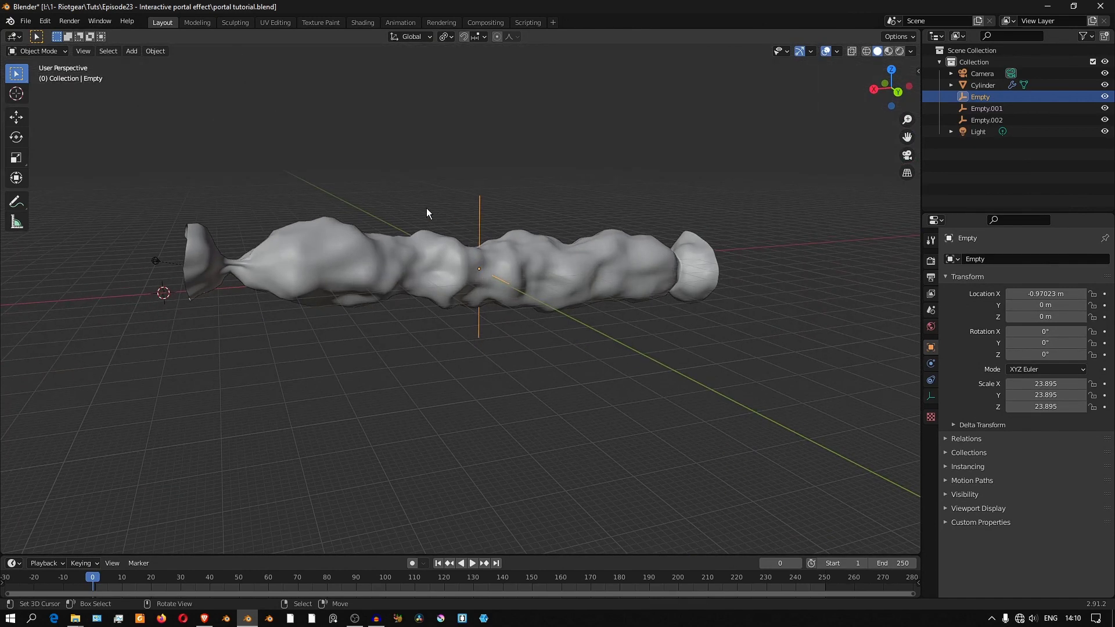
{"action": "middle_click_drag", "start_coordinate": [426, 208], "coordinate": [486, 254]}
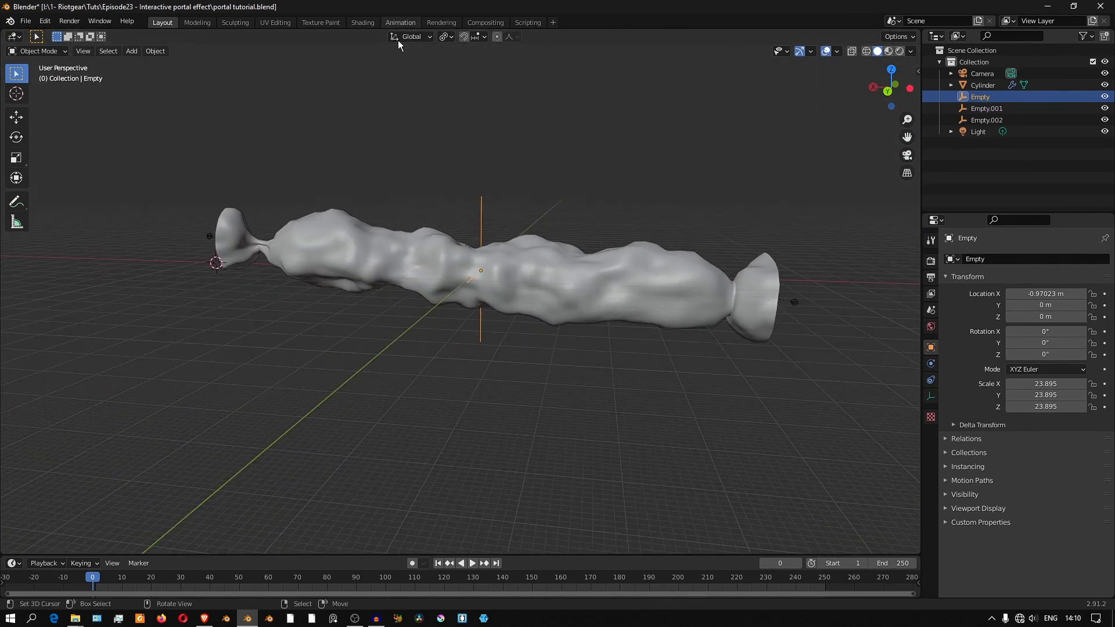
{"action": "middle_click_drag", "start_coordinate": [480, 304], "coordinate": [478, 235]}
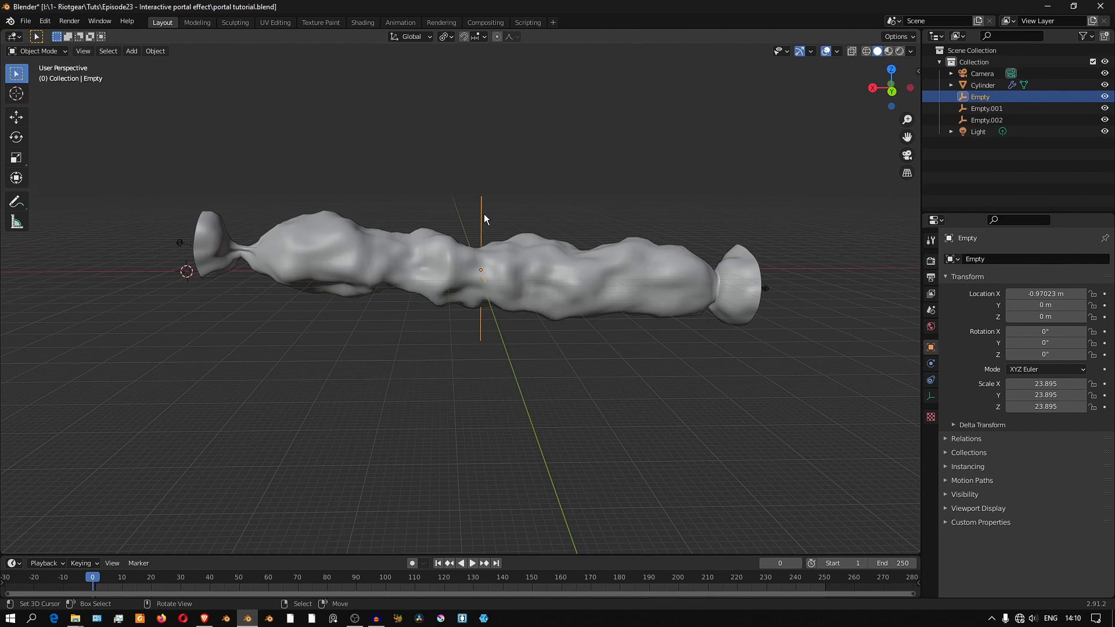
Step: Key the Empty's X location and add a Generator modifier to that curve
{"action": "left_click", "coordinate": [395, 22]}
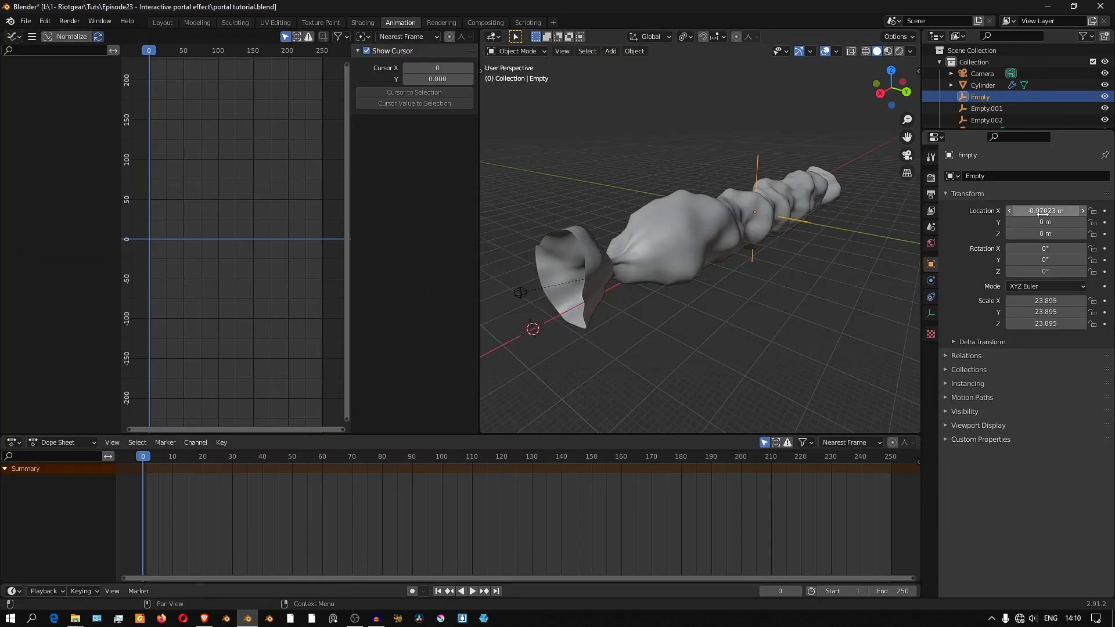
{"action": "left_click", "coordinate": [1104, 211]}
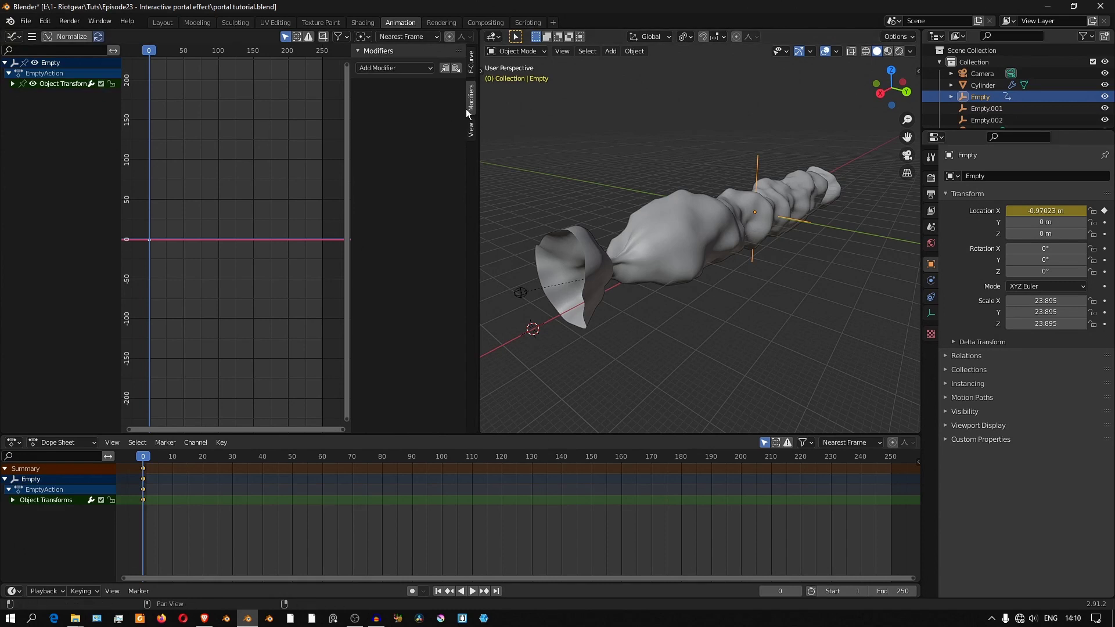
{"action": "left_click", "coordinate": [420, 69]}
{"action": "left_click", "coordinate": [395, 82]}
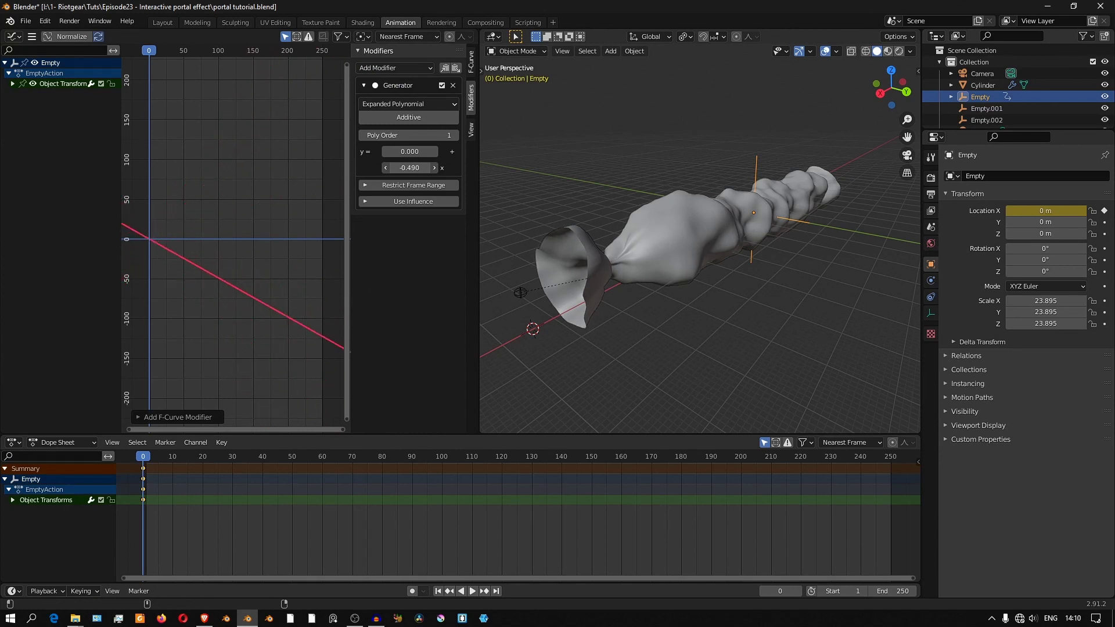
Step: Play the animation and set the generator slope to -5.610
{"action": "key", "text": "space"}
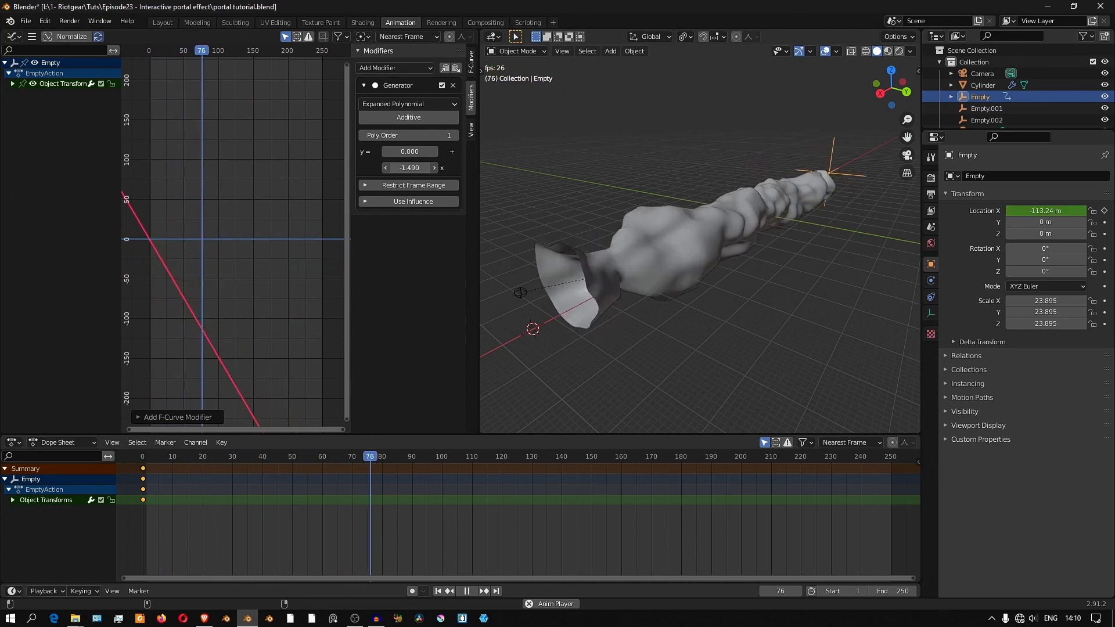
{"action": "left_click_drag", "start_coordinate": [409, 167], "coordinate": [406, 168]}
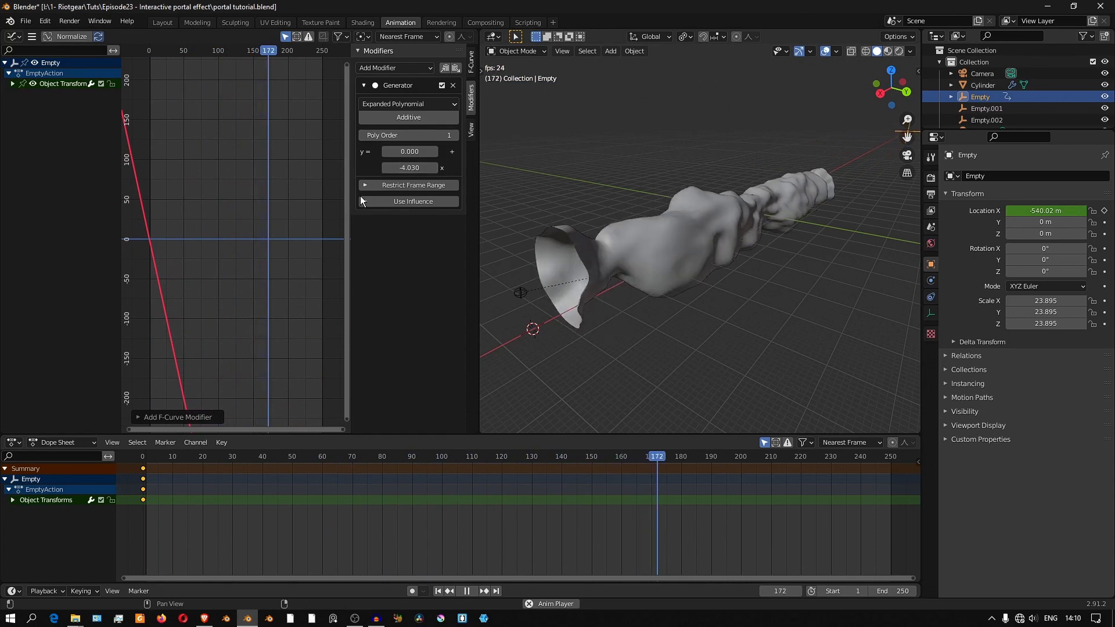
{"action": "left_click_drag", "start_coordinate": [409, 167], "coordinate": [383, 168]}
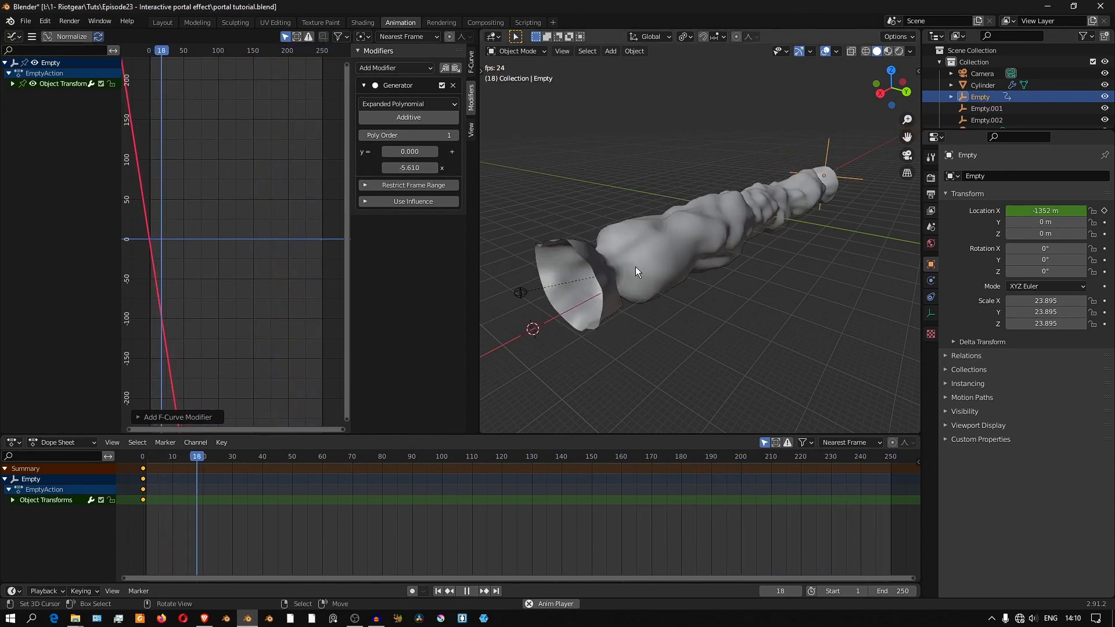
{"action": "middle_click_drag", "start_coordinate": [537, 326], "coordinate": [545, 304]}
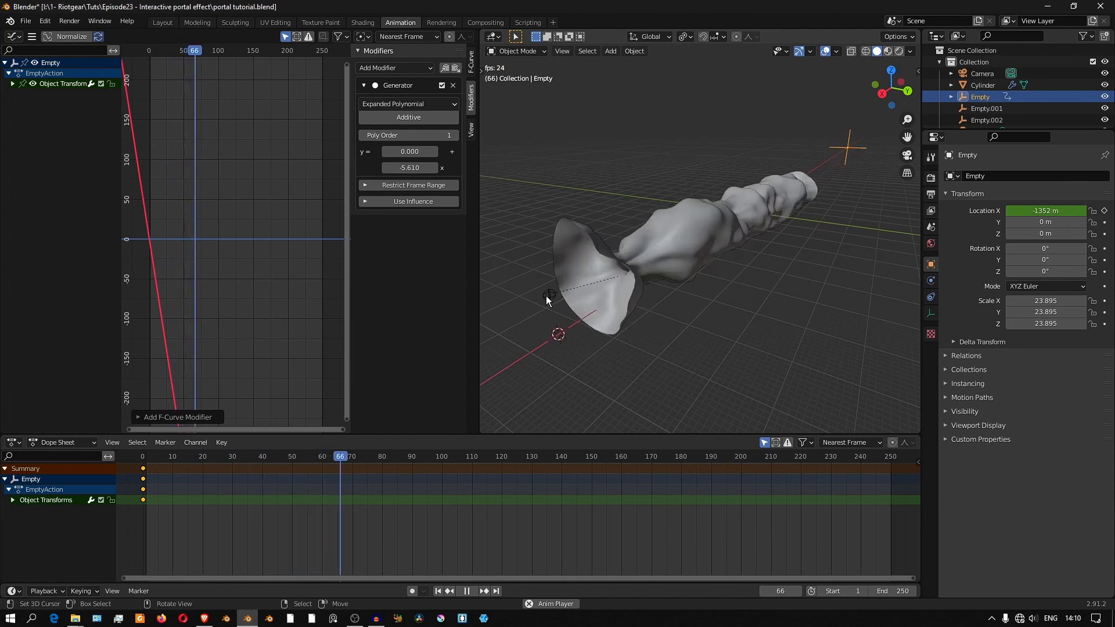
Step: Select Empty.002 and key its X, Y and Z location
{"action": "left_click", "coordinate": [546, 295]}
{"action": "middle_click_drag", "start_coordinate": [734, 361], "coordinate": [742, 353]}
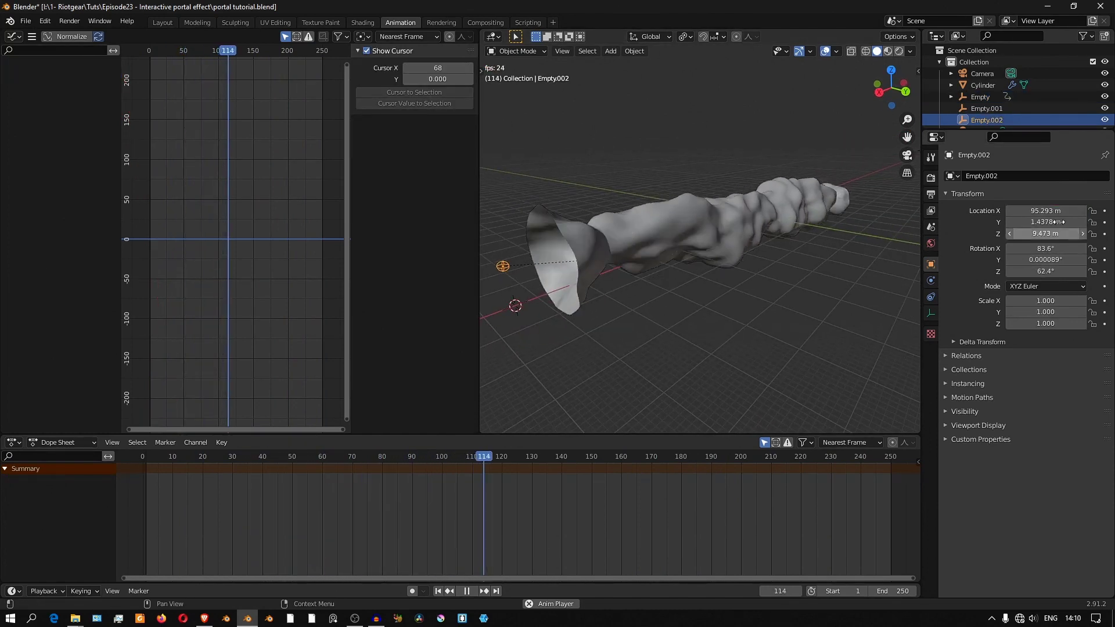
{"action": "left_click", "coordinate": [1104, 210]}
{"action": "left_click", "coordinate": [1104, 223]}
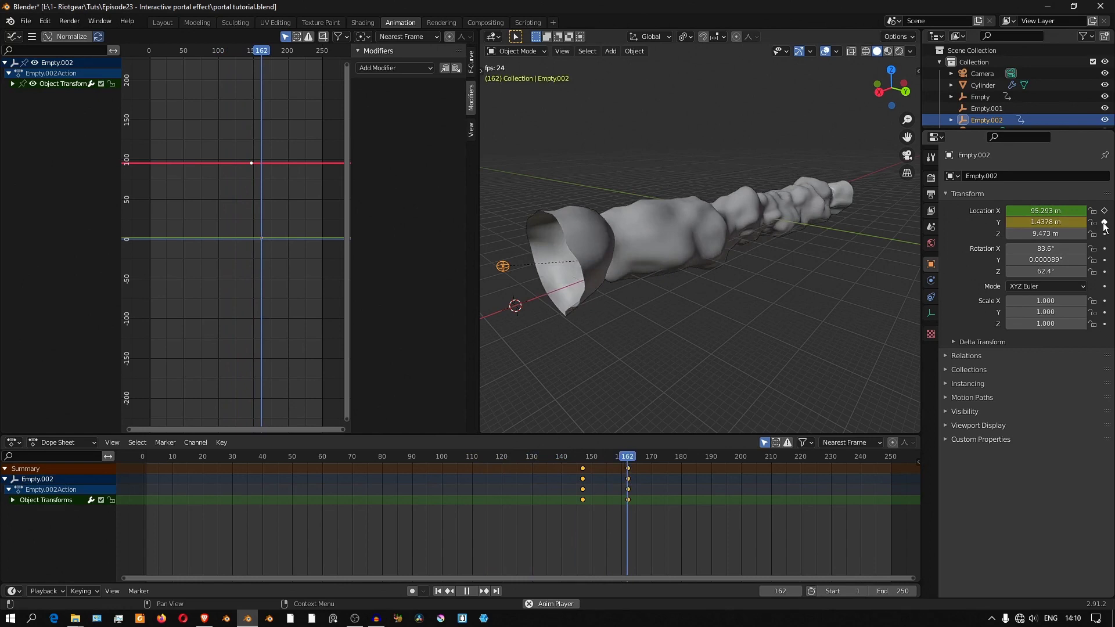
{"action": "left_click", "coordinate": [1104, 234]}
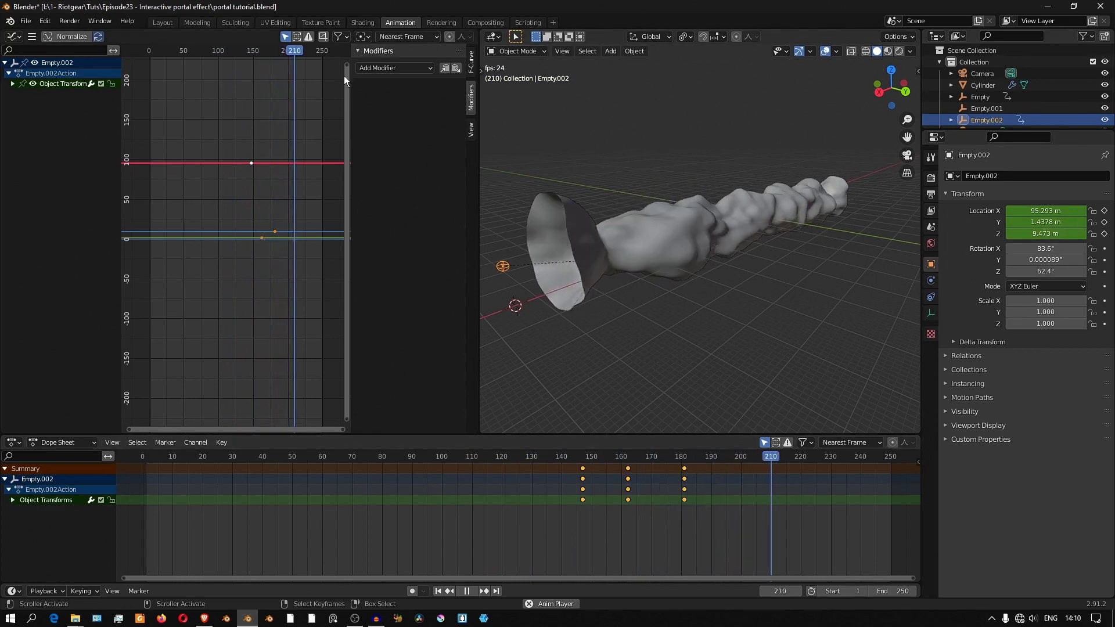
Step: Add a Noise modifier to the X location curve, strength 157.2 and scale 53.2
{"action": "left_click", "coordinate": [387, 68]}
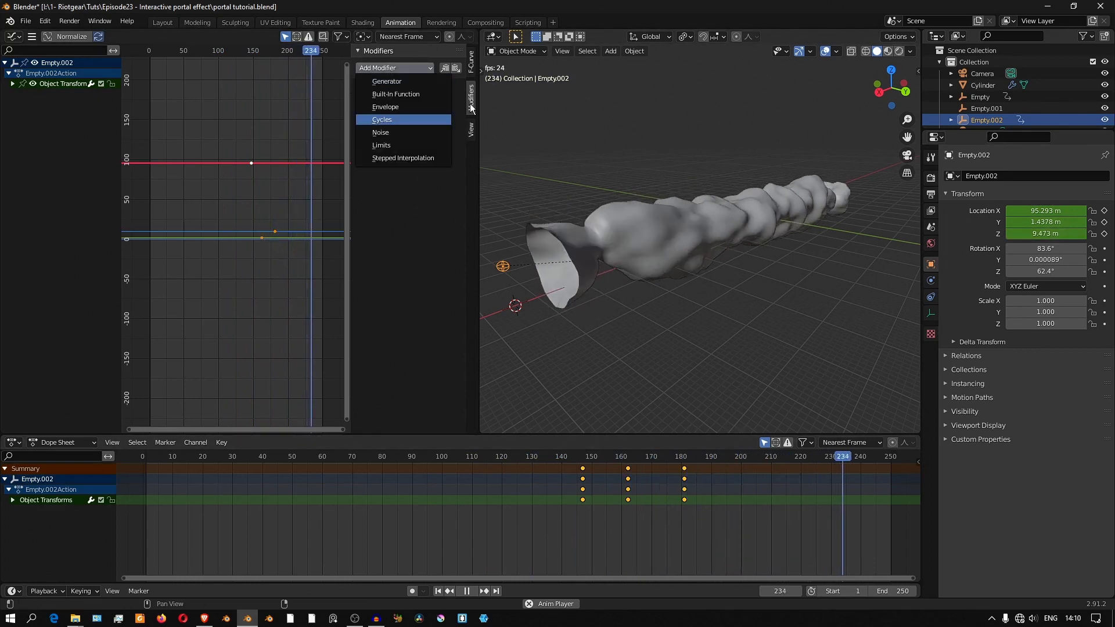
{"action": "left_click", "coordinate": [392, 132]}
{"action": "left_click", "coordinate": [395, 131]}
{"action": "type", "text": "16.6"}
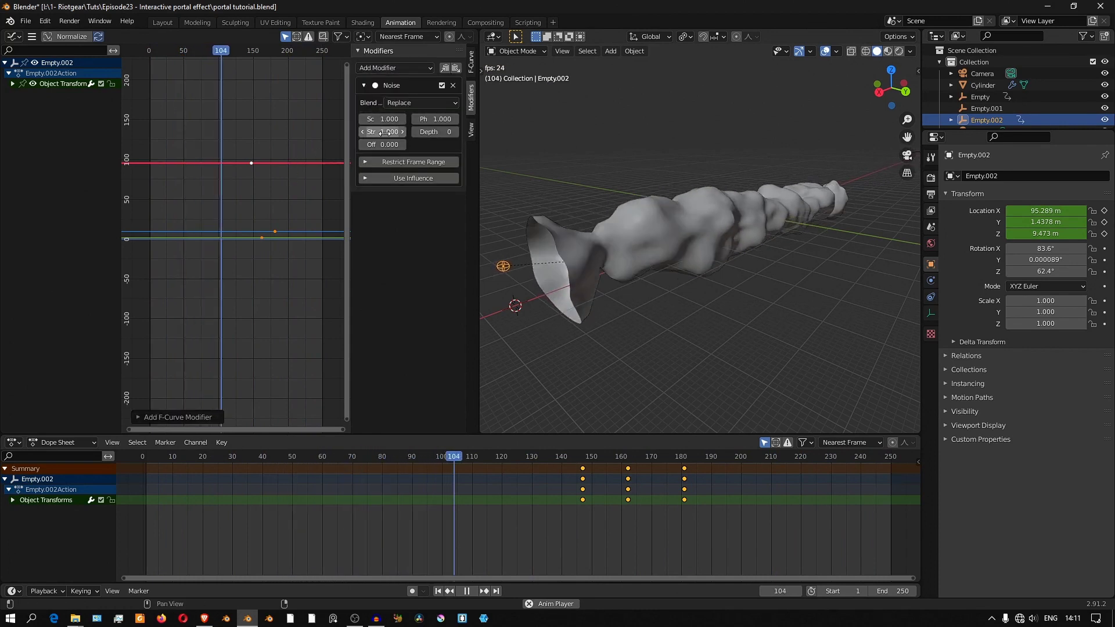
{"action": "key", "text": "Return"}
{"action": "left_click_drag", "start_coordinate": [383, 132], "coordinate": [406, 119]}
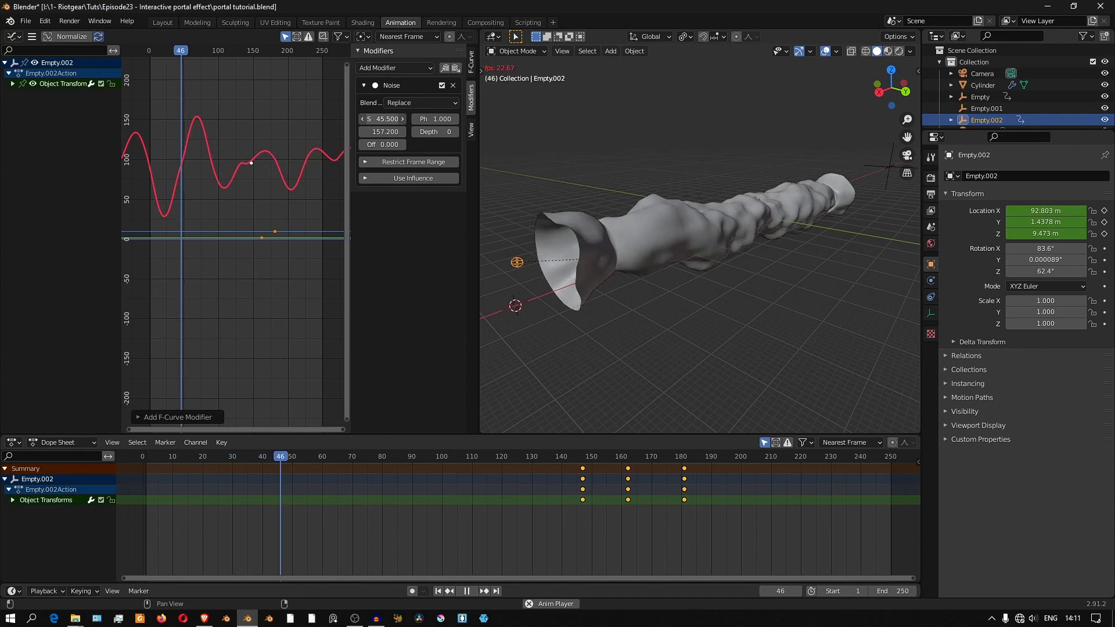
{"action": "left_click_drag", "start_coordinate": [387, 119], "coordinate": [395, 119]}
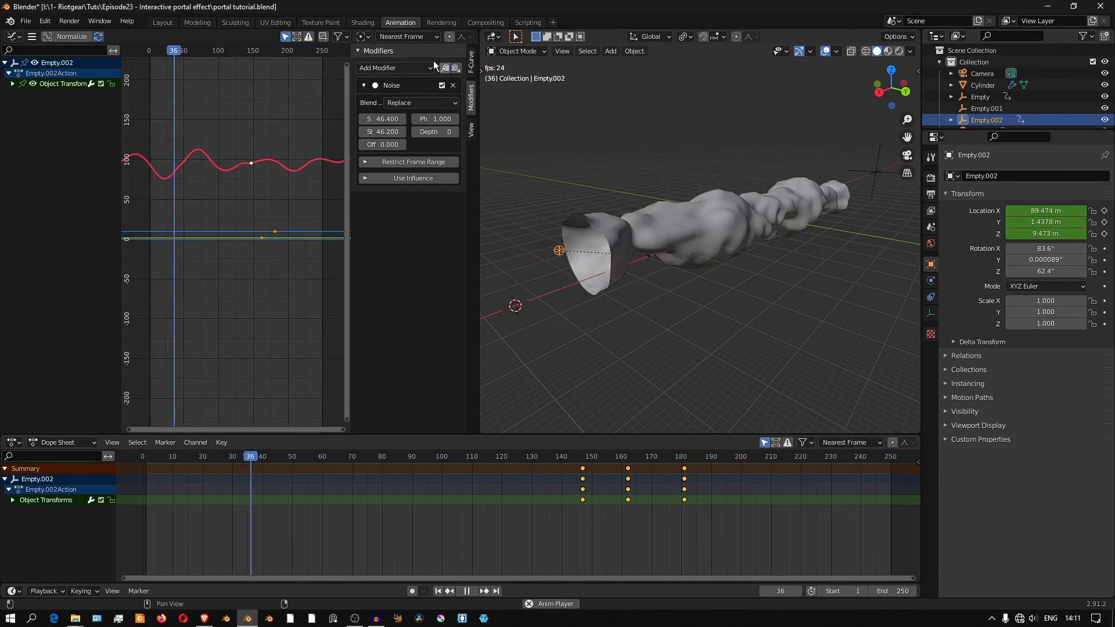
Step: Paste the noise onto Y and Z location with phases 120.6 and 69.9
{"action": "left_click", "coordinate": [13, 84]}
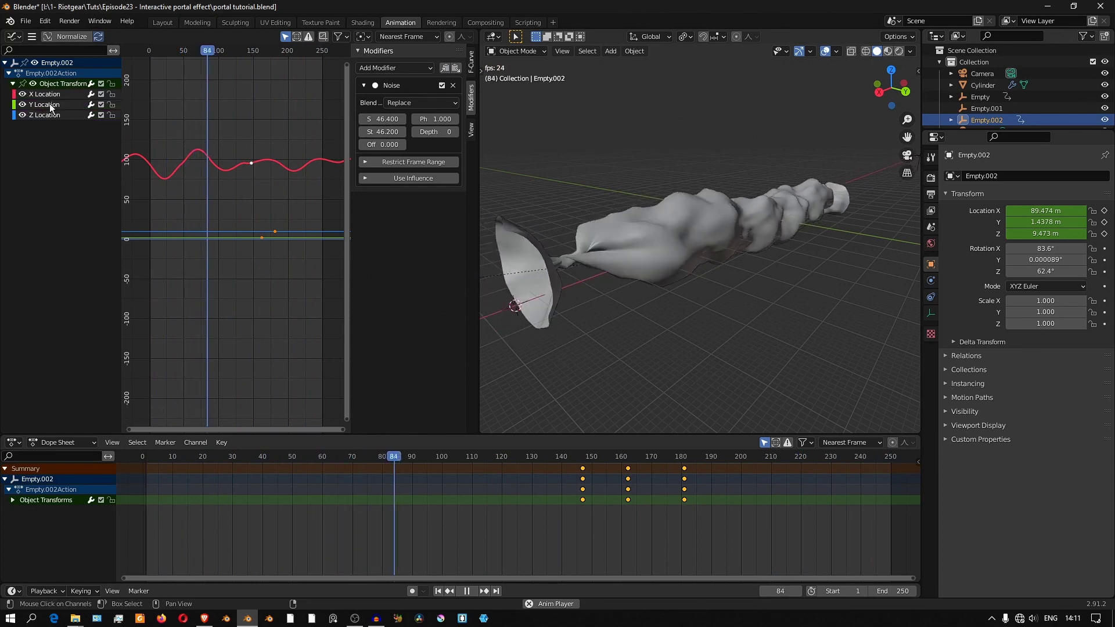
{"action": "left_click", "coordinate": [45, 103]}
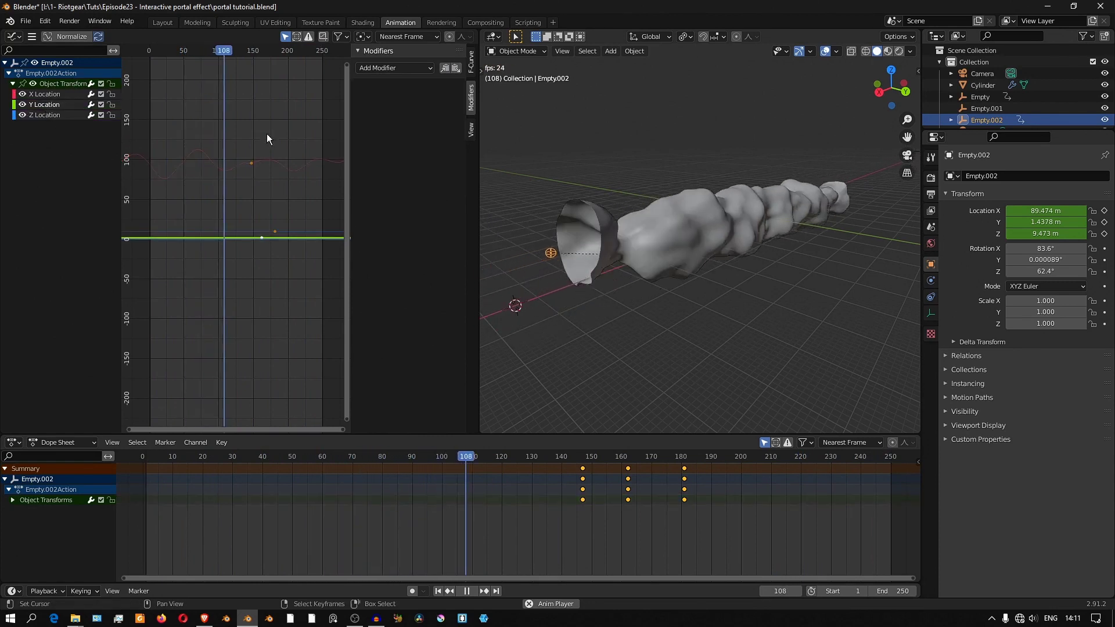
{"action": "left_click", "coordinate": [456, 68]}
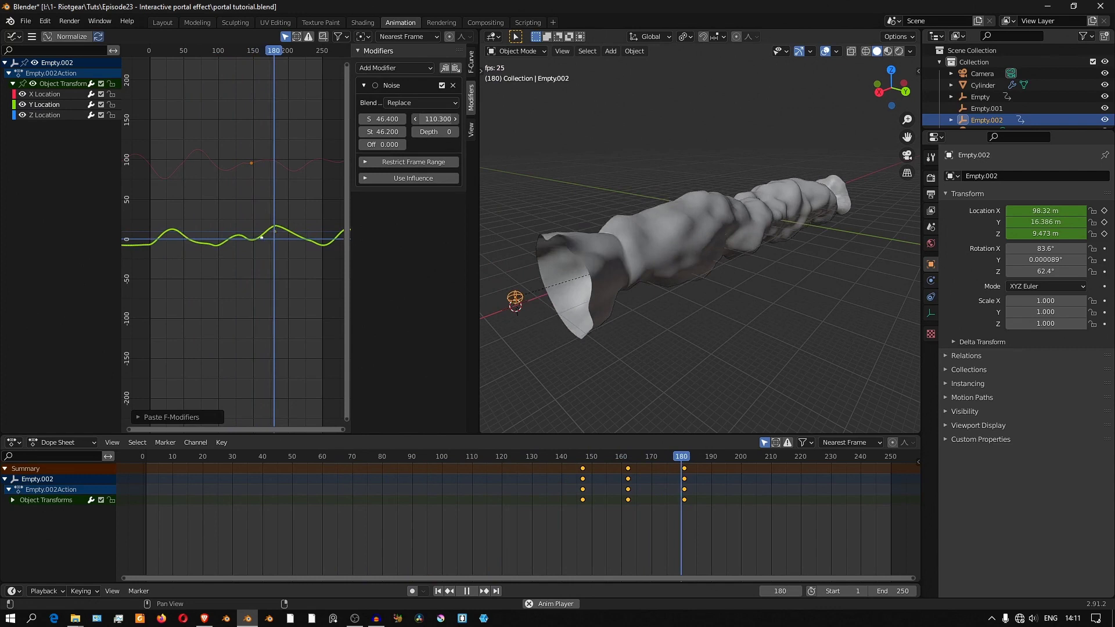
{"action": "left_click_drag", "start_coordinate": [435, 119], "coordinate": [459, 118]}
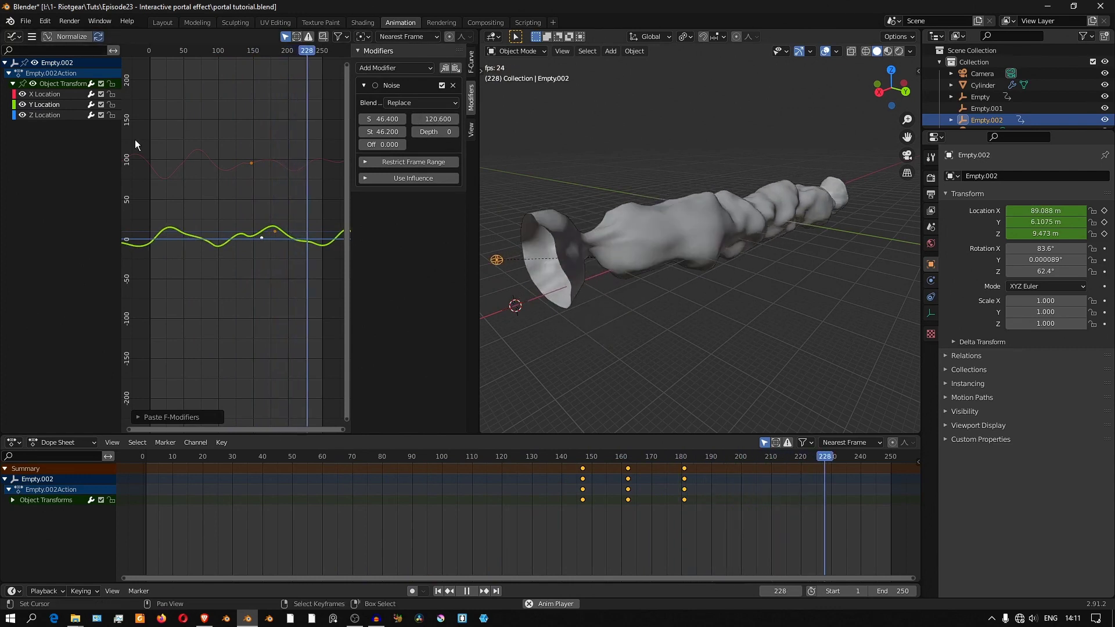
{"action": "left_click", "coordinate": [44, 115]}
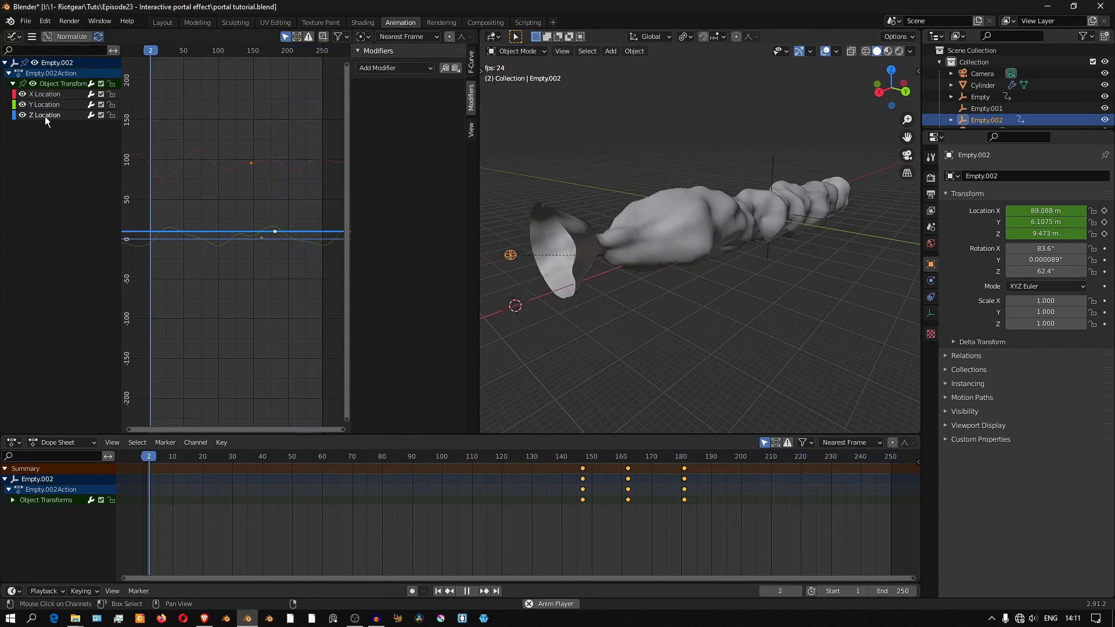
{"action": "left_click", "coordinate": [456, 68]}
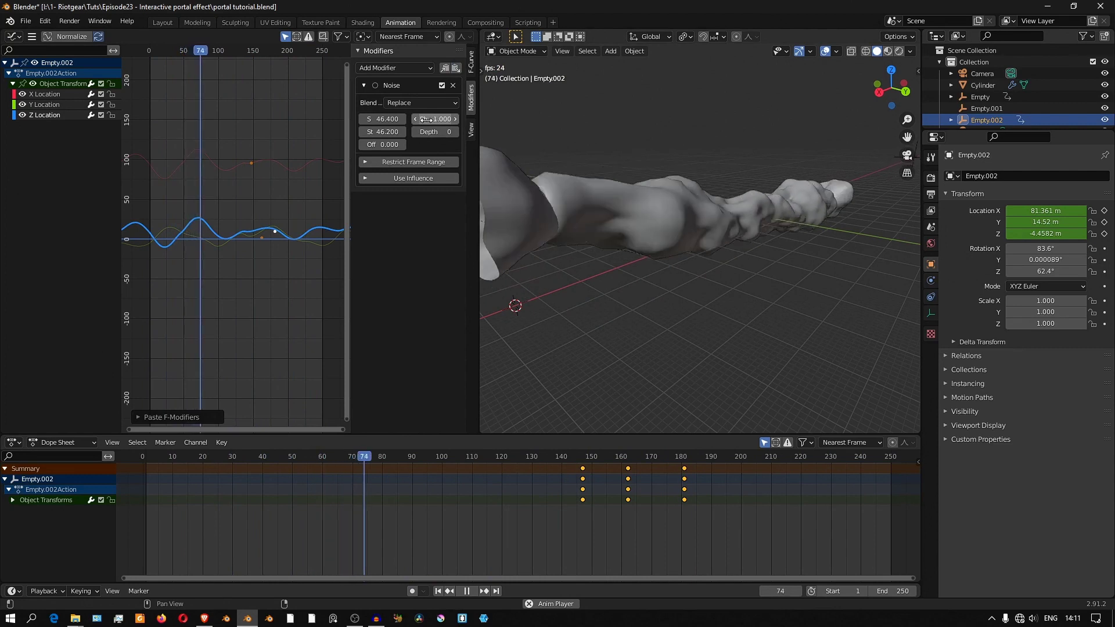
{"action": "left_click_drag", "start_coordinate": [426, 118], "coordinate": [621, 119]}
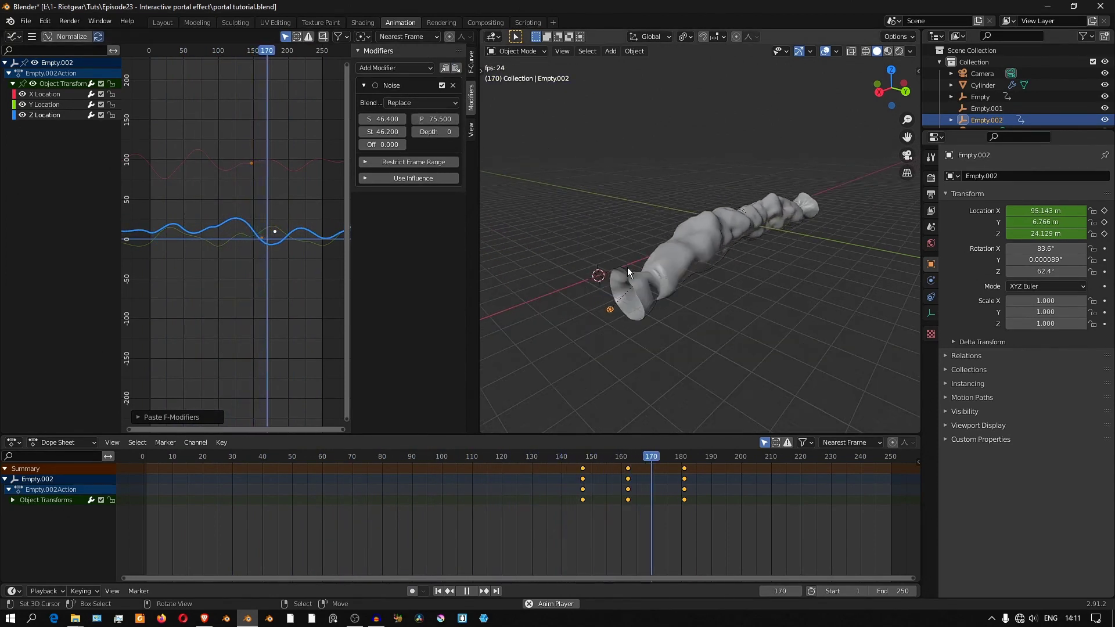
{"action": "middle_click_drag", "start_coordinate": [626, 271], "coordinate": [792, 281]}
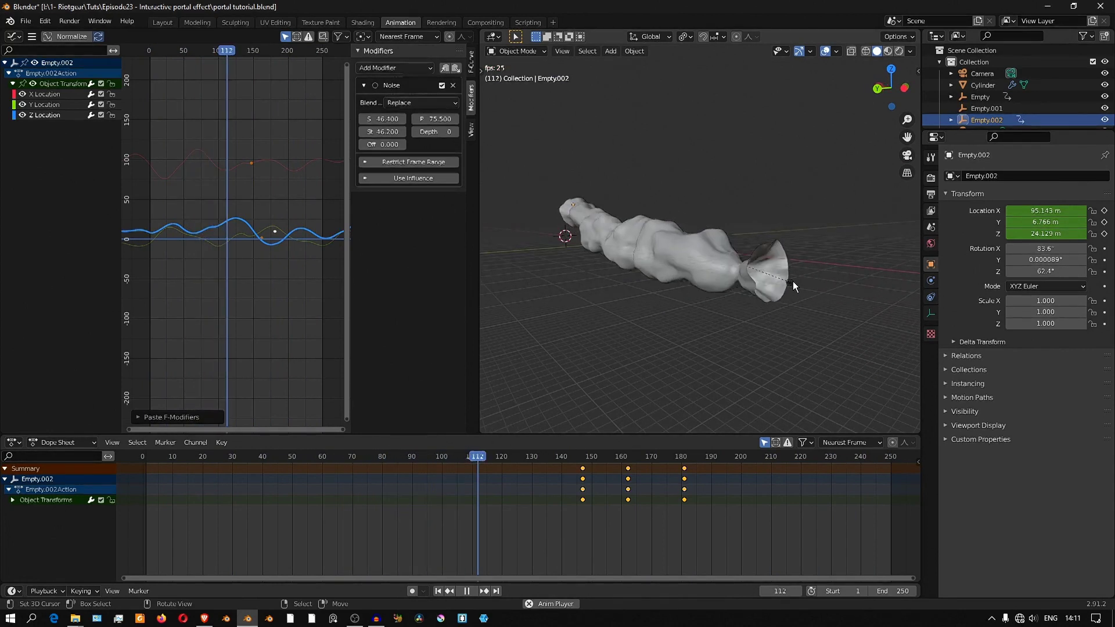
Step: Key Empty.001's location and paste the noise onto its X curve with phase 207.3
{"action": "left_click", "coordinate": [792, 281]}
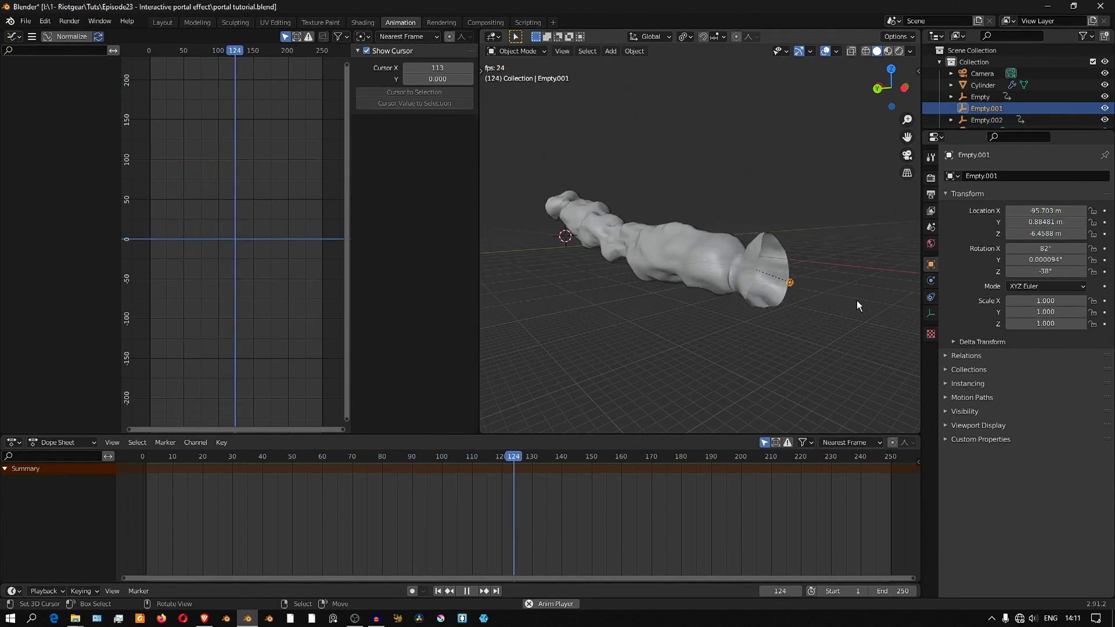
{"action": "left_click", "coordinate": [1104, 222]}
{"action": "left_click", "coordinate": [1104, 233]}
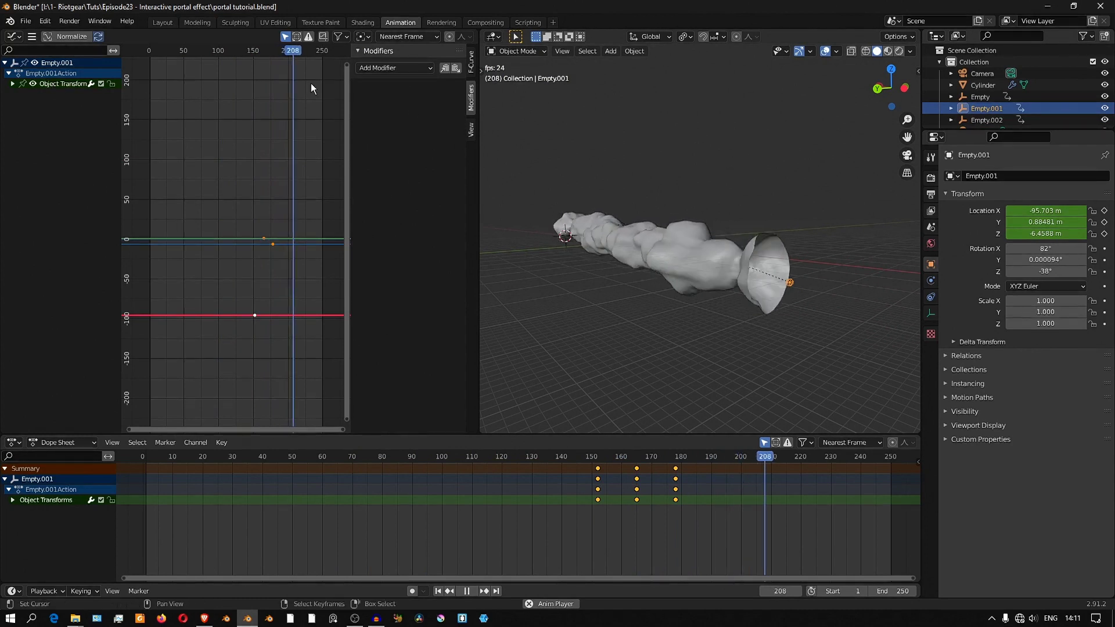
{"action": "left_click", "coordinate": [456, 68]}
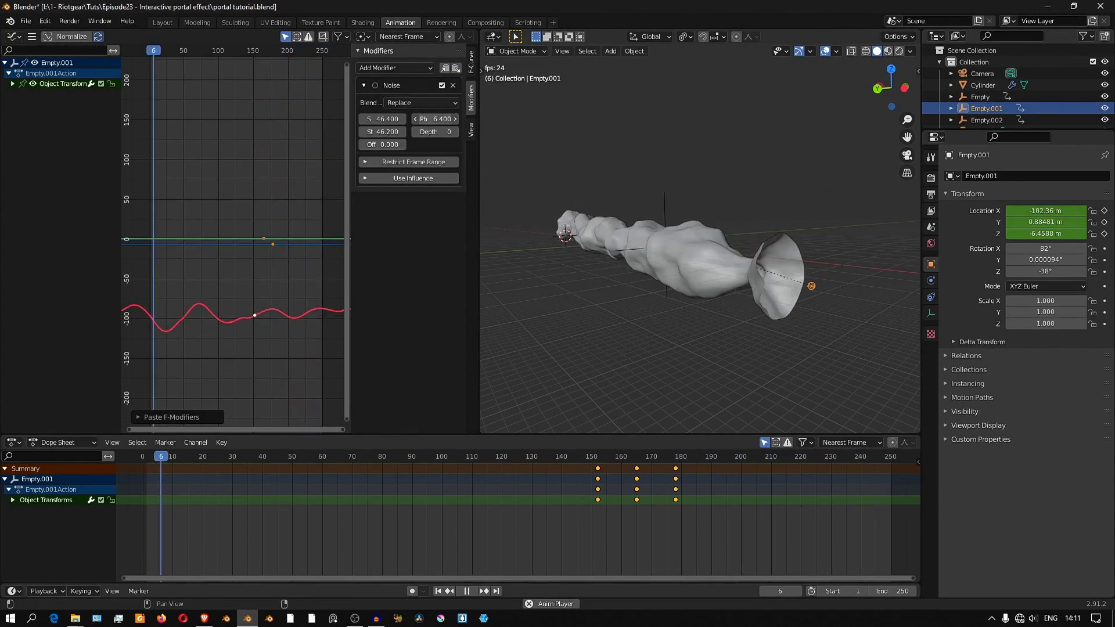
{"action": "left_click_drag", "start_coordinate": [435, 119], "coordinate": [464, 119]}
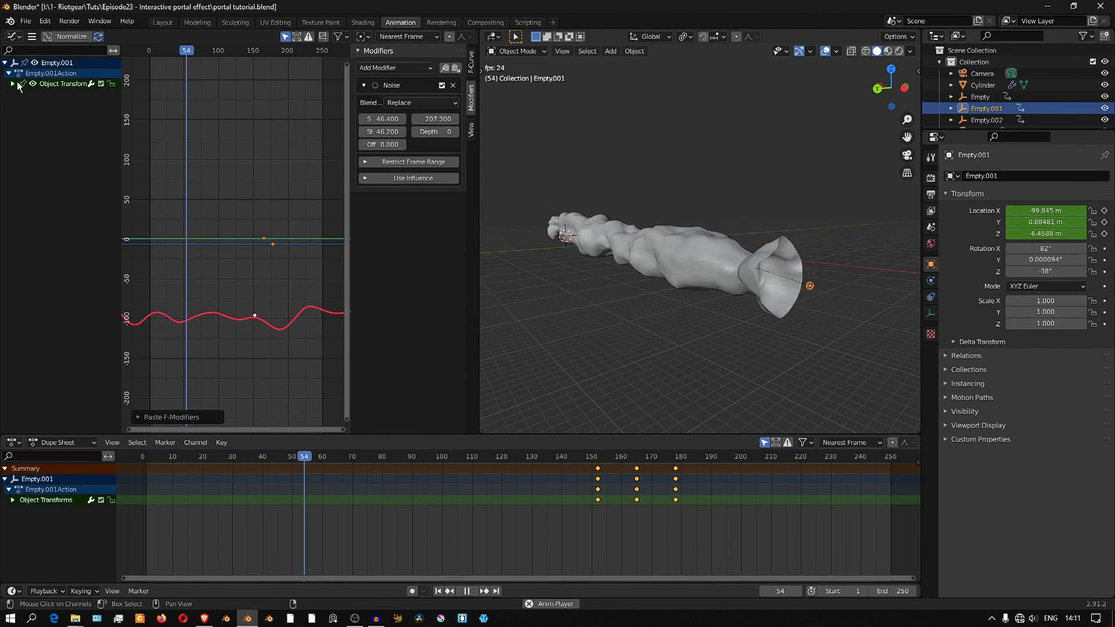
Step: Paste the noise onto Empty.001's Y and Z location with phases 402.6 and 99.1
{"action": "left_click", "coordinate": [13, 83]}
{"action": "left_click", "coordinate": [47, 104]}
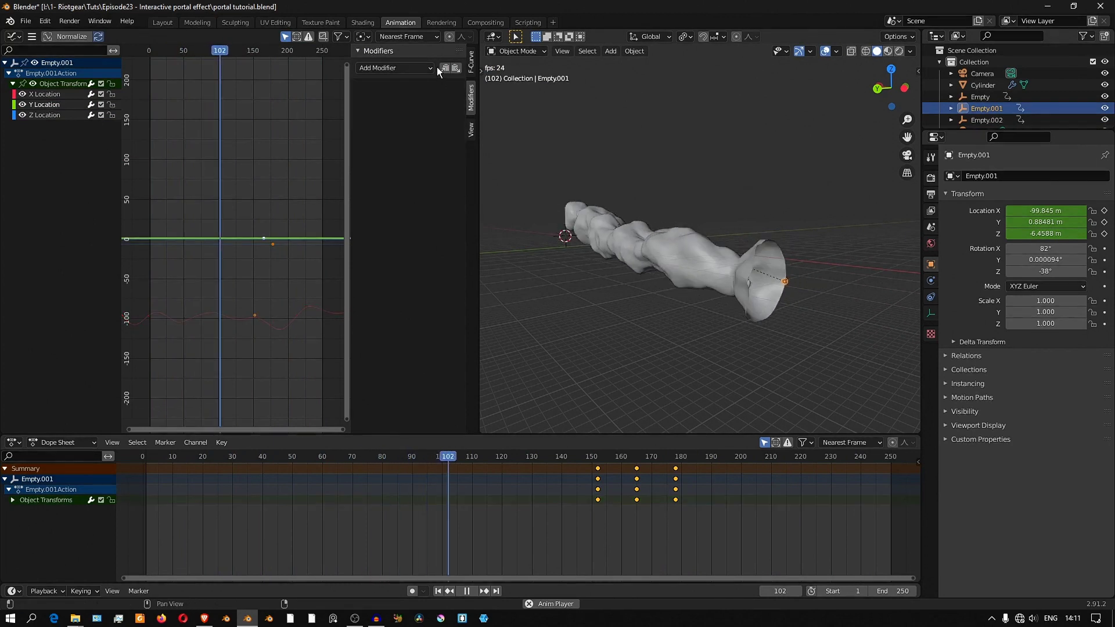
{"action": "left_click", "coordinate": [456, 68]}
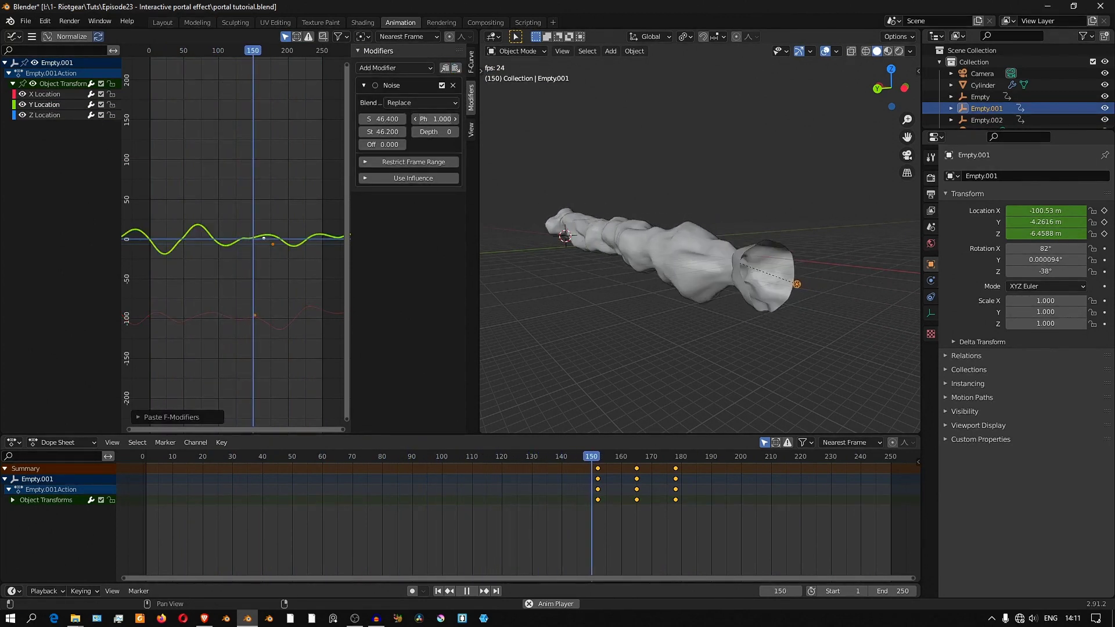
{"action": "left_click_drag", "start_coordinate": [436, 119], "coordinate": [464, 118]}
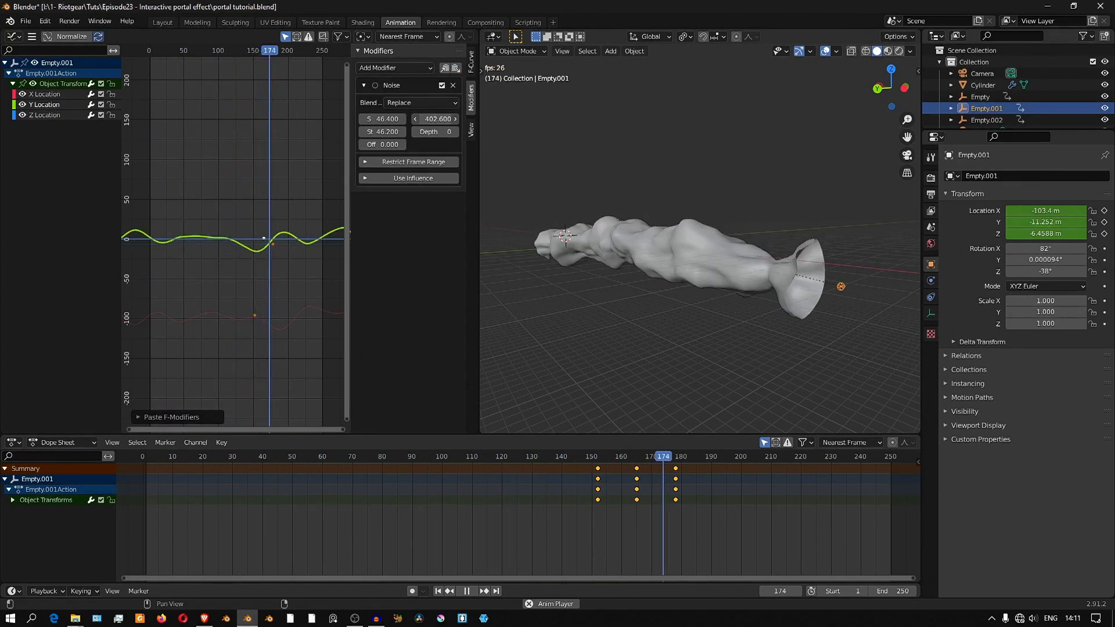
{"action": "left_click", "coordinate": [43, 116]}
{"action": "left_click", "coordinate": [456, 68]}
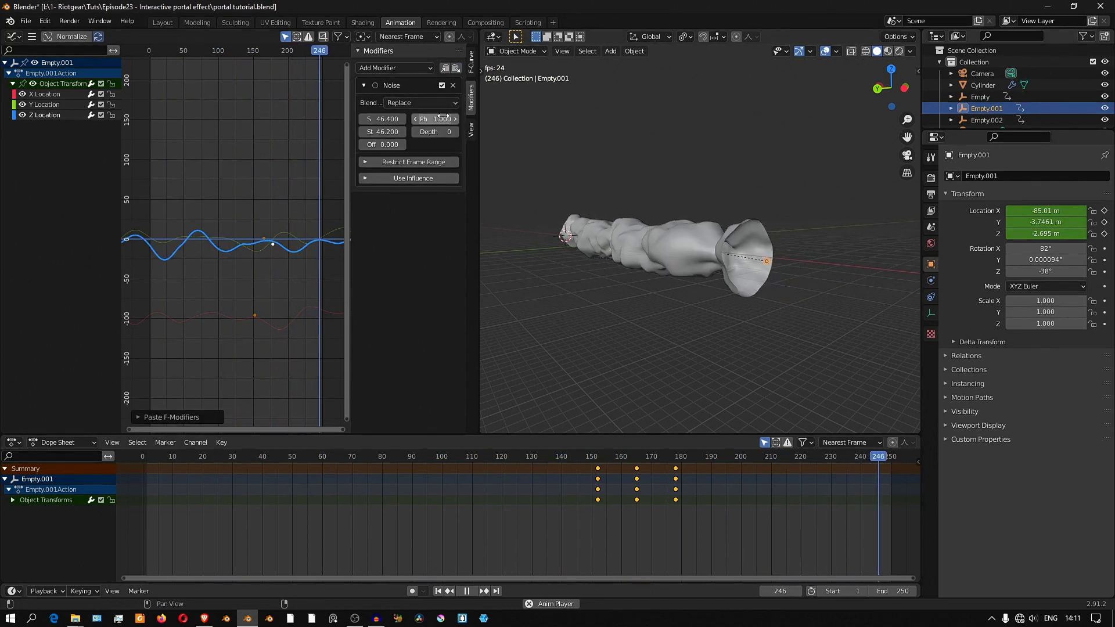
{"action": "left_click_drag", "start_coordinate": [442, 119], "coordinate": [459, 120]}
{"action": "middle_click_drag", "start_coordinate": [821, 268], "coordinate": [650, 245]}
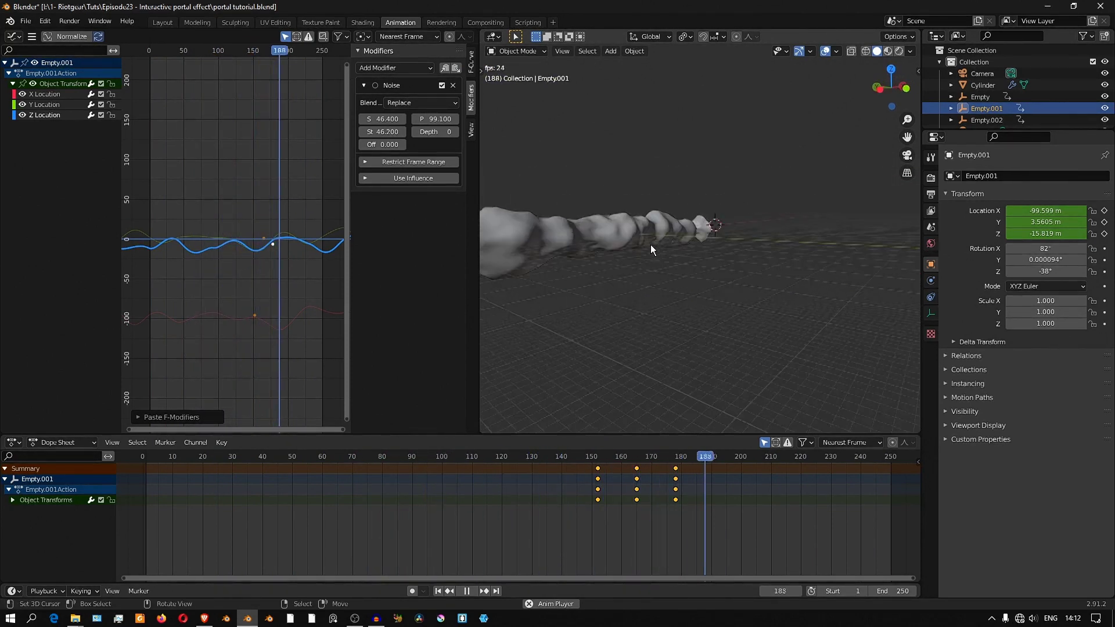
Step: Look through the scene camera, then switch to the other Blender project window
{"action": "key", "text": "KP_0"}
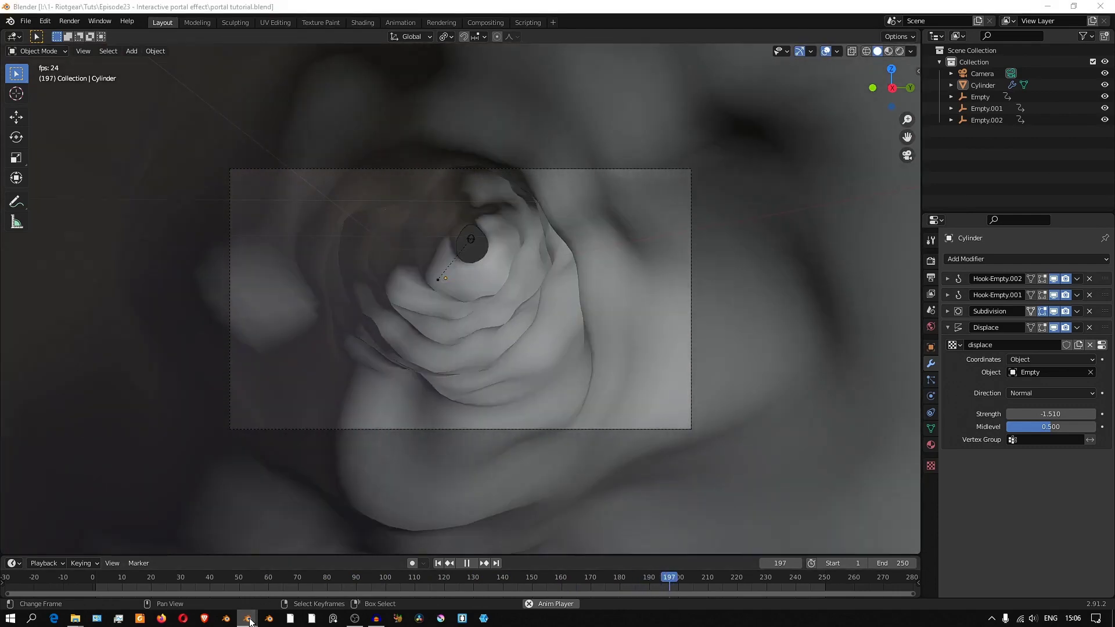
{"action": "mouse_move", "coordinate": [249, 621]}
{"action": "left_click", "coordinate": [283, 566]}
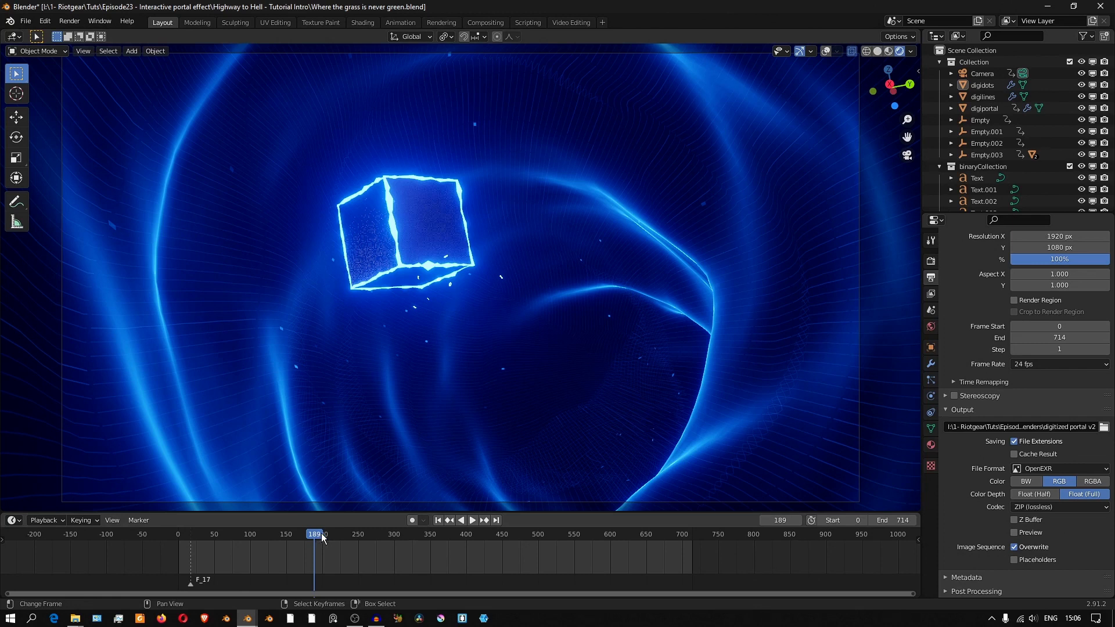
Step: Play and scrub the portal animation around frames 326–493, then return to portal tutorial.blend
{"action": "key", "text": "space"}
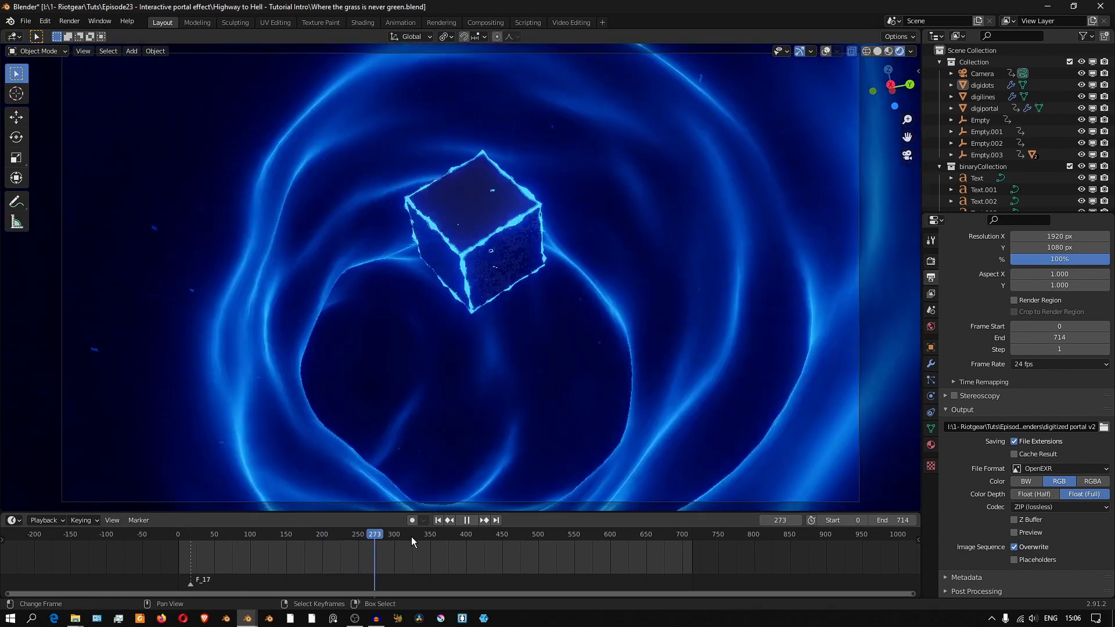
{"action": "left_click_drag", "start_coordinate": [411, 536], "coordinate": [514, 535]}
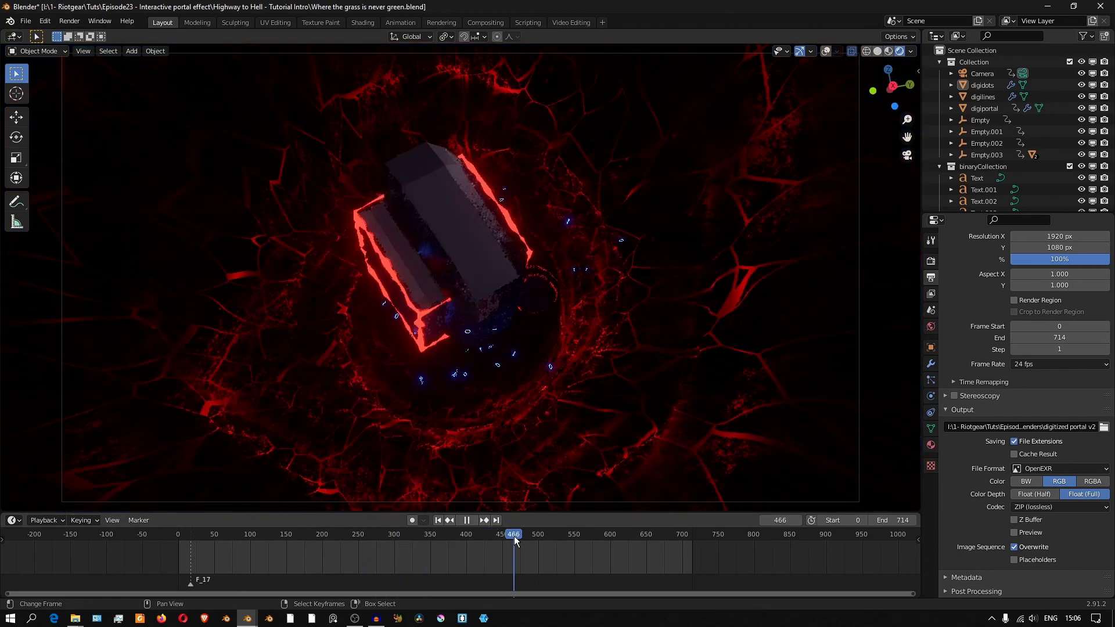
{"action": "key", "text": "space"}
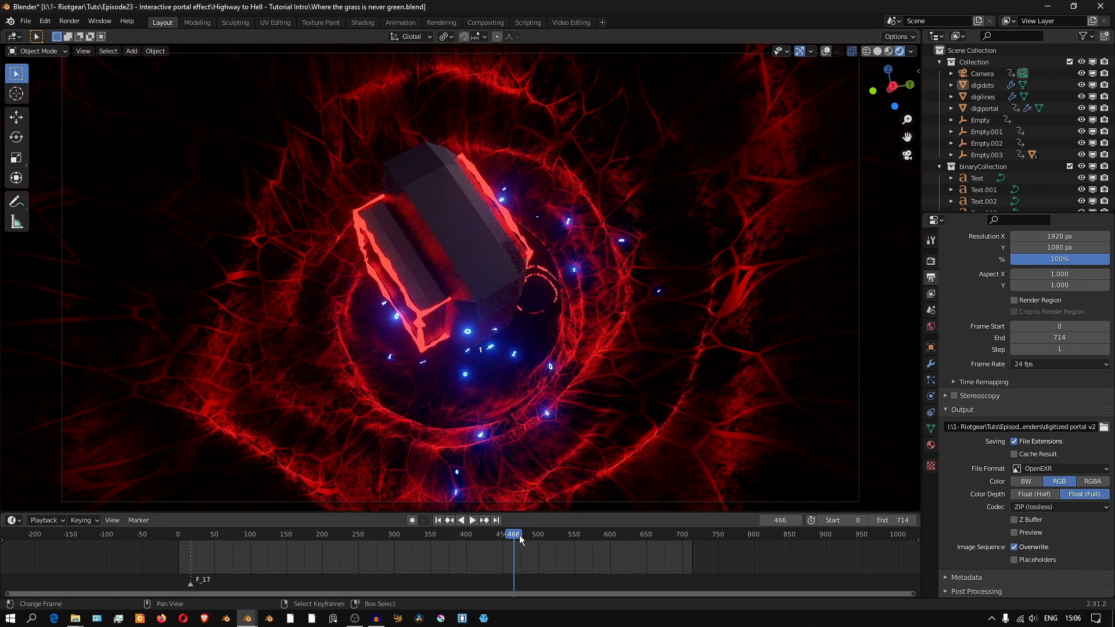
{"action": "key", "text": "space"}
{"action": "key", "text": "space"}
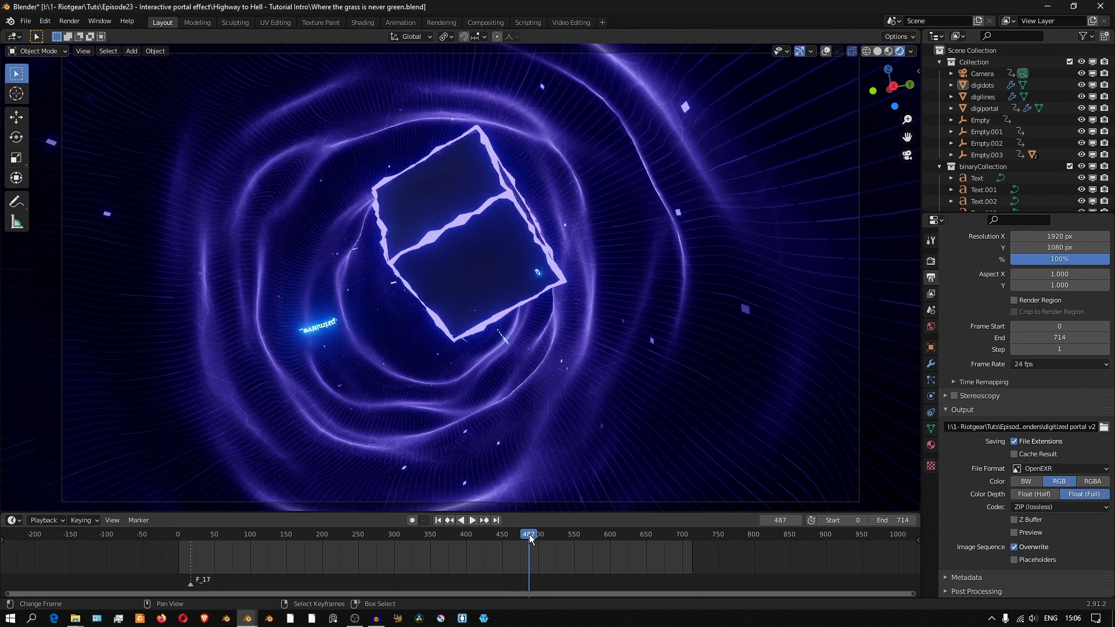
{"action": "left_click_drag", "start_coordinate": [529, 539], "coordinate": [534, 538]}
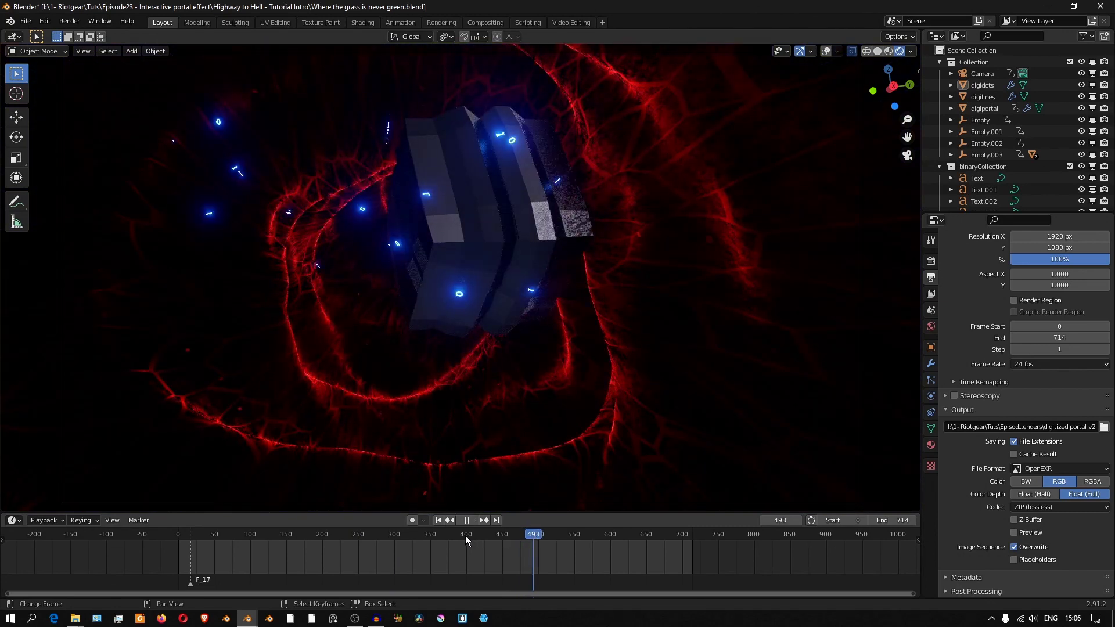
{"action": "left_click_drag", "start_coordinate": [466, 539], "coordinate": [409, 537]}
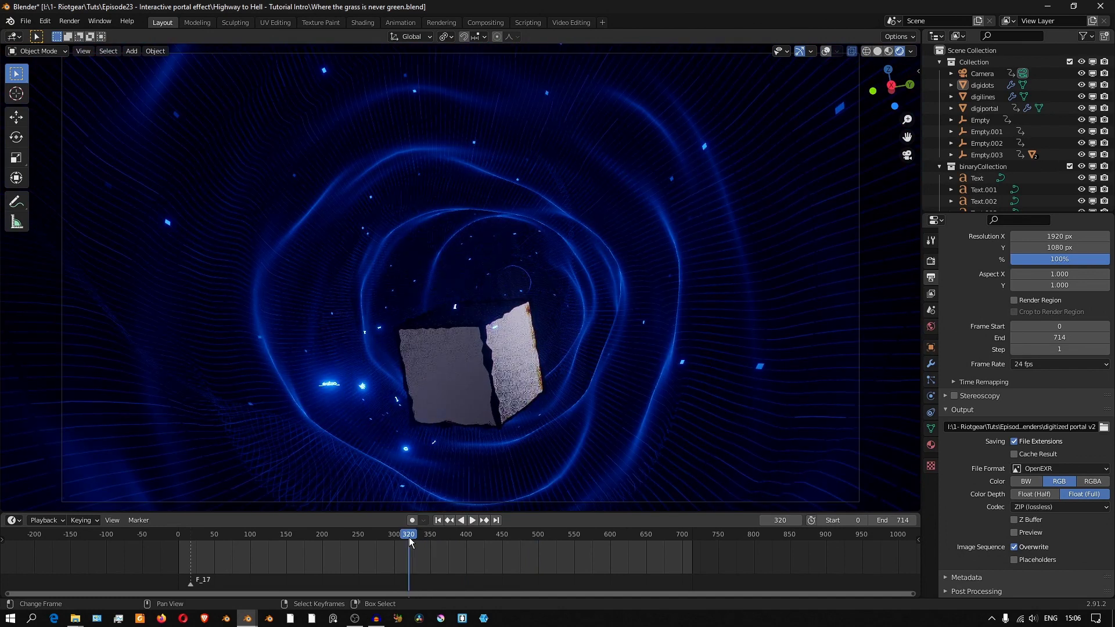
{"action": "left_click", "coordinate": [247, 618]}
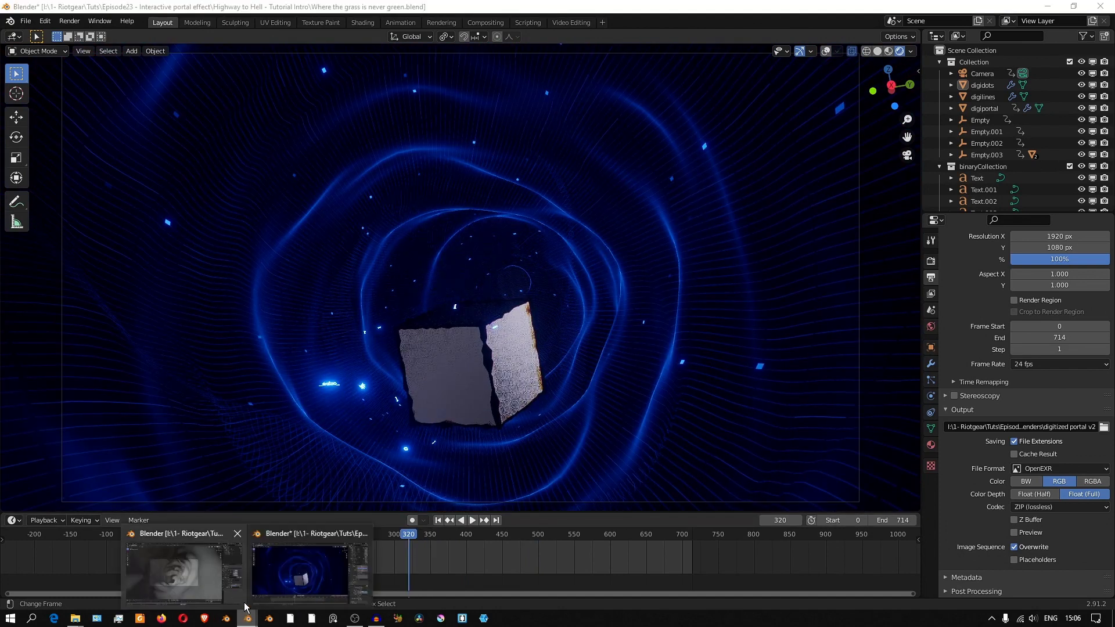
{"action": "left_click", "coordinate": [193, 573]}
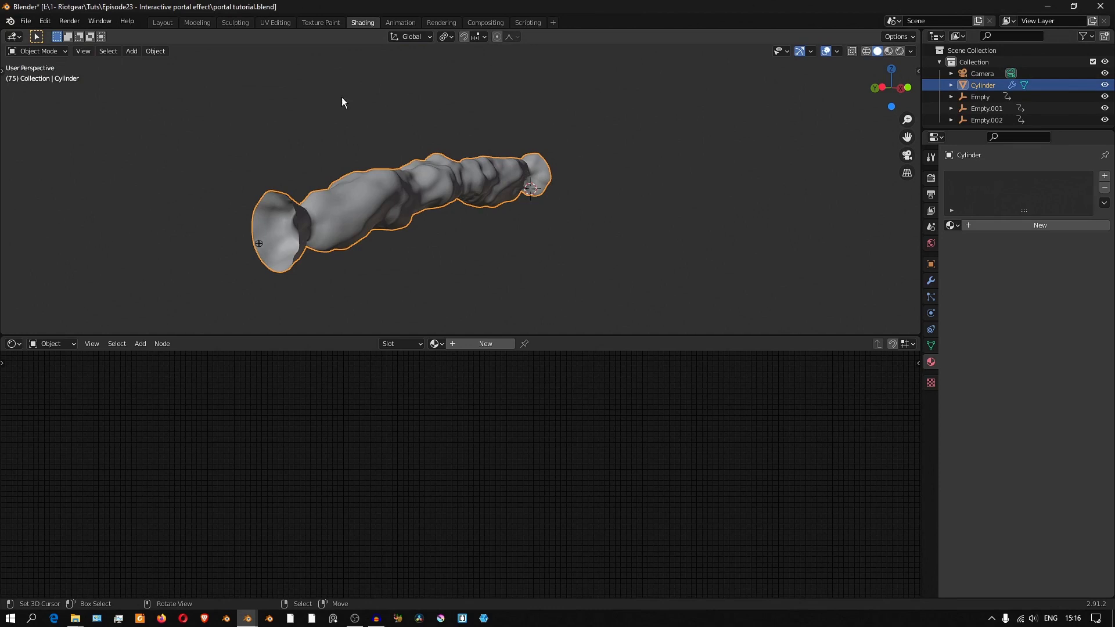
Step: View the tunnel end-on, start playback and switch the viewport to Rendered shading
{"action": "middle_click_drag", "start_coordinate": [466, 200], "coordinate": [406, 194]}
{"action": "mouse_move", "coordinate": [465, 155]}
{"action": "middle_mouse_down"}
{"action": "mouse_move", "coordinate": [486, 188]}
{"action": "mouse_move", "coordinate": [459, 183]}
{"action": "mouse_move", "coordinate": [472, 167]}
{"action": "middle_mouse_up"}
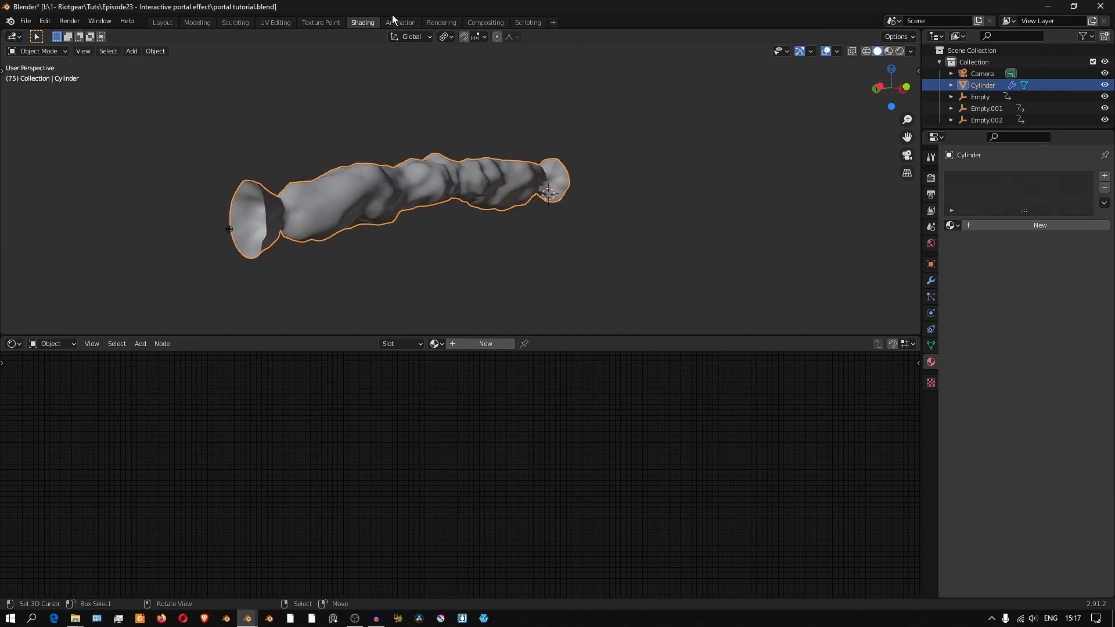
{"action": "key", "text": "space"}
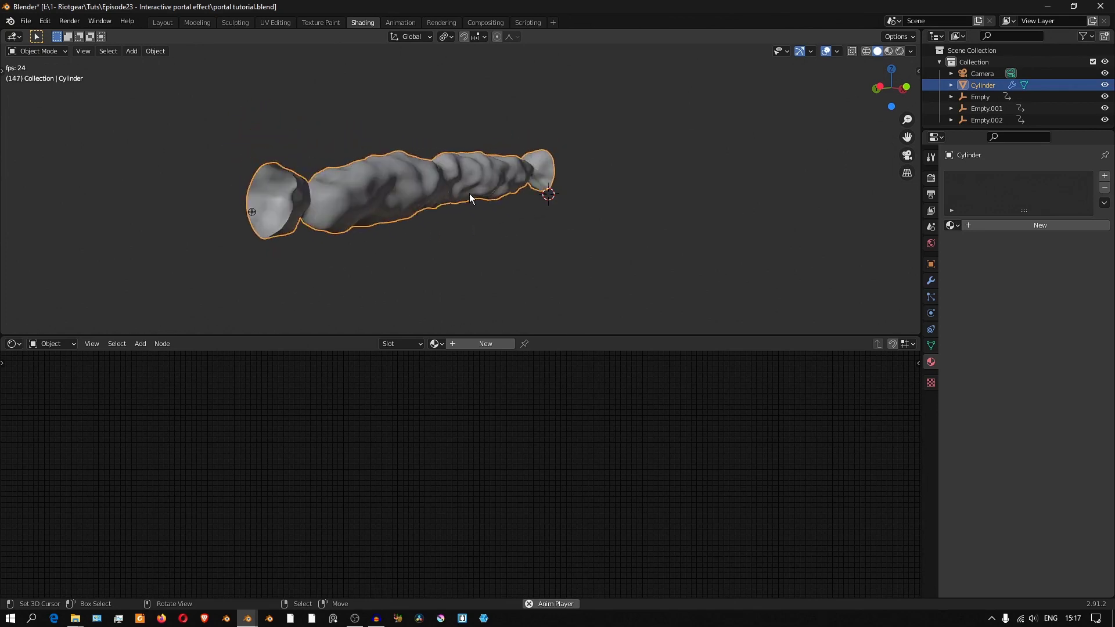
{"action": "mouse_move", "coordinate": [449, 213]}
{"action": "middle_mouse_down"}
{"action": "mouse_move", "coordinate": [527, 256]}
{"action": "mouse_move", "coordinate": [521, 234]}
{"action": "middle_mouse_up"}
{"action": "left_click", "coordinate": [899, 51]}
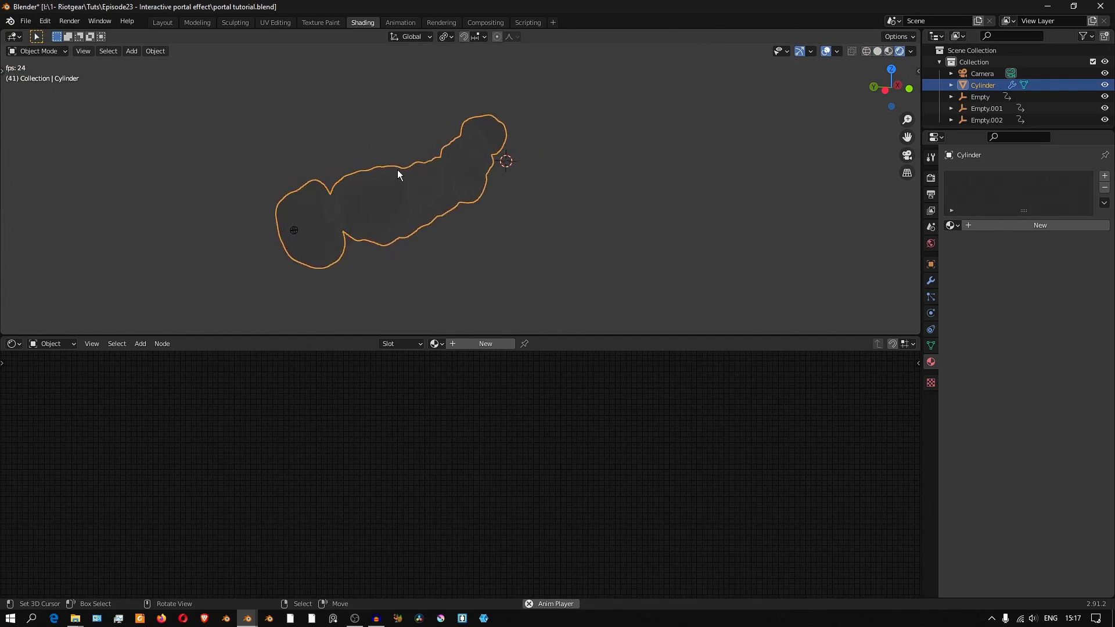
Step: Create a new material and insert a Mix Shader after its Principled BSDF
{"action": "left_click", "coordinate": [482, 344]}
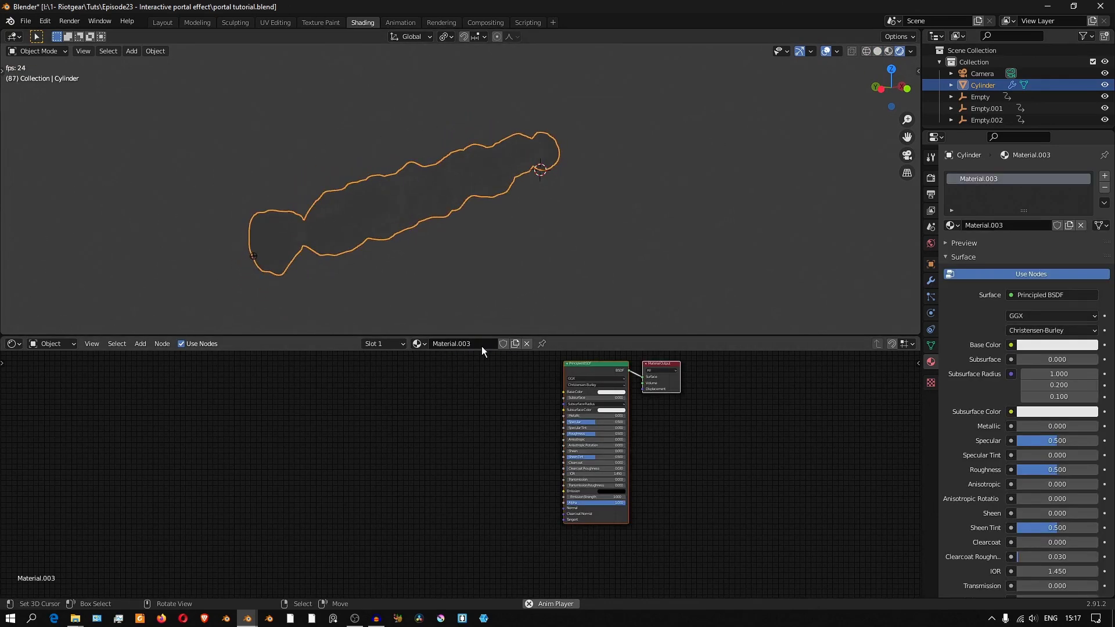
{"action": "left_click_drag", "start_coordinate": [589, 371], "coordinate": [303, 373]}
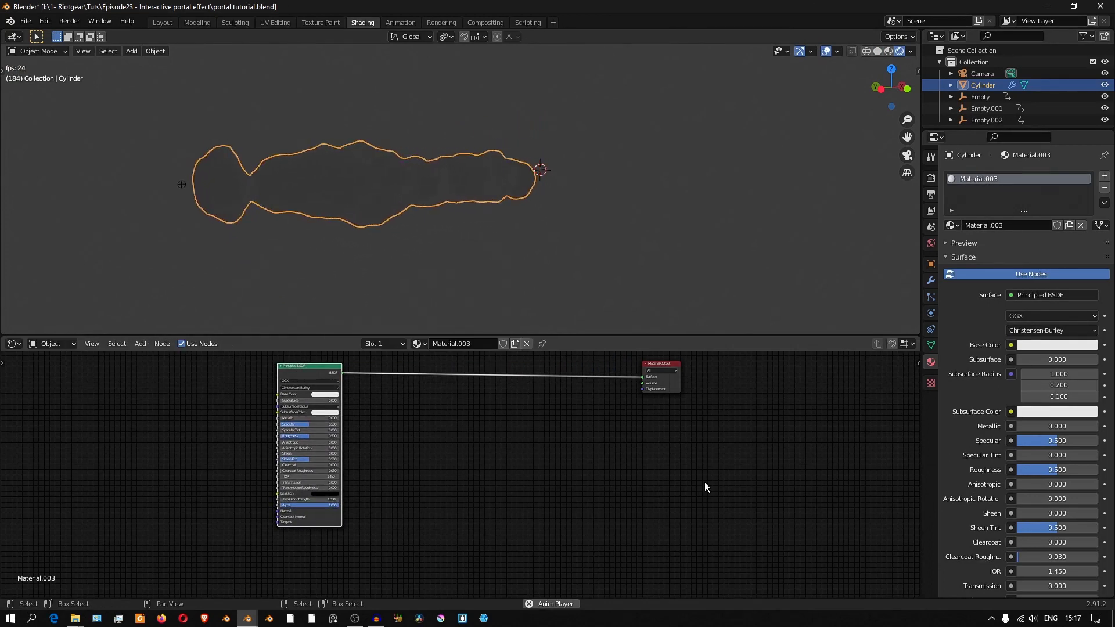
{"action": "key", "text": "shift+a"}
{"action": "mouse_move", "coordinate": [583, 464]}
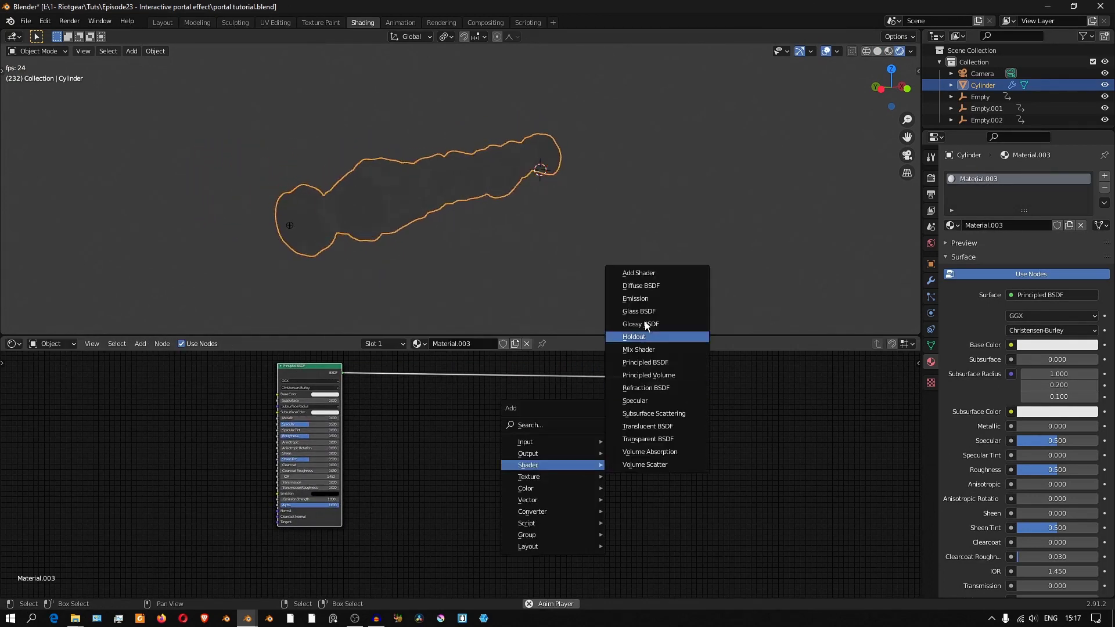
{"action": "left_click", "coordinate": [639, 350]}
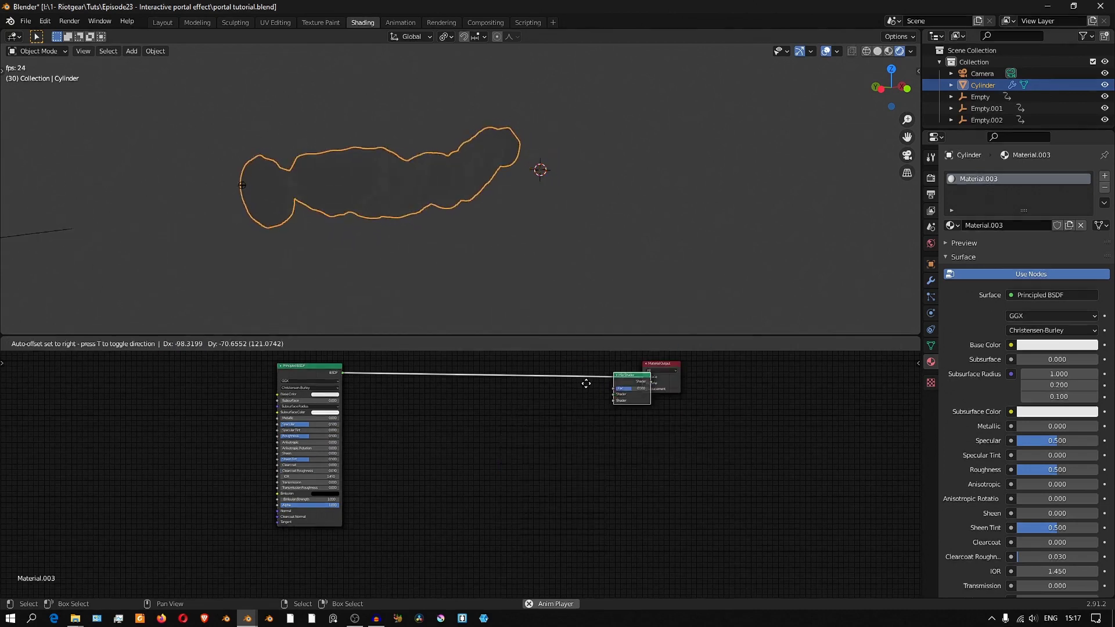
{"action": "left_click", "coordinate": [559, 370]}
Step: Add an Emission shader wired to the Mix Shader's second input and tidy the nodes
{"action": "key", "text": "shift+a"}
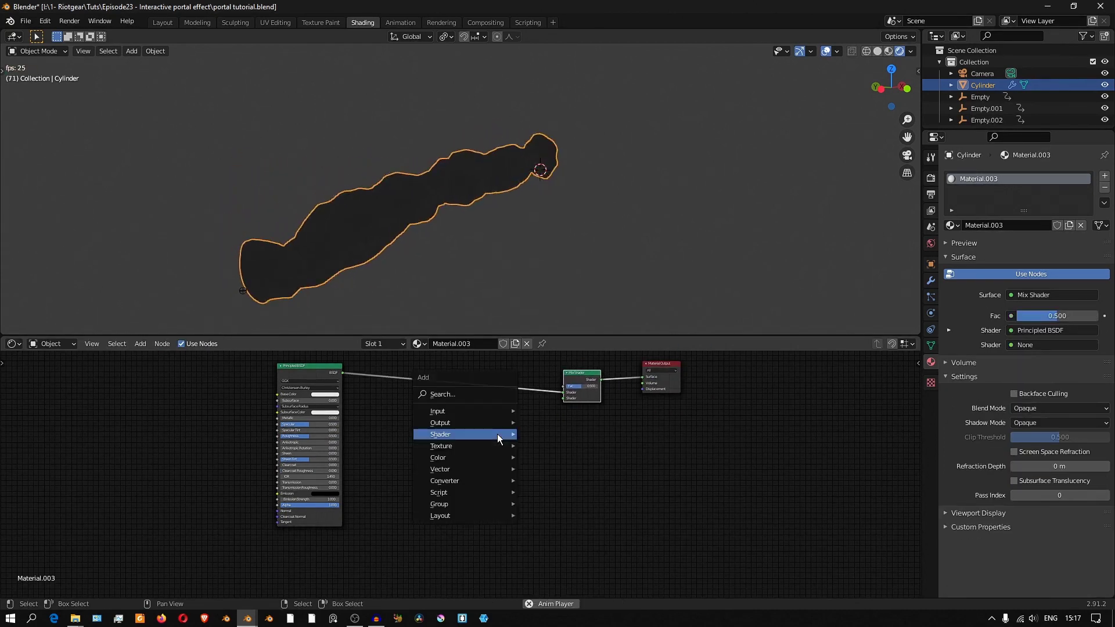
{"action": "mouse_move", "coordinate": [490, 434]}
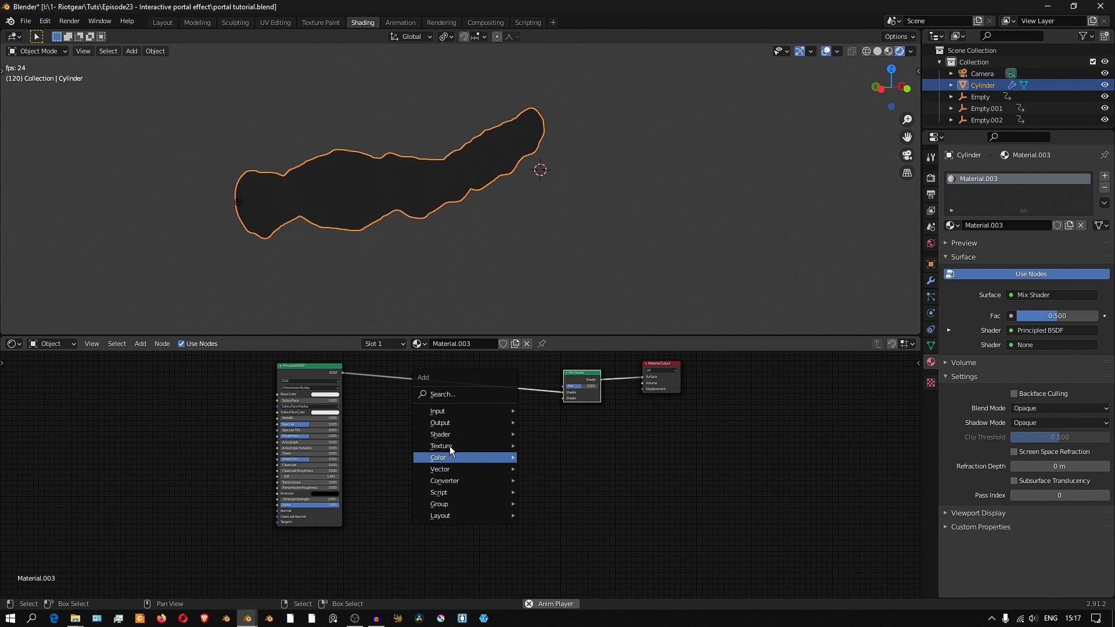
{"action": "mouse_move", "coordinate": [448, 438]}
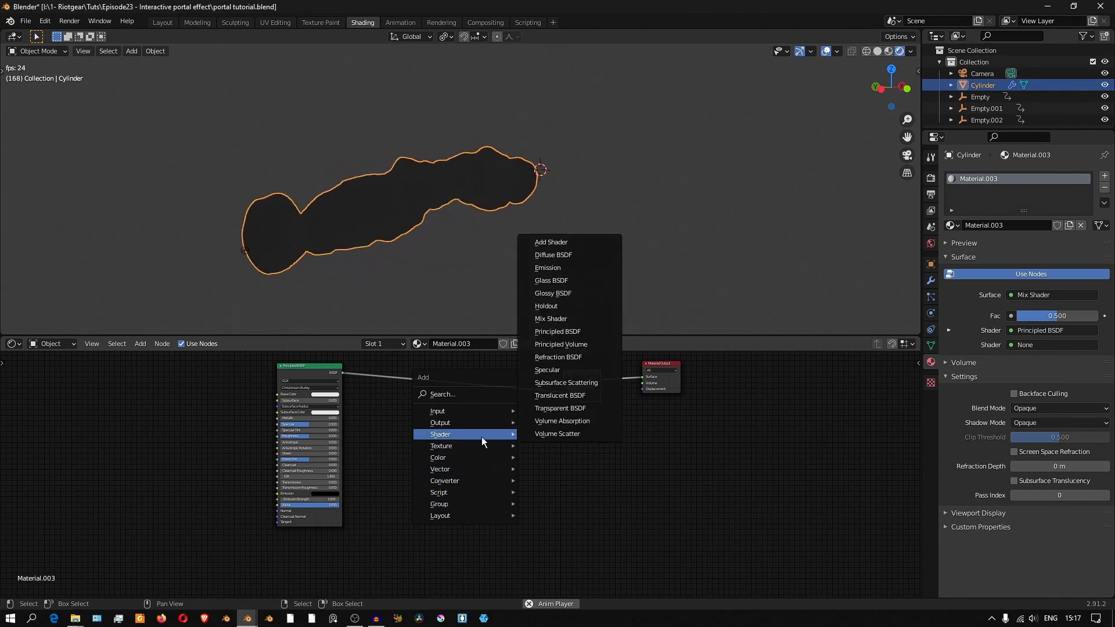
{"action": "left_click", "coordinate": [542, 267]}
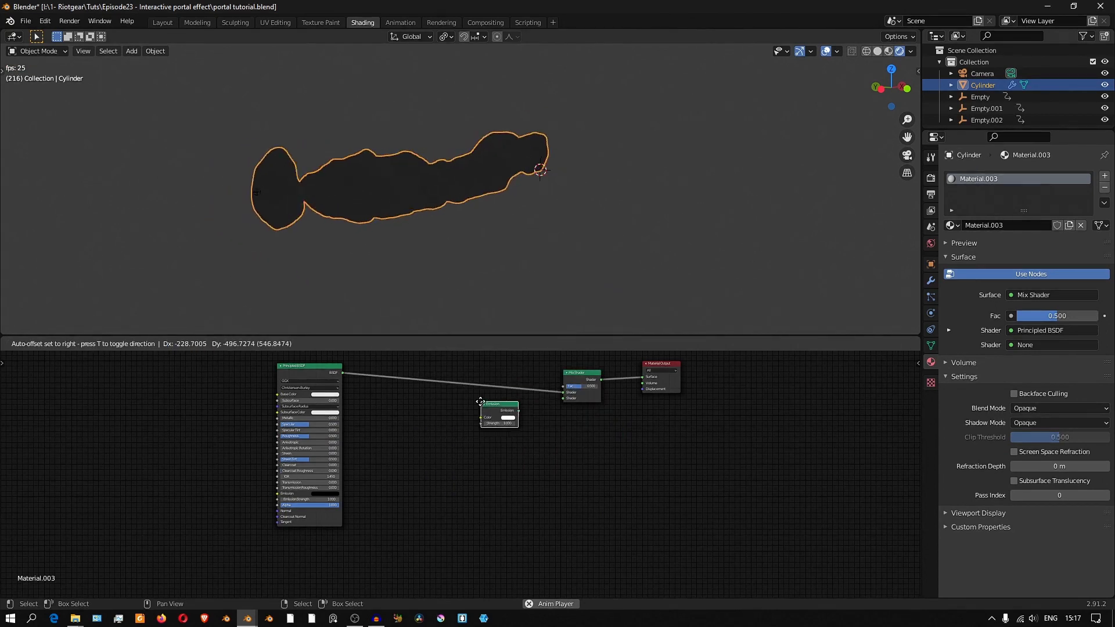
{"action": "left_click", "coordinate": [537, 417]}
{"action": "left_click_drag", "start_coordinate": [516, 413], "coordinate": [563, 398]}
{"action": "key", "text": "Home"}
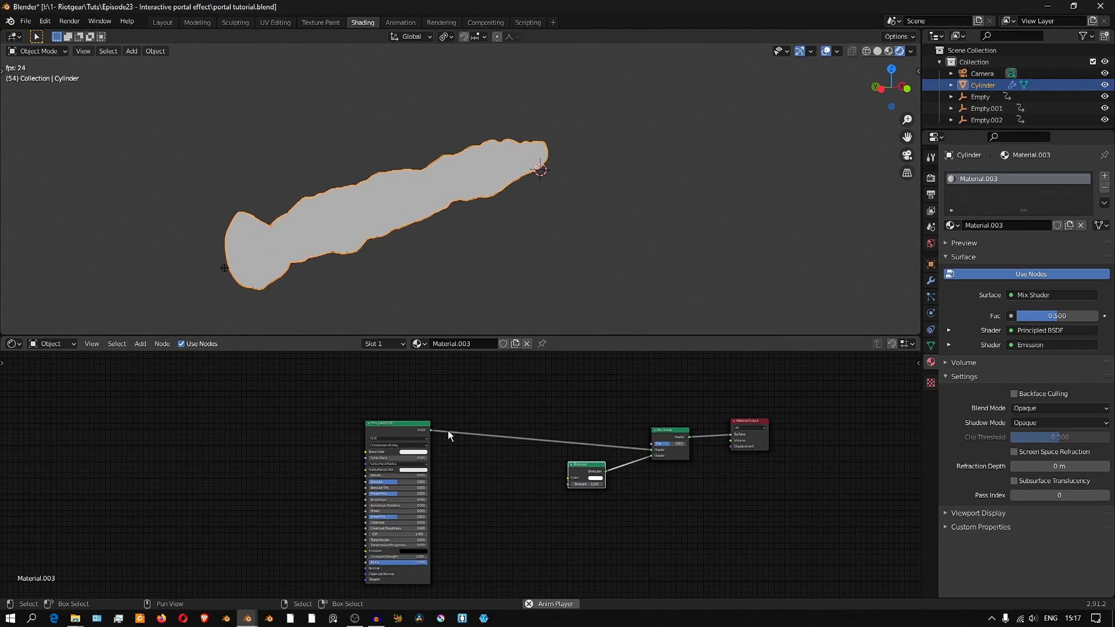
{"action": "left_click_drag", "start_coordinate": [390, 437], "coordinate": [478, 444]}
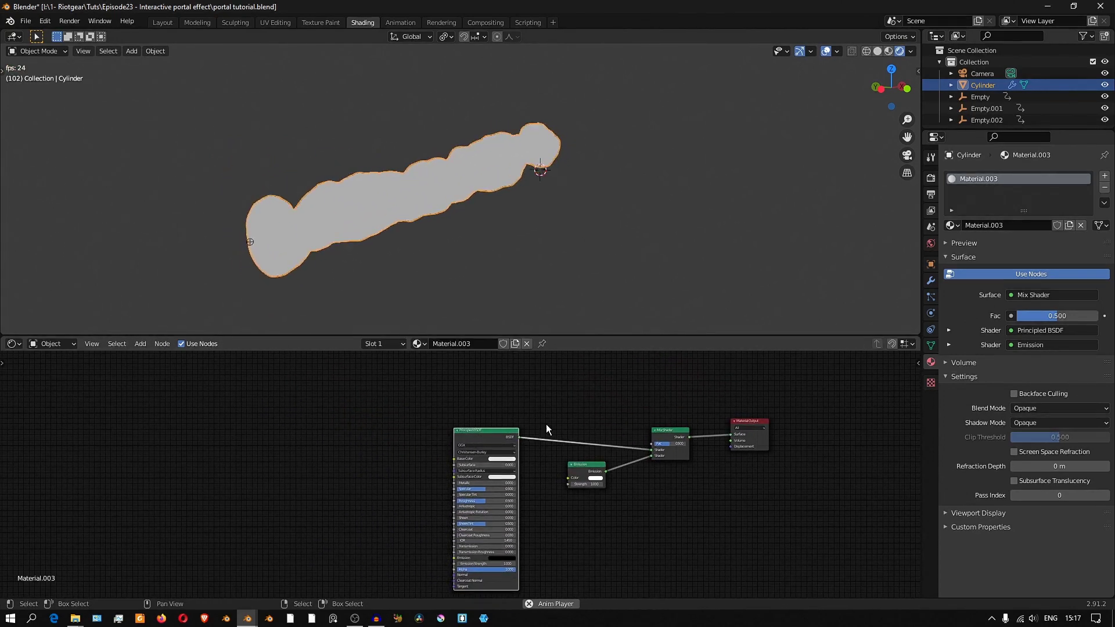
{"action": "middle_click_drag", "start_coordinate": [435, 292], "coordinate": [374, 179]}
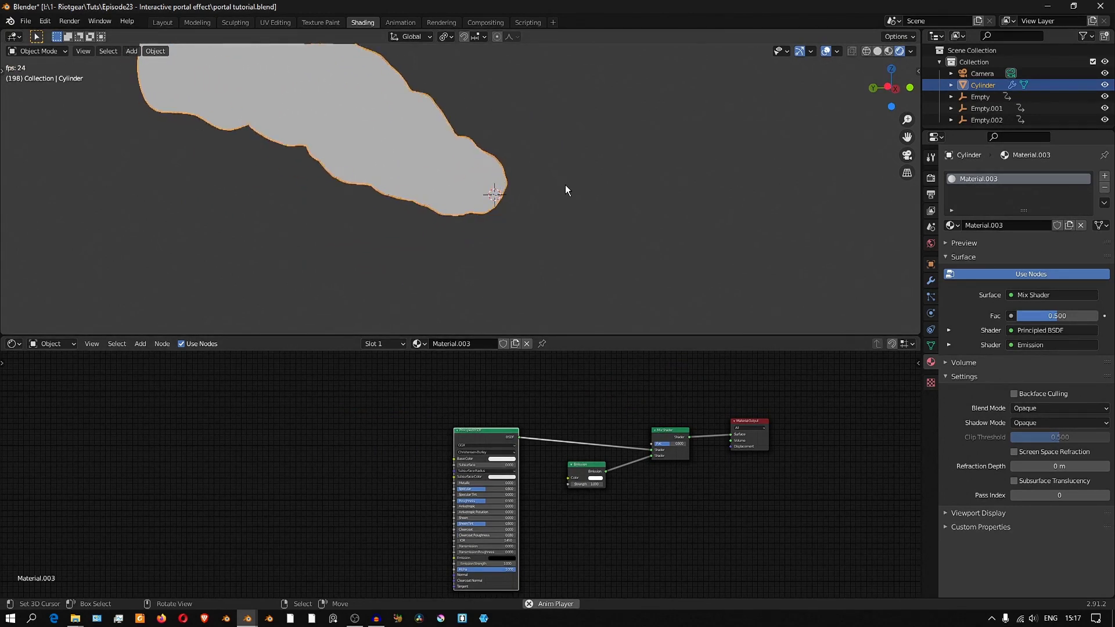
{"action": "scroll", "coordinate": [478, 444], "scroll_direction": "up", "scroll_amount": 5, "text": "shift"}
{"action": "key", "text": "shift+a"}
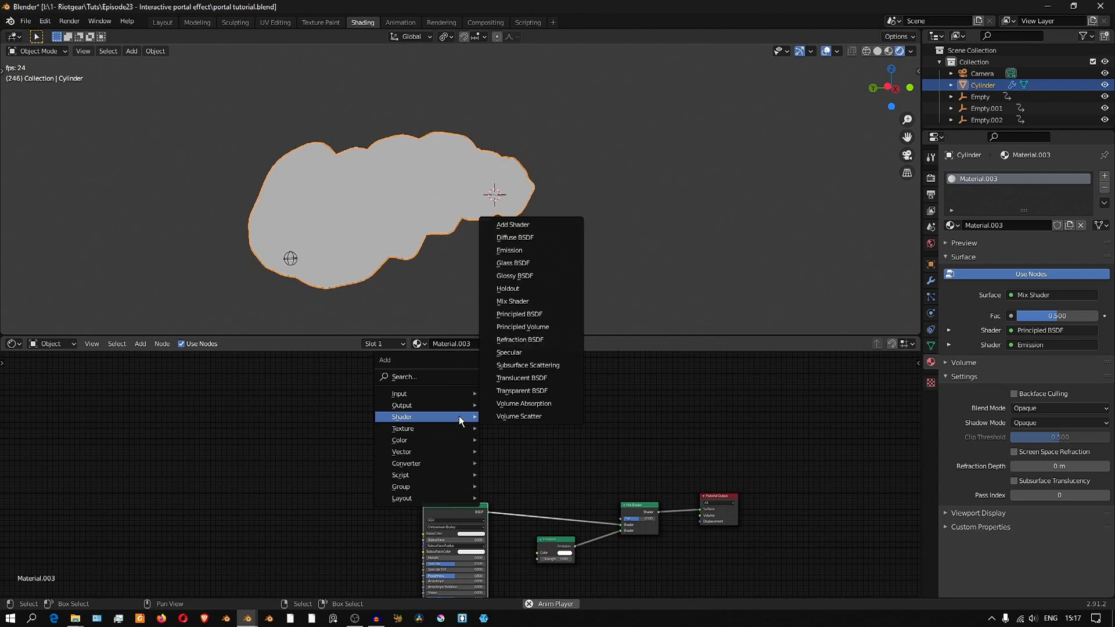
Step: Add a Geometry node and link its Backfacing output to the Mix Shader factor
{"action": "mouse_move", "coordinate": [450, 396]}
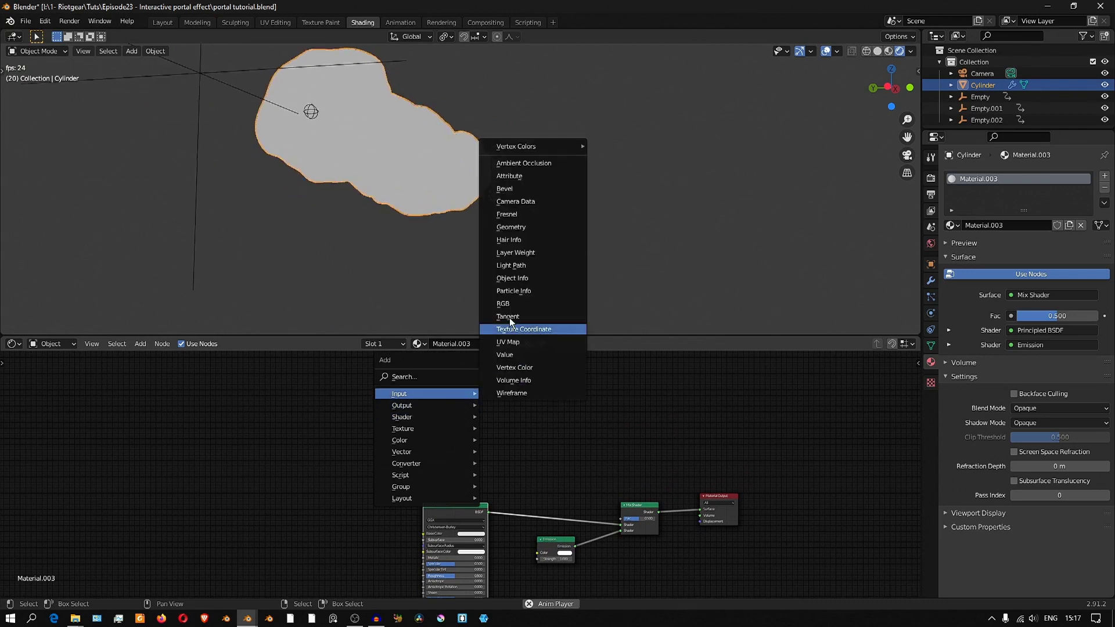
{"action": "left_click", "coordinate": [517, 227]}
{"action": "left_click", "coordinate": [439, 414]}
{"action": "scroll", "coordinate": [443, 454], "scroll_direction": "up", "scroll_amount": 3}
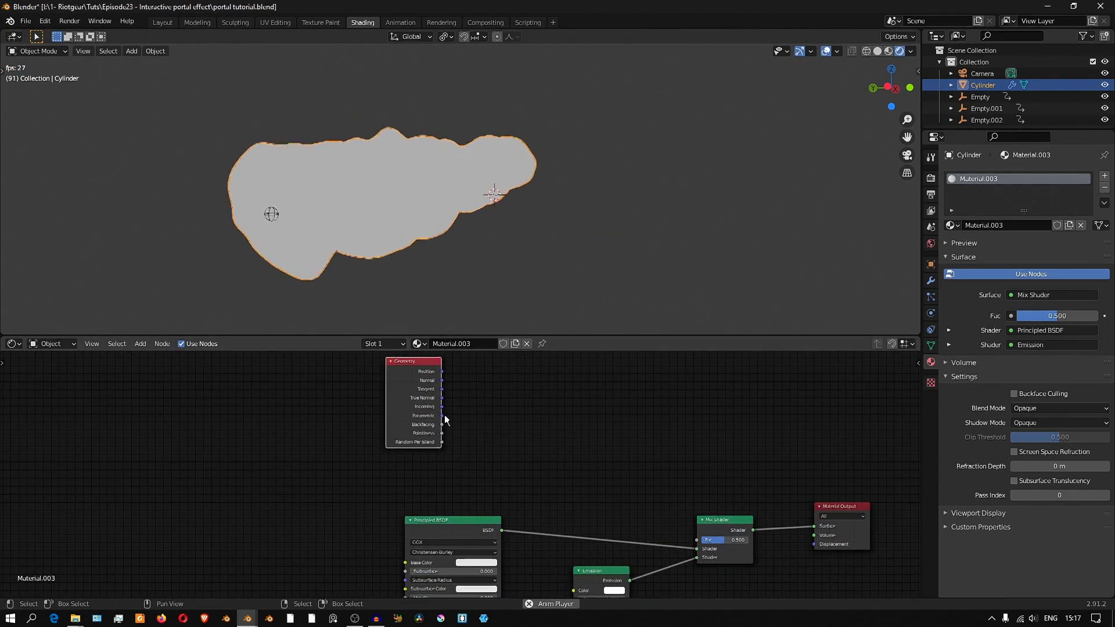
{"action": "mouse_move", "coordinate": [443, 427]}
{"action": "left_mouse_down"}
{"action": "mouse_move", "coordinate": [560, 427]}
{"action": "mouse_move", "coordinate": [696, 539]}
{"action": "left_mouse_up"}
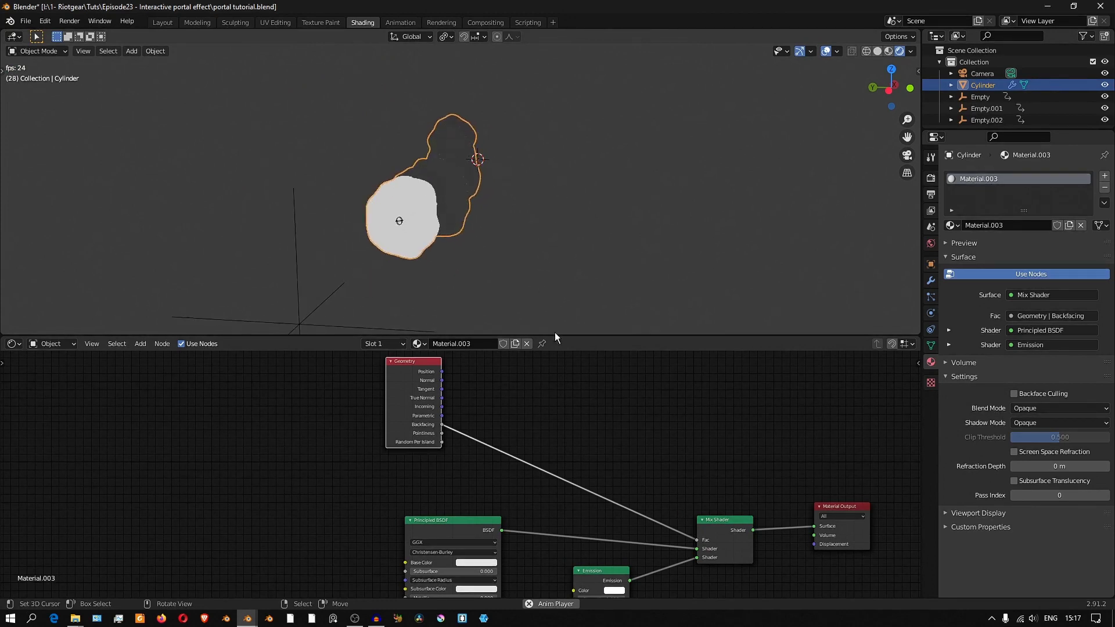
Step: Swap the Mix Shader inputs so Principled BSDF drives back faces, and disconnect Emission
{"action": "middle_click_drag", "start_coordinate": [656, 505], "coordinate": [627, 417]}
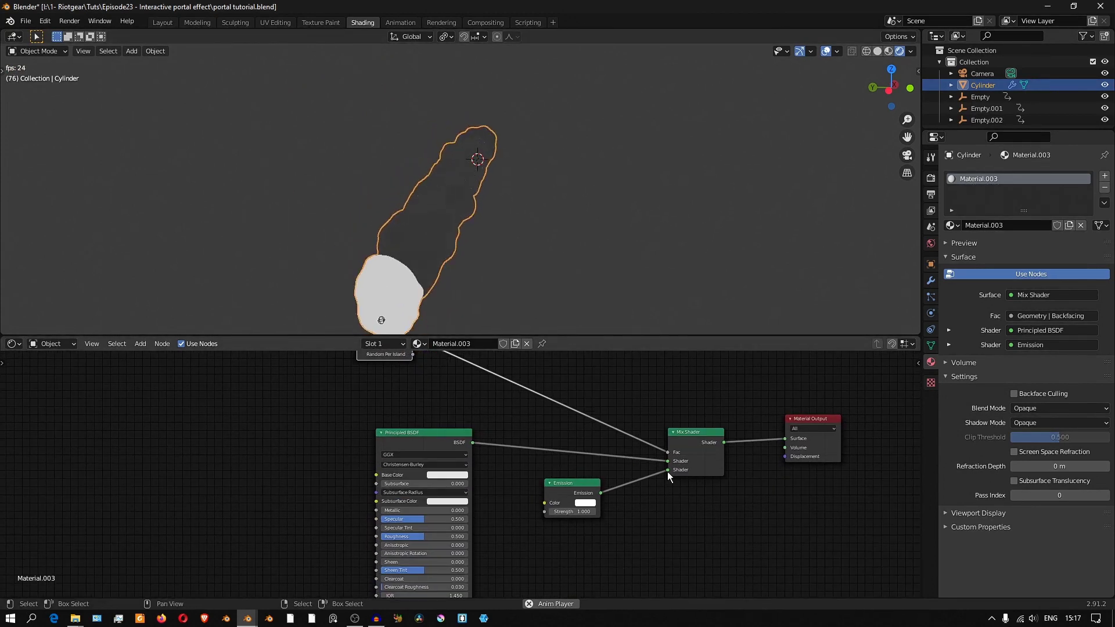
{"action": "mouse_move", "coordinate": [668, 470]}
{"action": "left_mouse_down"}
{"action": "mouse_move", "coordinate": [657, 471]}
{"action": "mouse_move", "coordinate": [667, 461]}
{"action": "left_mouse_up"}
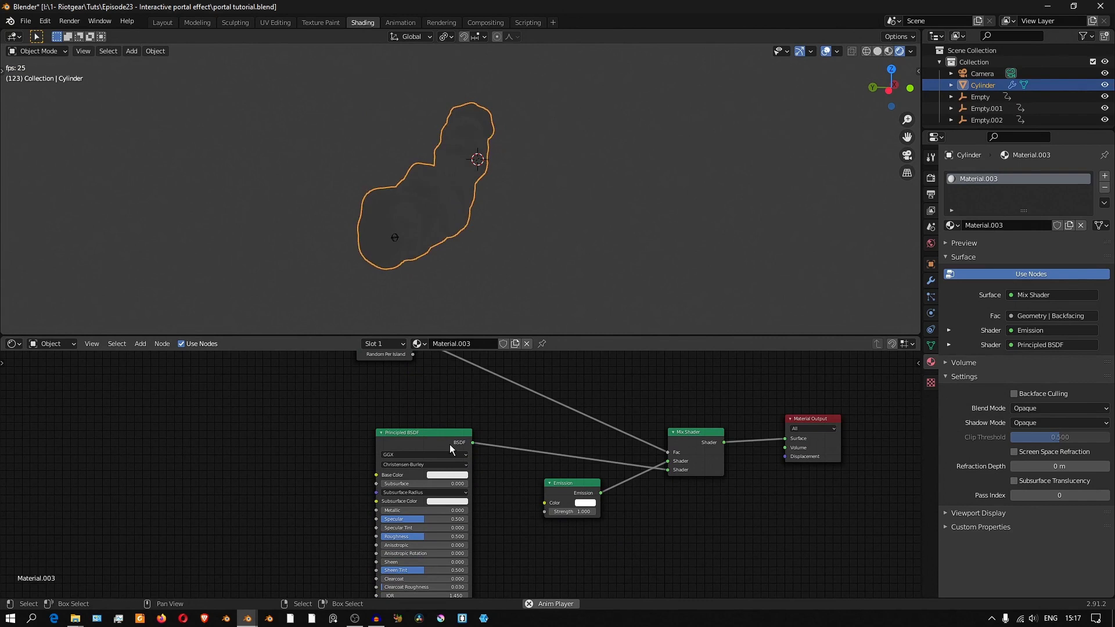
{"action": "left_click_drag", "start_coordinate": [438, 440], "coordinate": [464, 522]}
{"action": "left_click_drag", "start_coordinate": [558, 485], "coordinate": [432, 419]}
{"action": "left_click_drag", "start_coordinate": [480, 528], "coordinate": [456, 475]}
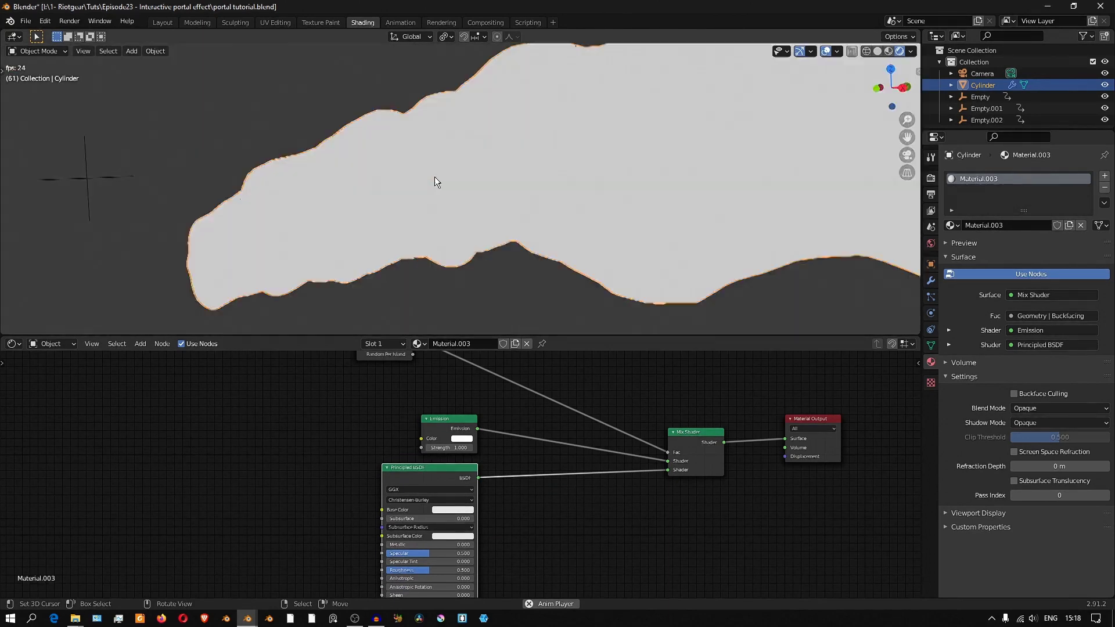
{"action": "middle_click_drag", "start_coordinate": [434, 177], "coordinate": [470, 218]}
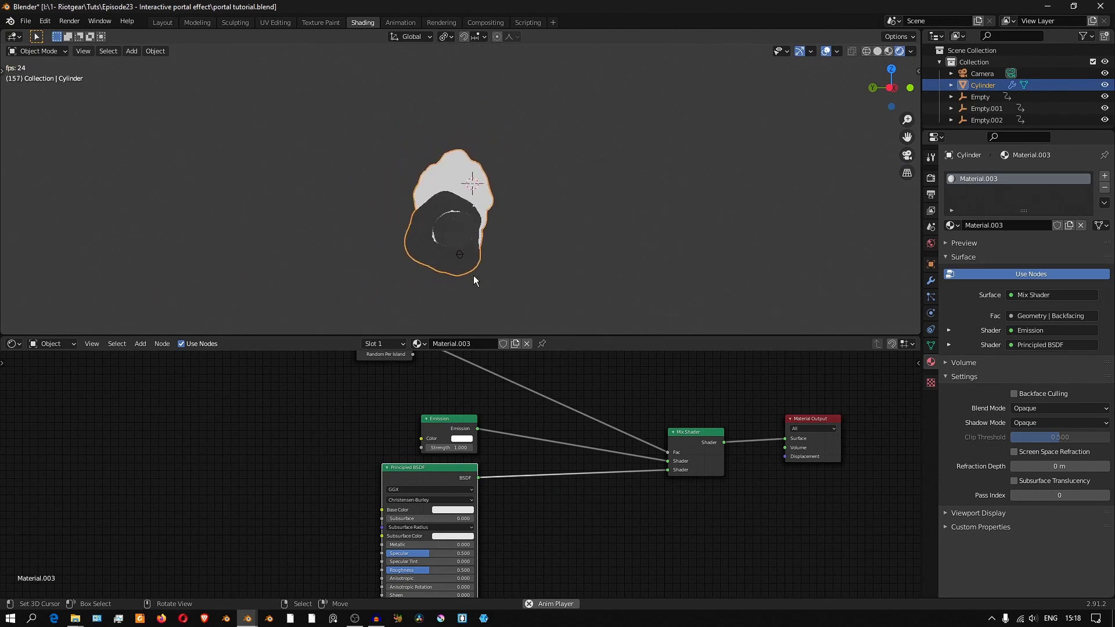
{"action": "left_click_drag", "start_coordinate": [445, 419], "coordinate": [437, 392]}
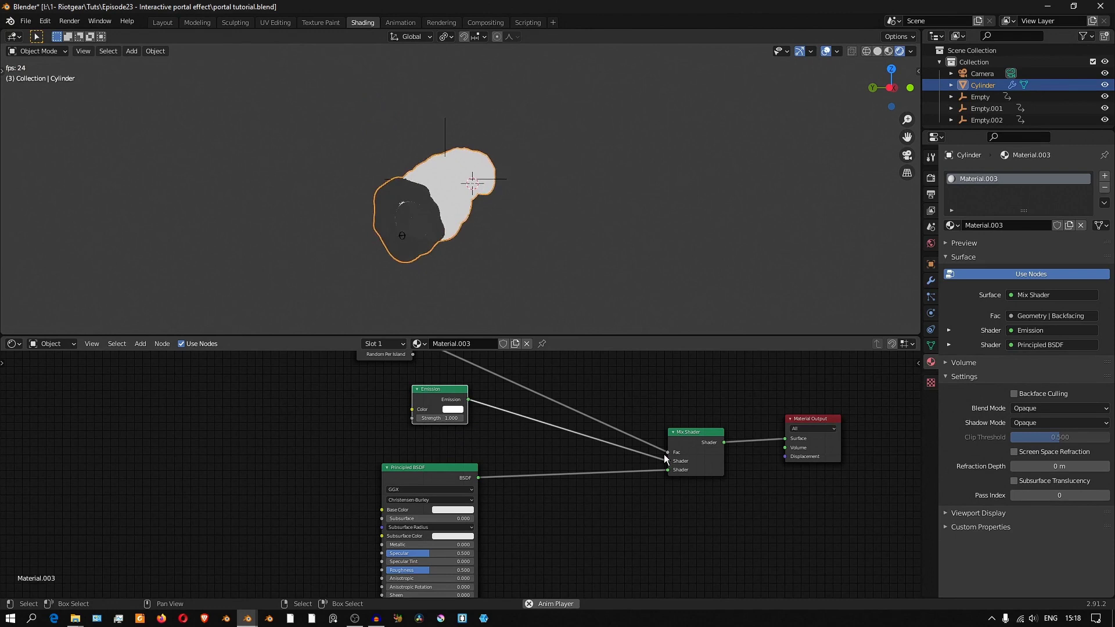
{"action": "left_click_drag", "start_coordinate": [667, 461], "coordinate": [608, 473]}
{"action": "scroll", "coordinate": [609, 469], "scroll_direction": "down", "scroll_amount": 4}
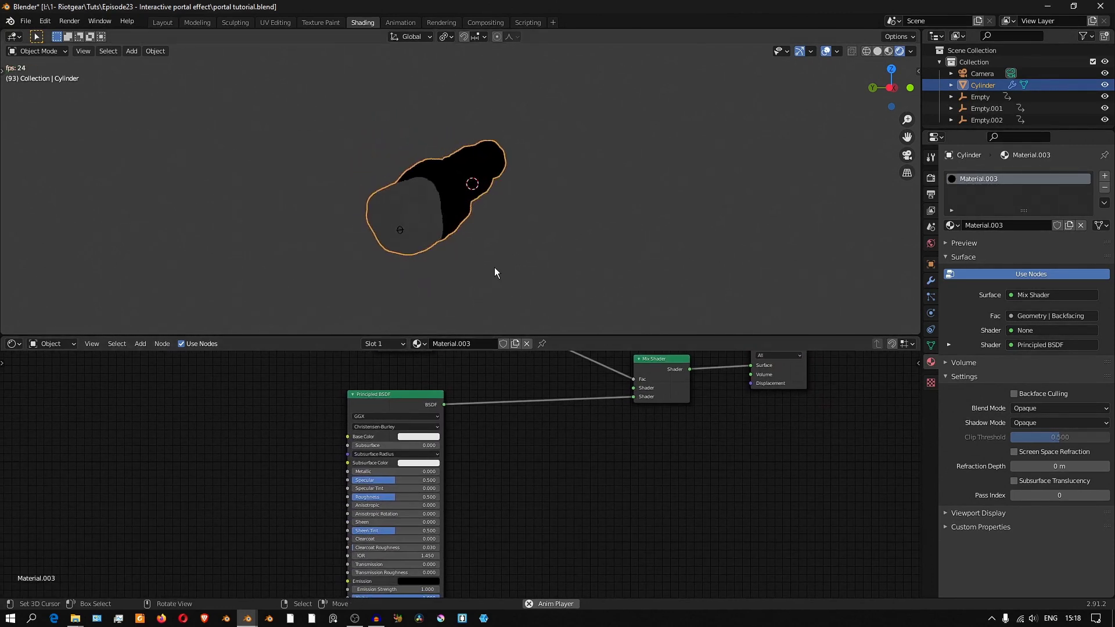
Step: Delete the Principled BSDF and wire a duplicated Emission into the Mix Shader's second Shader input
{"action": "key", "text": "KP_0"}
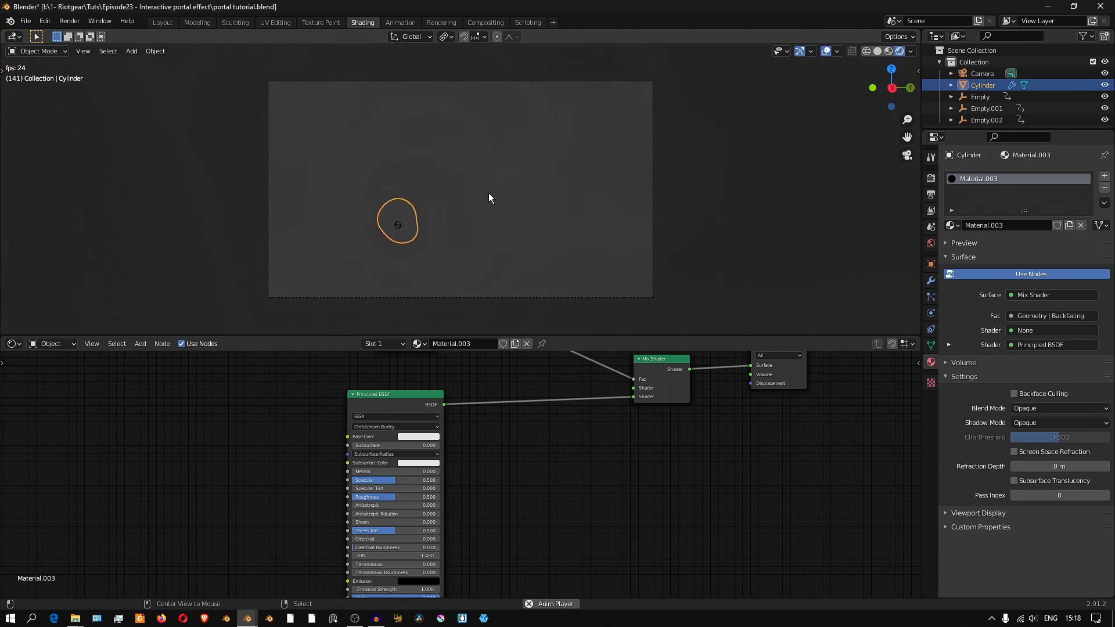
{"action": "left_click", "coordinate": [489, 193]}
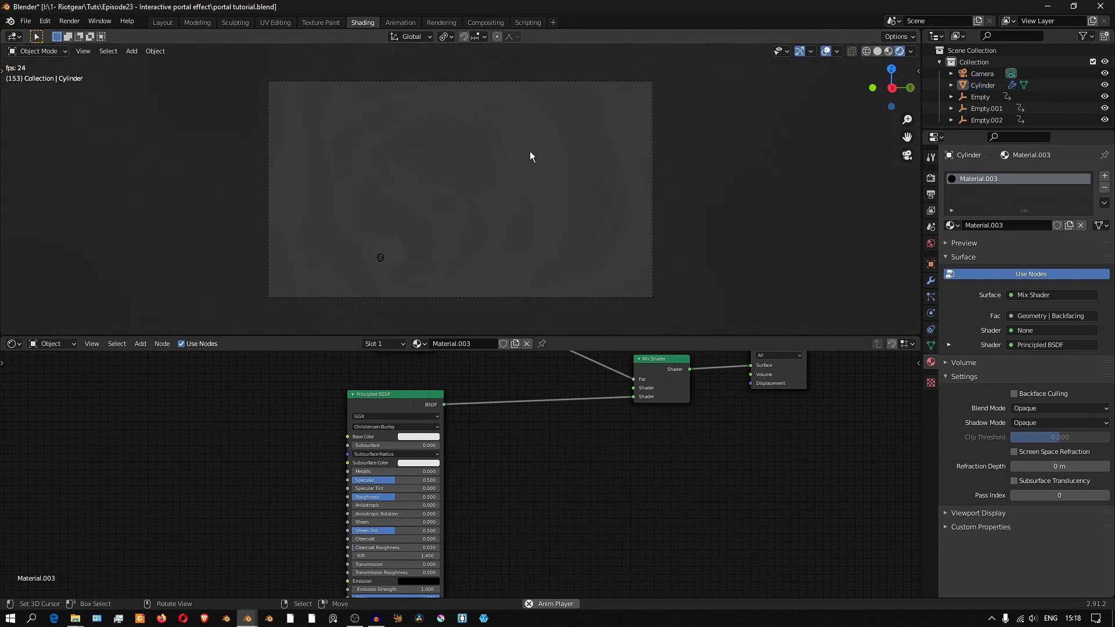
{"action": "left_click", "coordinate": [411, 402]}
{"action": "key", "text": "x"}
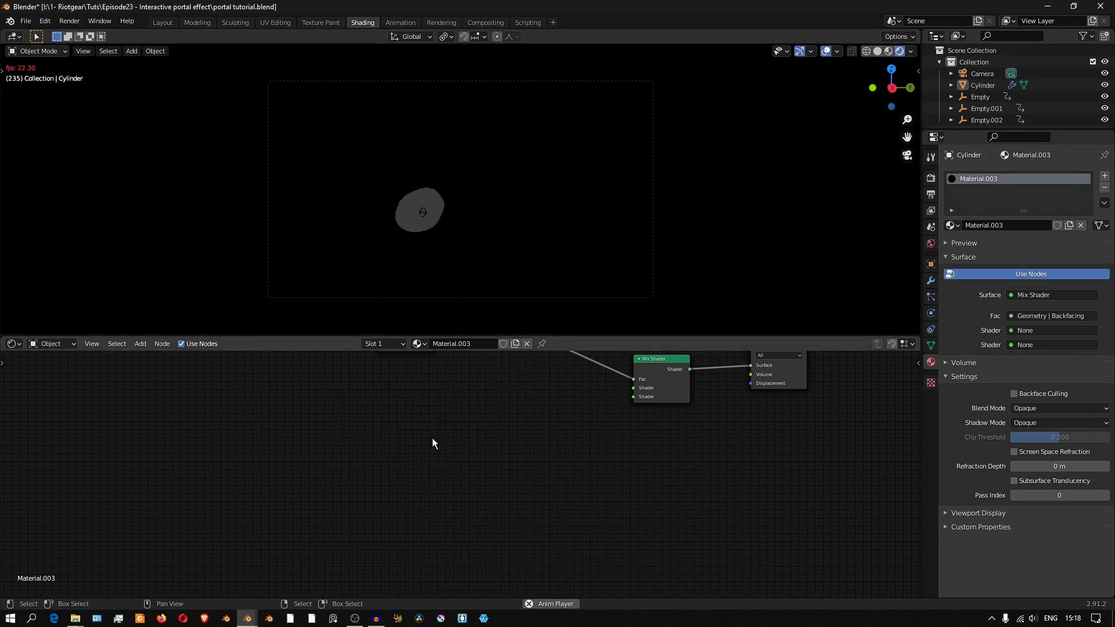
{"action": "middle_click_drag", "start_coordinate": [511, 406], "coordinate": [489, 446]}
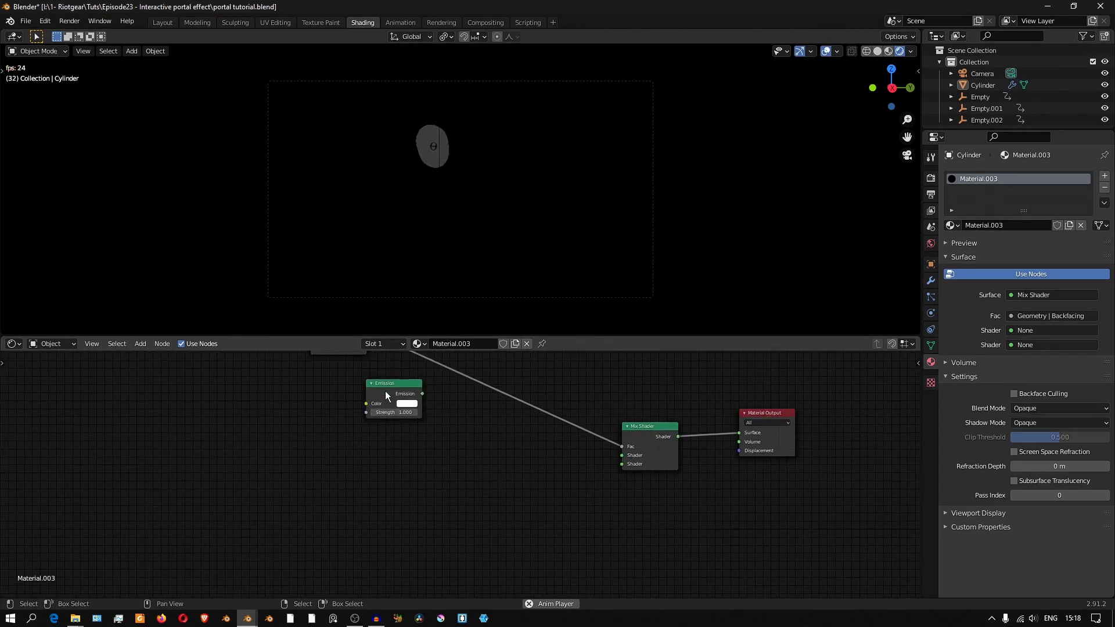
{"action": "key", "text": "shift+d"}
{"action": "left_click", "coordinate": [396, 507]}
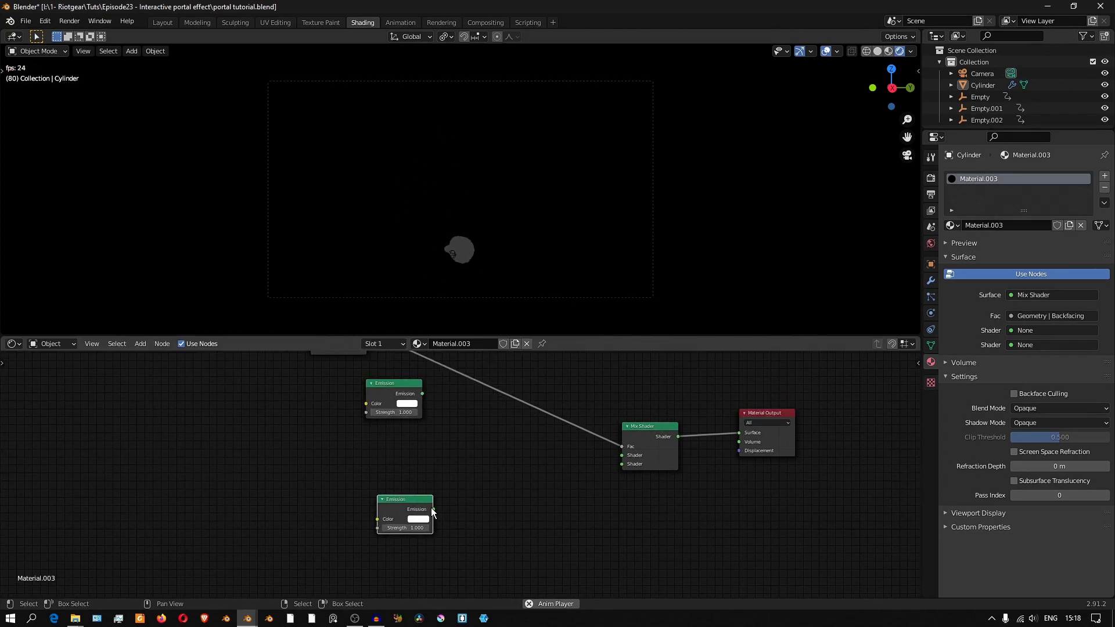
{"action": "left_click_drag", "start_coordinate": [433, 509], "coordinate": [621, 463]}
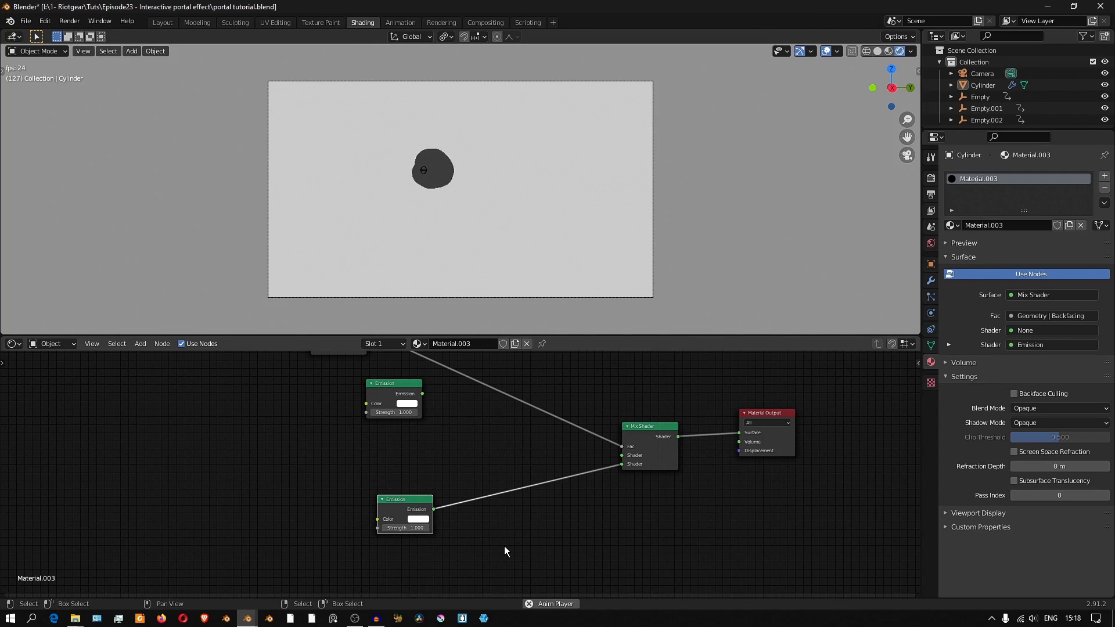
Step: Add a Layer Weight node on the left of the node tree
{"action": "middle_click_drag", "start_coordinate": [504, 545], "coordinate": [582, 518]}
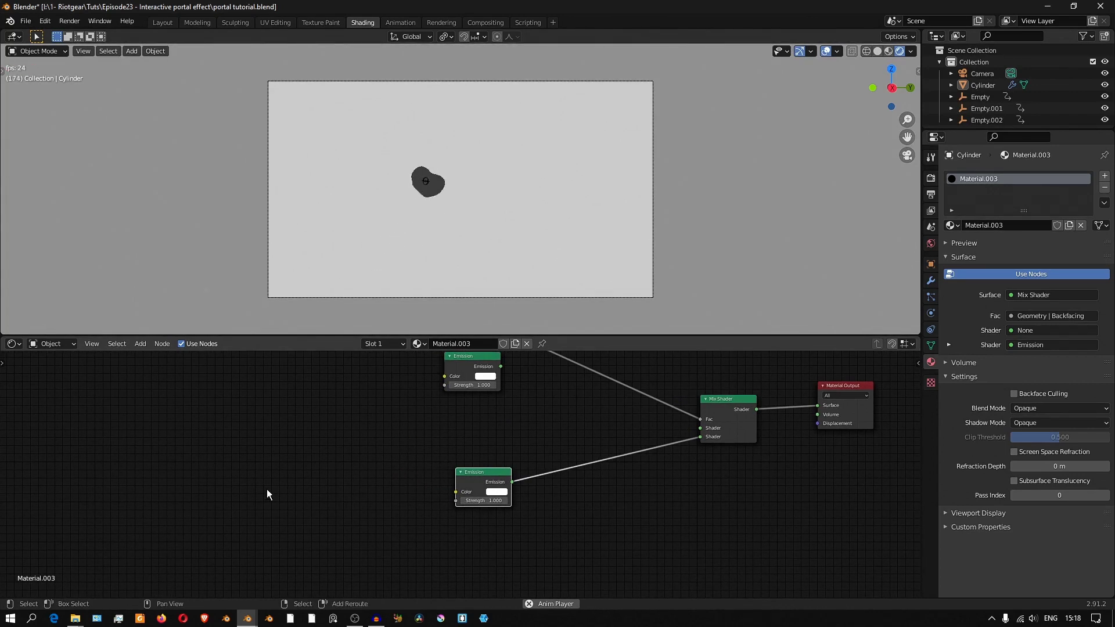
{"action": "key", "text": "shift+a"}
{"action": "mouse_move", "coordinate": [232, 490]}
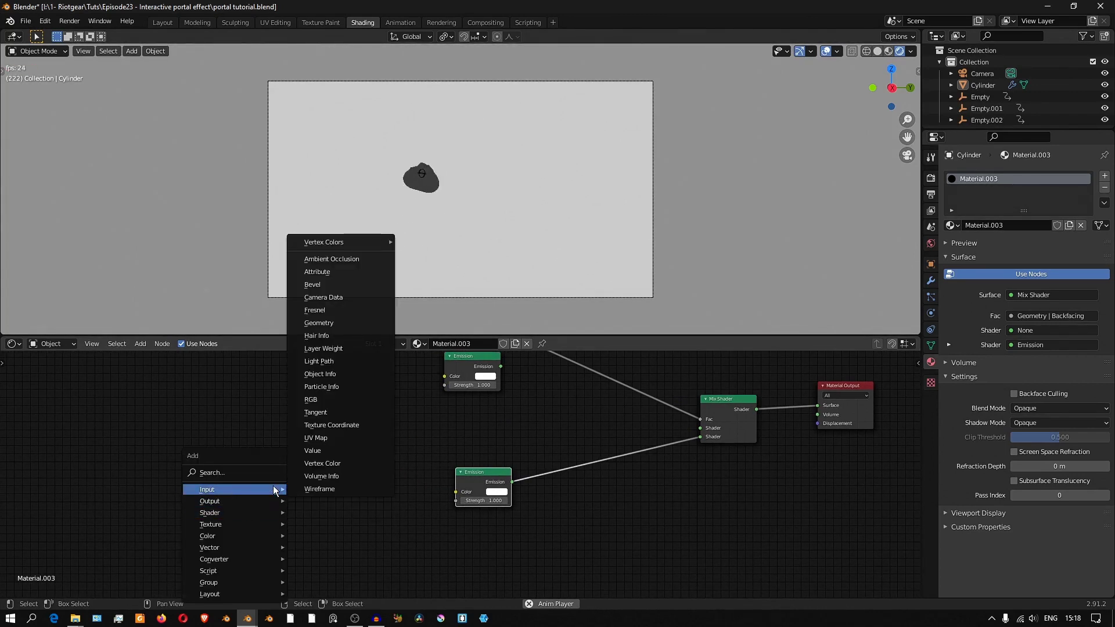
{"action": "left_click", "coordinate": [322, 349]}
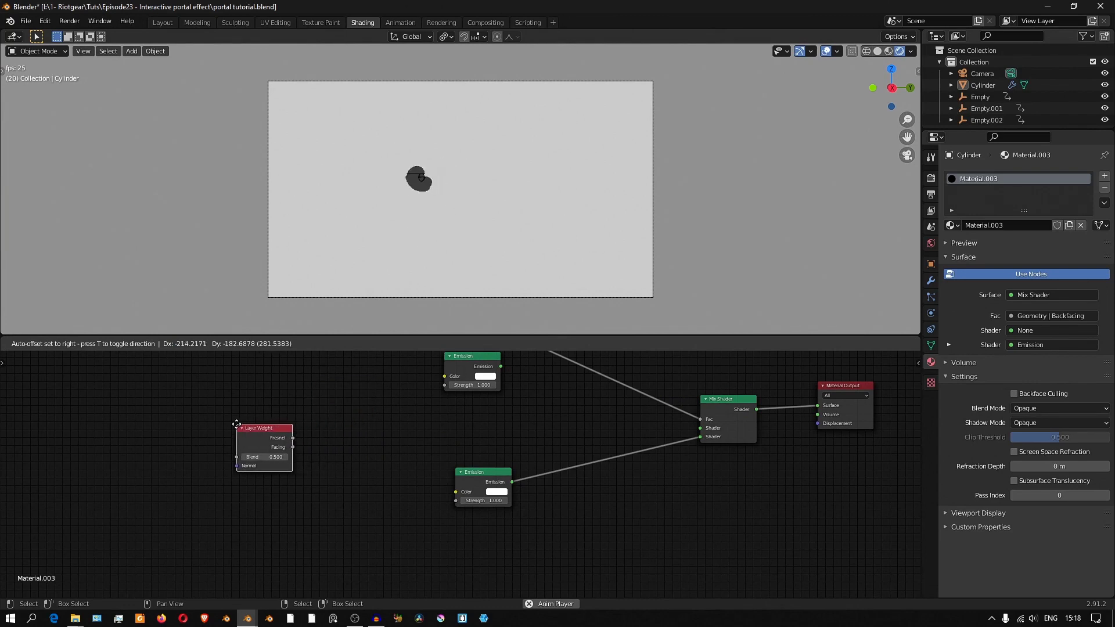
{"action": "left_click", "coordinate": [201, 427]}
Step: Add a ColorRamp fed by Layer Weight Facing, preview it, and move the lower Emission aside
{"action": "key", "text": "shift+a"}
{"action": "mouse_move", "coordinate": [394, 555]}
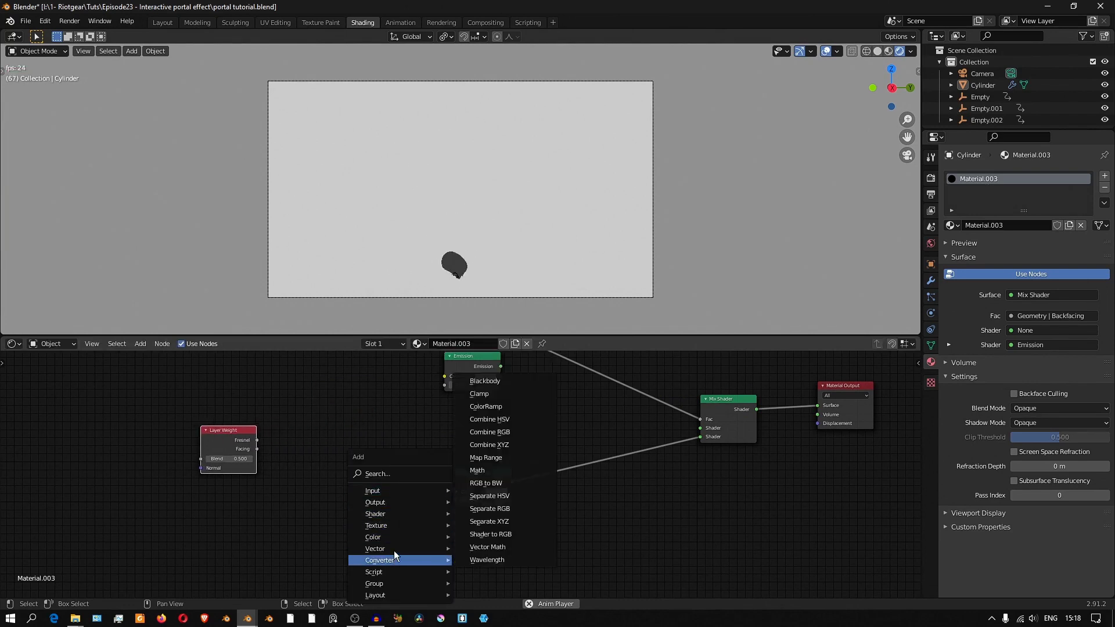
{"action": "left_click", "coordinate": [485, 406]}
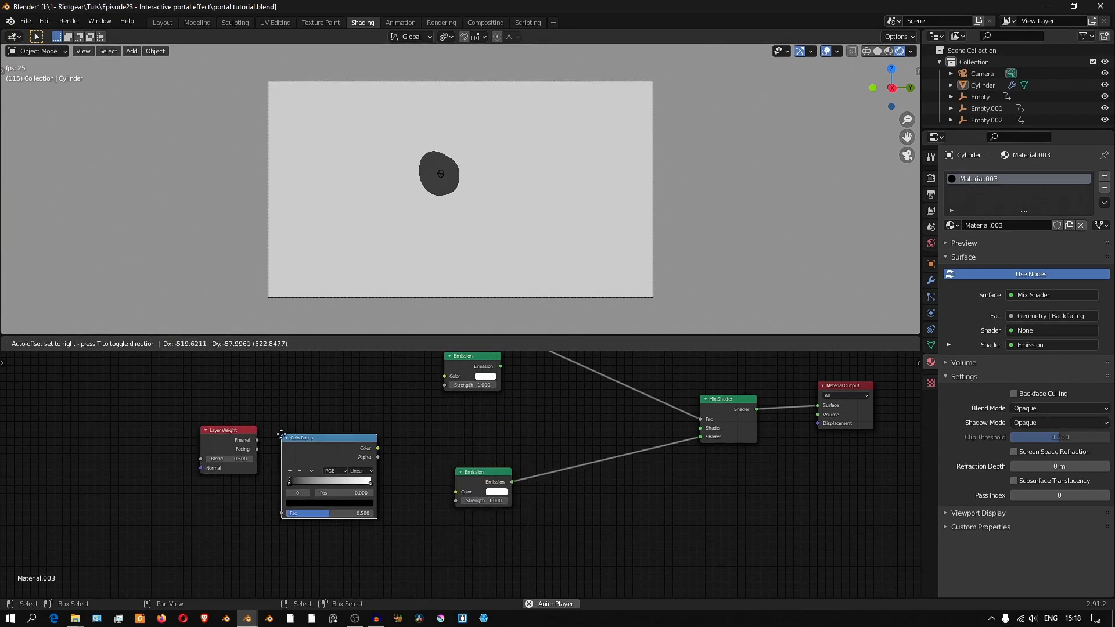
{"action": "left_click", "coordinate": [303, 411]}
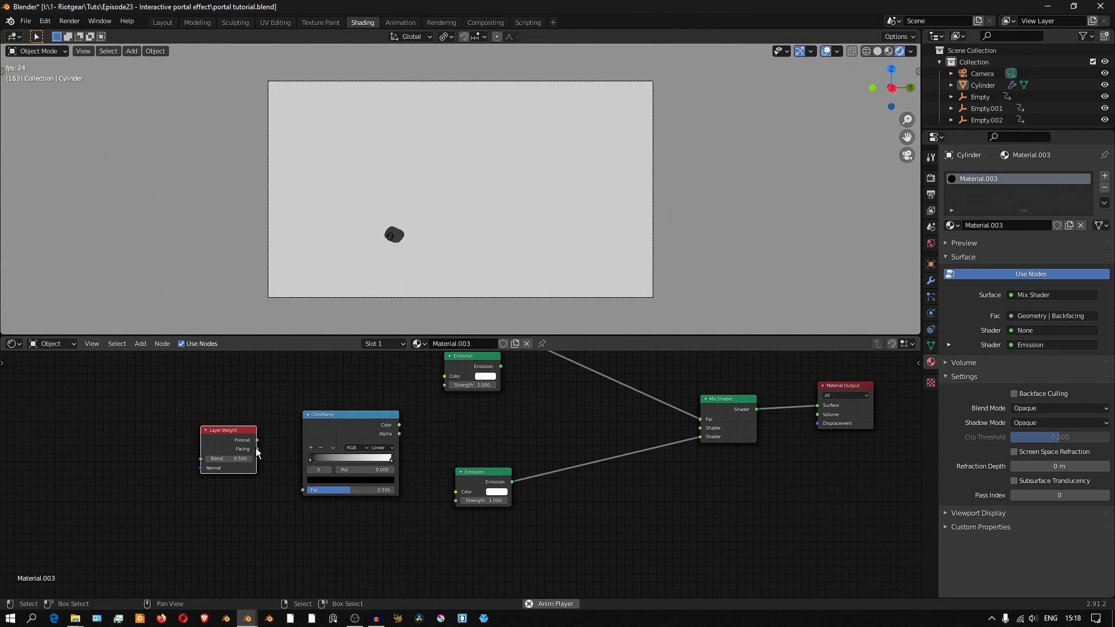
{"action": "left_click_drag", "start_coordinate": [256, 448], "coordinate": [302, 489]}
{"action": "left_click", "coordinate": [337, 423], "text": "ctrl+shift"}
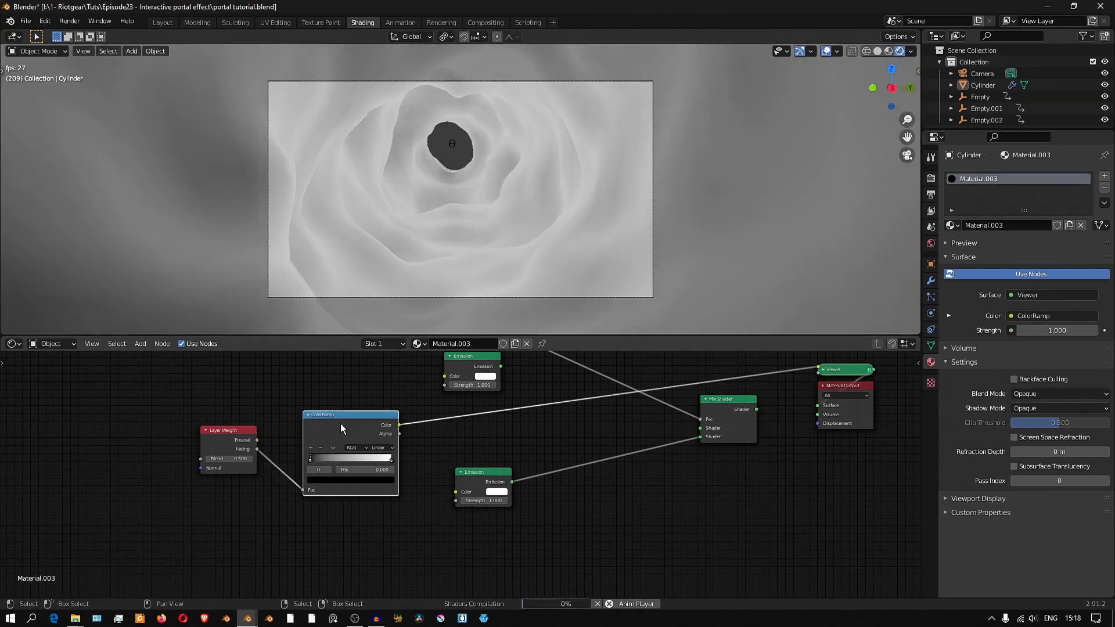
{"action": "left_click_drag", "start_coordinate": [340, 423], "coordinate": [307, 438]}
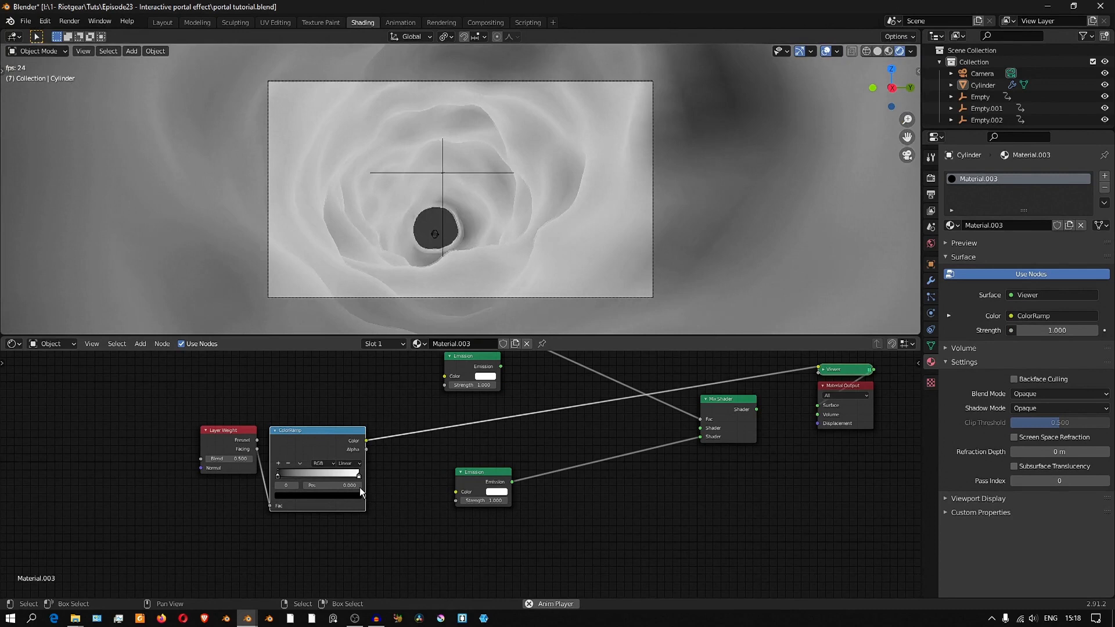
{"action": "left_click", "coordinate": [474, 473]}
{"action": "left_click_drag", "start_coordinate": [475, 473], "coordinate": [519, 475]}
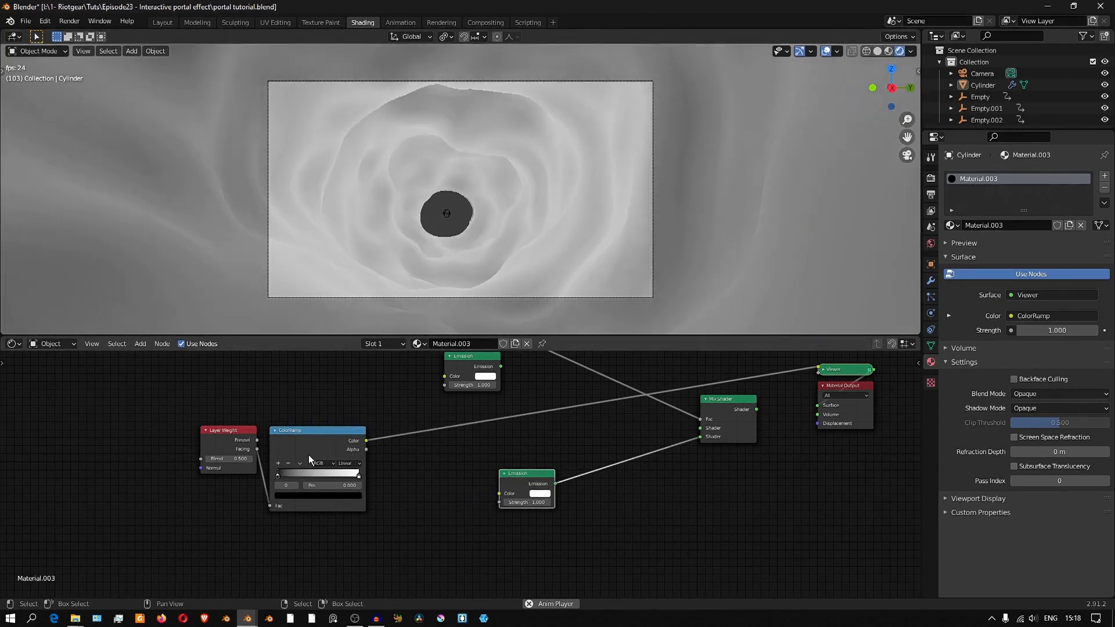
Step: Feed the ColorRamp into the lower Emission, move the black stop inward, and use B-Spline interpolation
{"action": "left_click_drag", "start_coordinate": [365, 440], "coordinate": [503, 500]}
{"action": "left_click", "coordinate": [715, 406], "text": "ctrl+shift"}
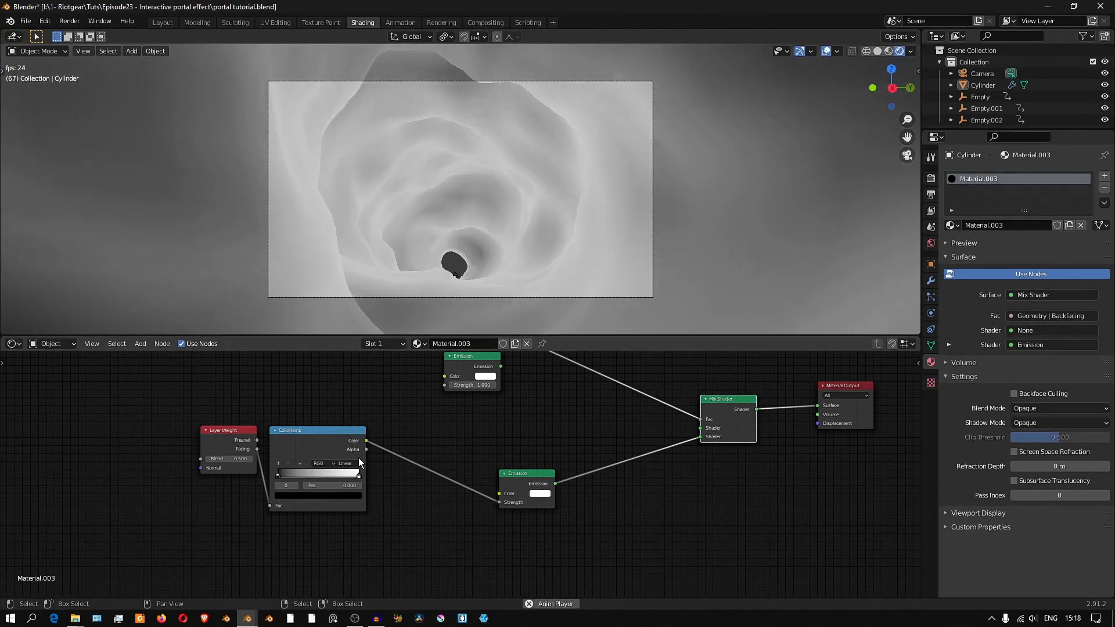
{"action": "scroll", "coordinate": [357, 458], "scroll_direction": "up", "scroll_amount": 2}
{"action": "middle_click_drag", "start_coordinate": [215, 464], "coordinate": [285, 465]}
{"action": "left_click_drag", "start_coordinate": [326, 470], "coordinate": [391, 470]}
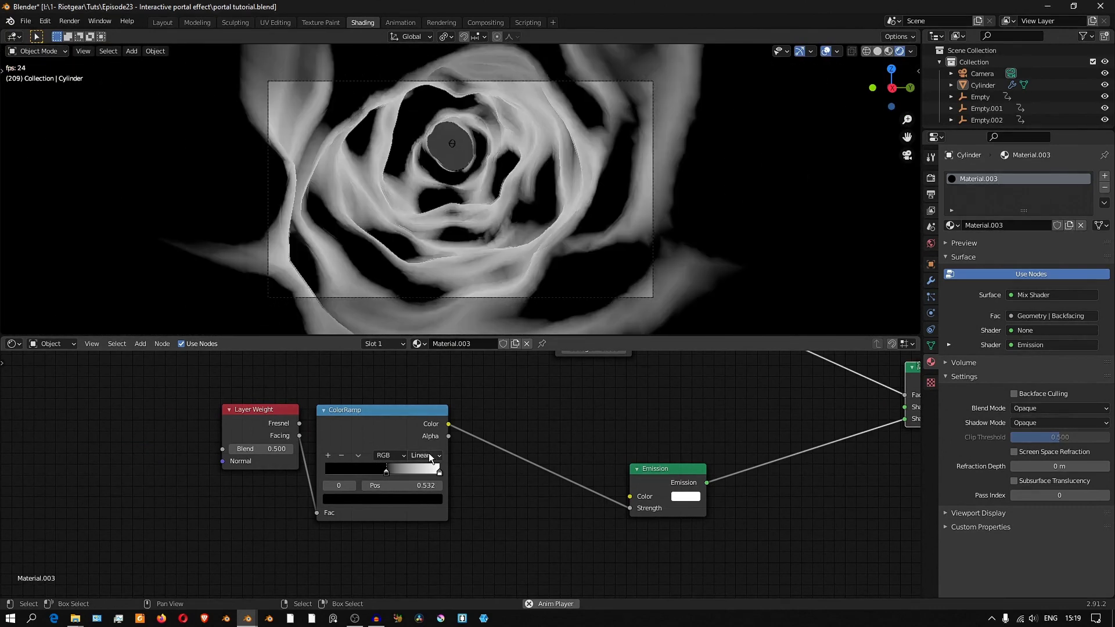
{"action": "left_click", "coordinate": [429, 455]}
{"action": "left_click", "coordinate": [428, 500]}
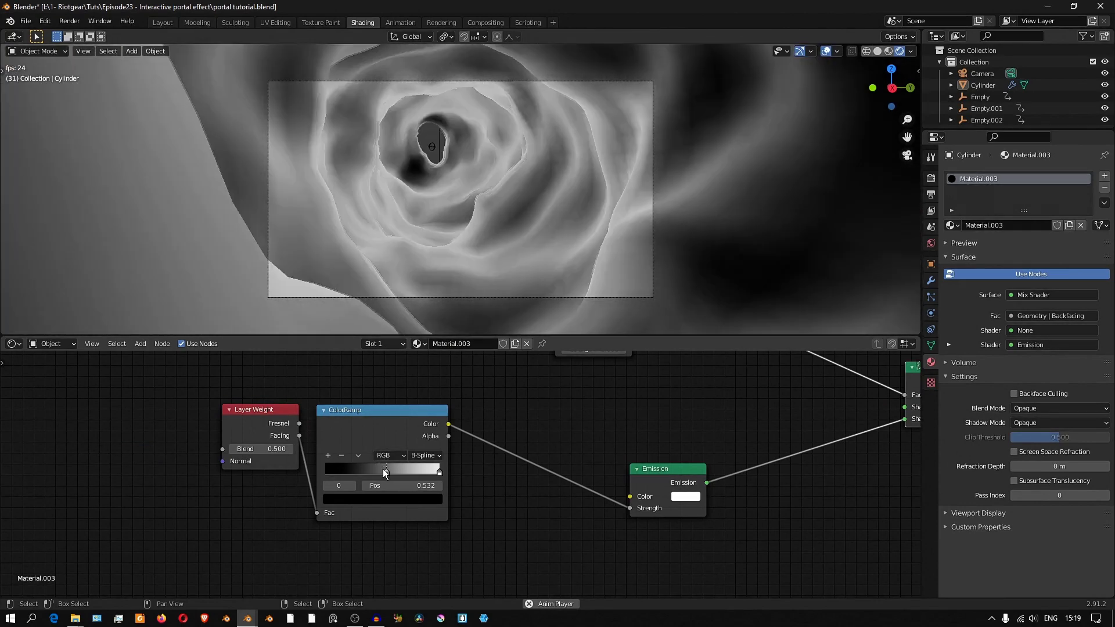
Step: Slide the black stop to about 0.641 and add another ramp stop coloured black
{"action": "left_click_drag", "start_coordinate": [383, 469], "coordinate": [400, 472]}
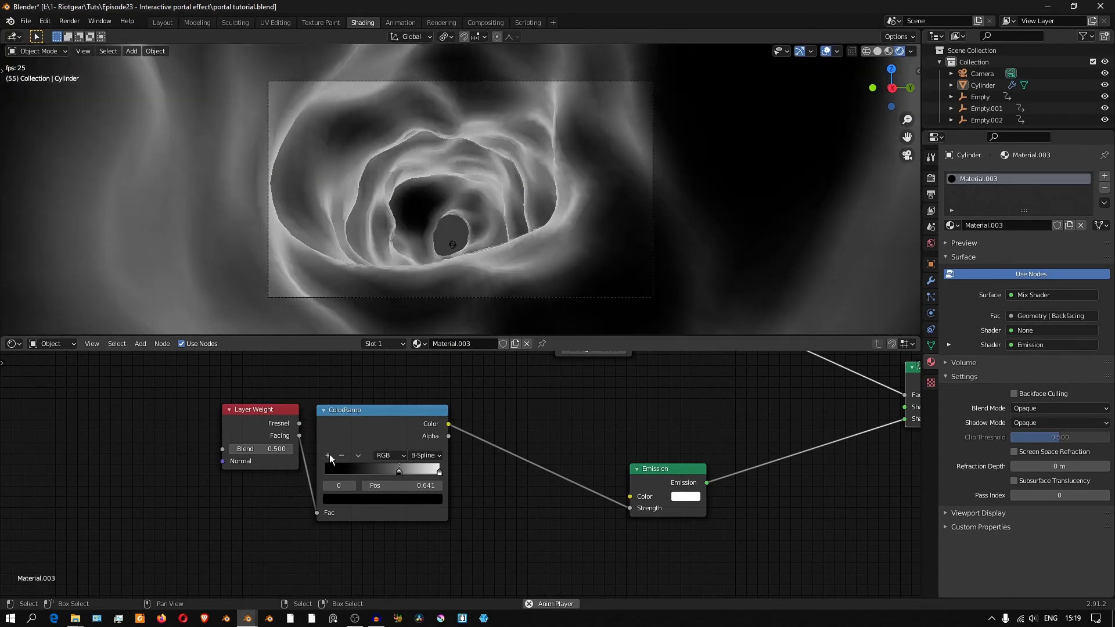
{"action": "left_click", "coordinate": [328, 455]}
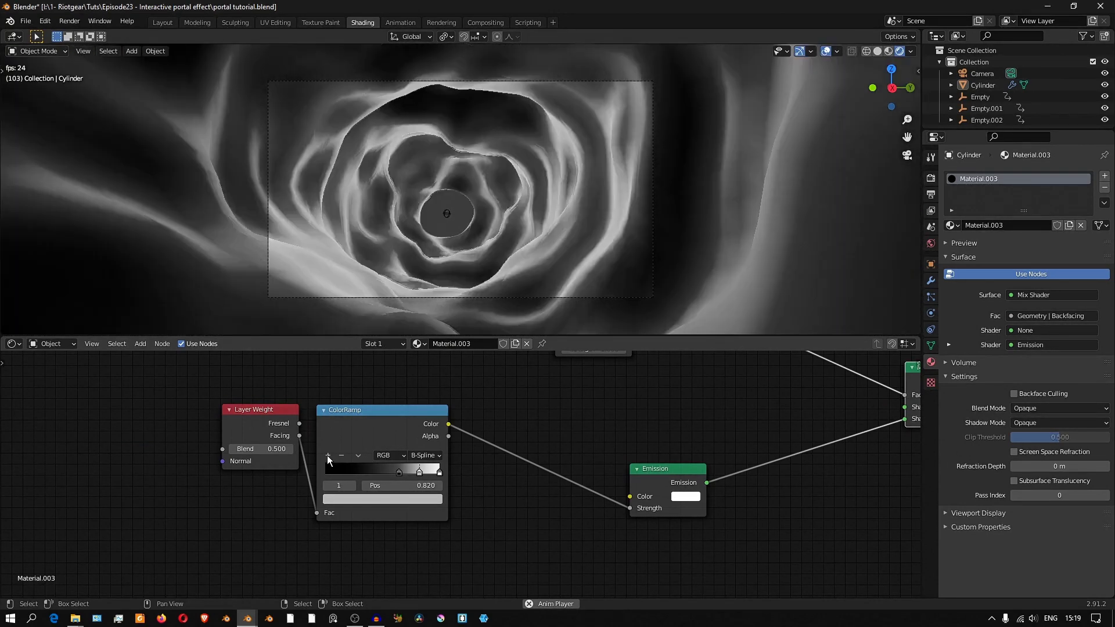
{"action": "left_click", "coordinate": [391, 501]}
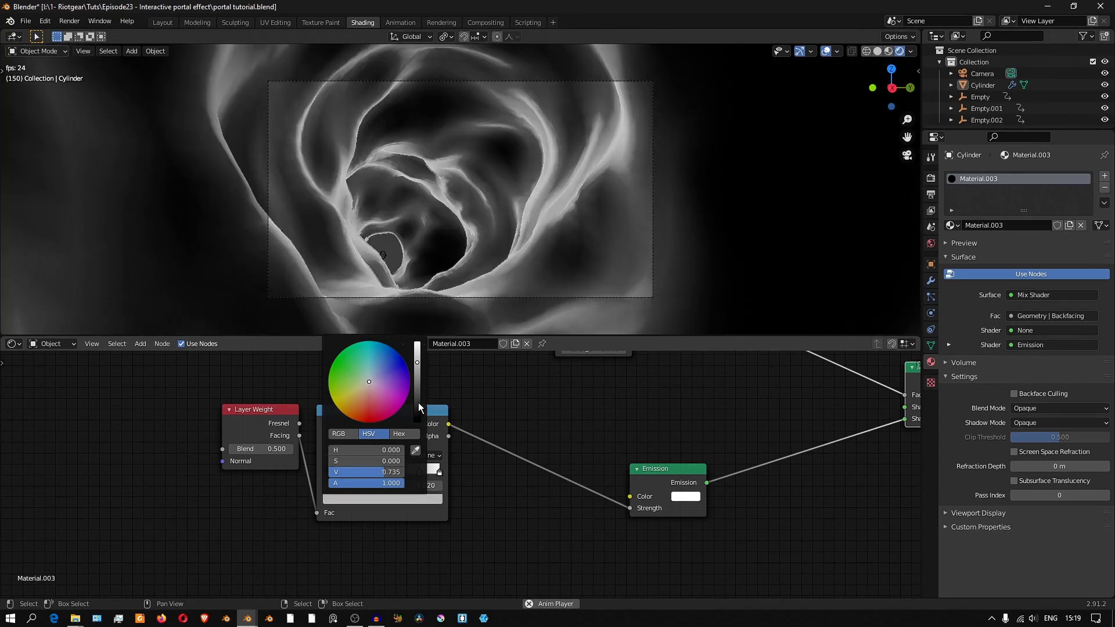
{"action": "left_click_drag", "start_coordinate": [418, 402], "coordinate": [420, 422]}
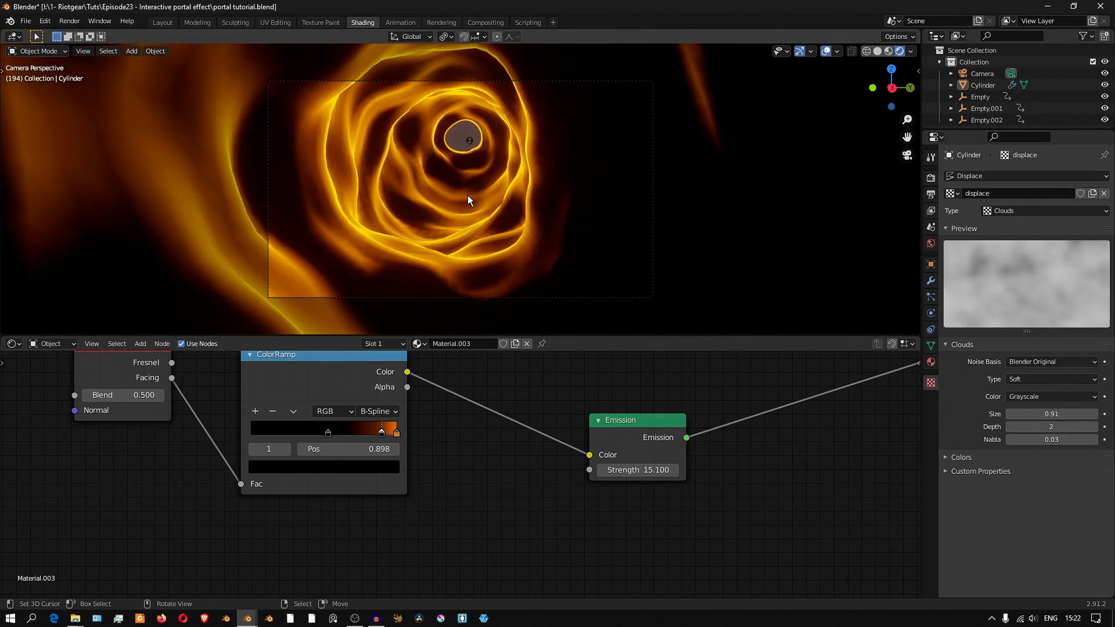
{"action": "key", "text": "z"}
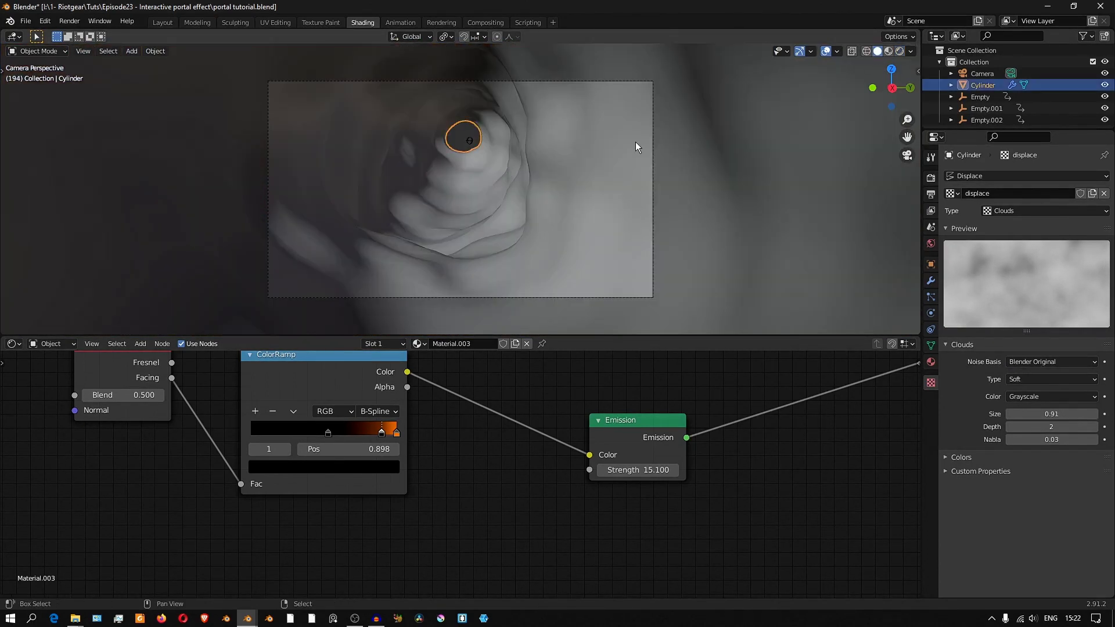
{"action": "key", "text": "KP_0"}
{"action": "middle_click_drag", "start_coordinate": [478, 228], "coordinate": [534, 247]}
{"action": "key", "text": "KP_0"}
{"action": "scroll", "coordinate": [450, 372], "scroll_direction": "down", "scroll_amount": 2}
{"action": "key", "text": "z"}
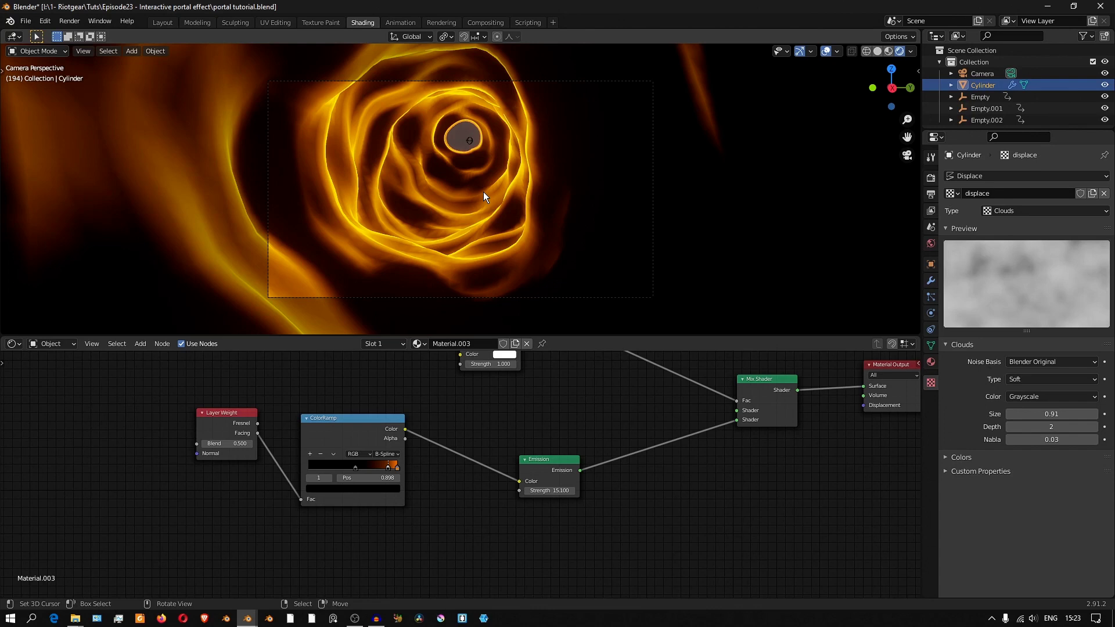
Step: Connect the upper Emission to the Mix Shader's first Shader with strength 106.3 and orange colour
{"action": "middle_click_drag", "start_coordinate": [485, 144], "coordinate": [408, 152]}
{"action": "middle_click_drag", "start_coordinate": [553, 405], "coordinate": [491, 449]}
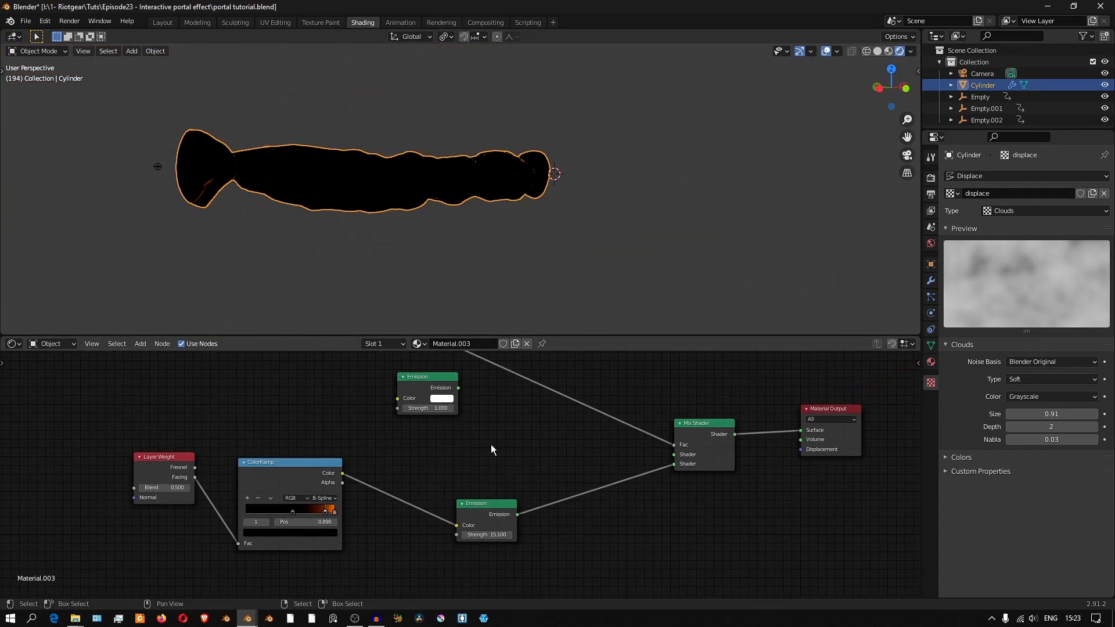
{"action": "left_click_drag", "start_coordinate": [435, 384], "coordinate": [488, 412]}
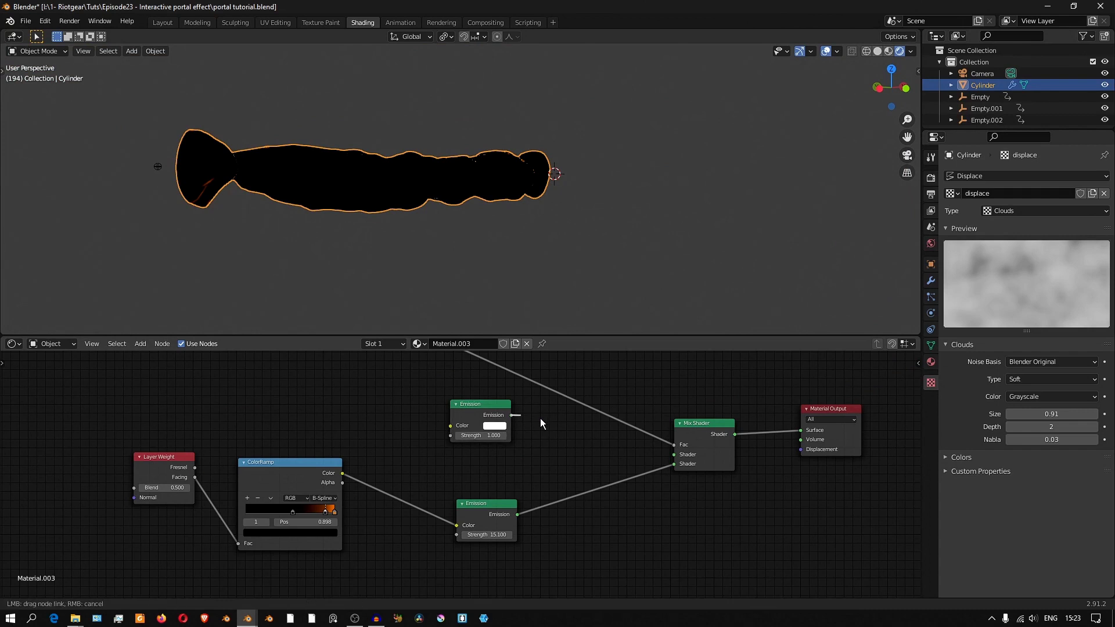
{"action": "left_click_drag", "start_coordinate": [674, 455], "coordinate": [674, 454]}
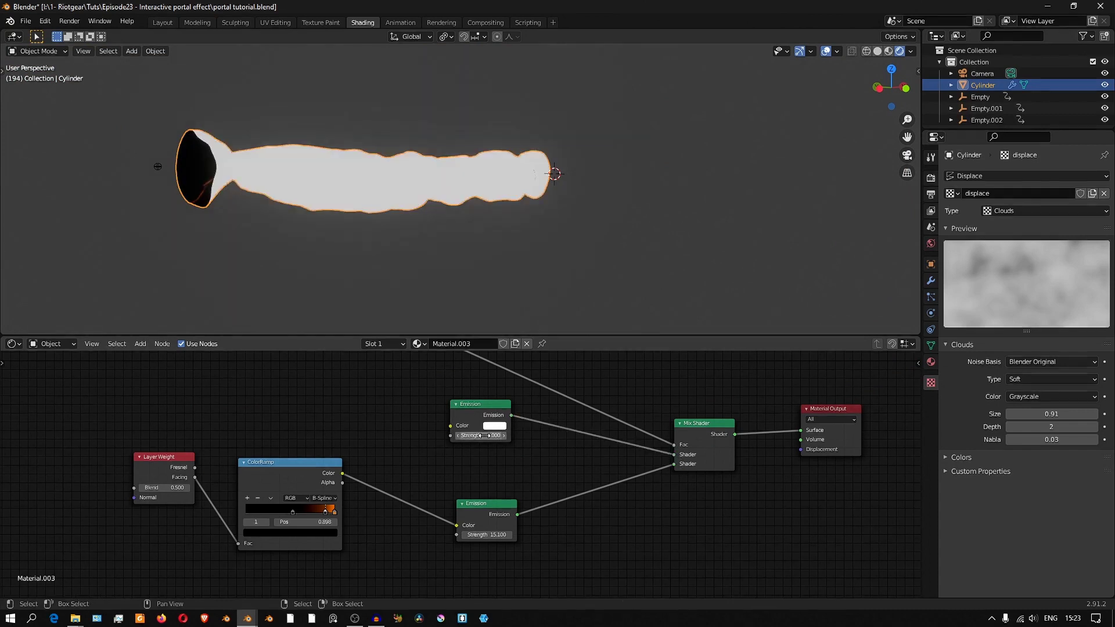
{"action": "left_click_drag", "start_coordinate": [480, 436], "coordinate": [621, 435]}
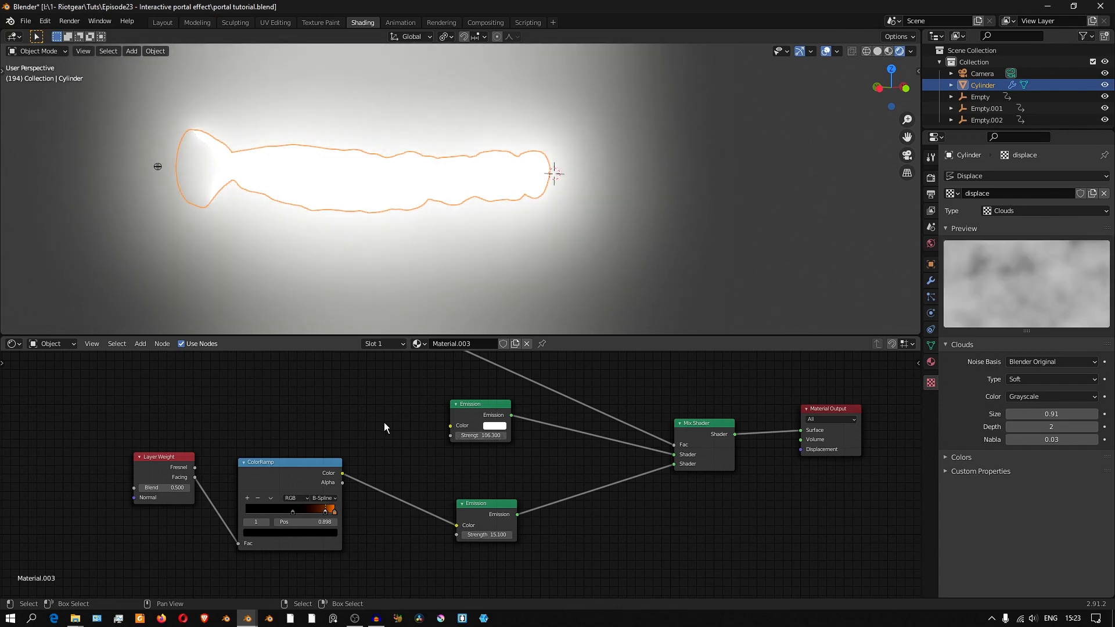
{"action": "left_click", "coordinate": [490, 426]}
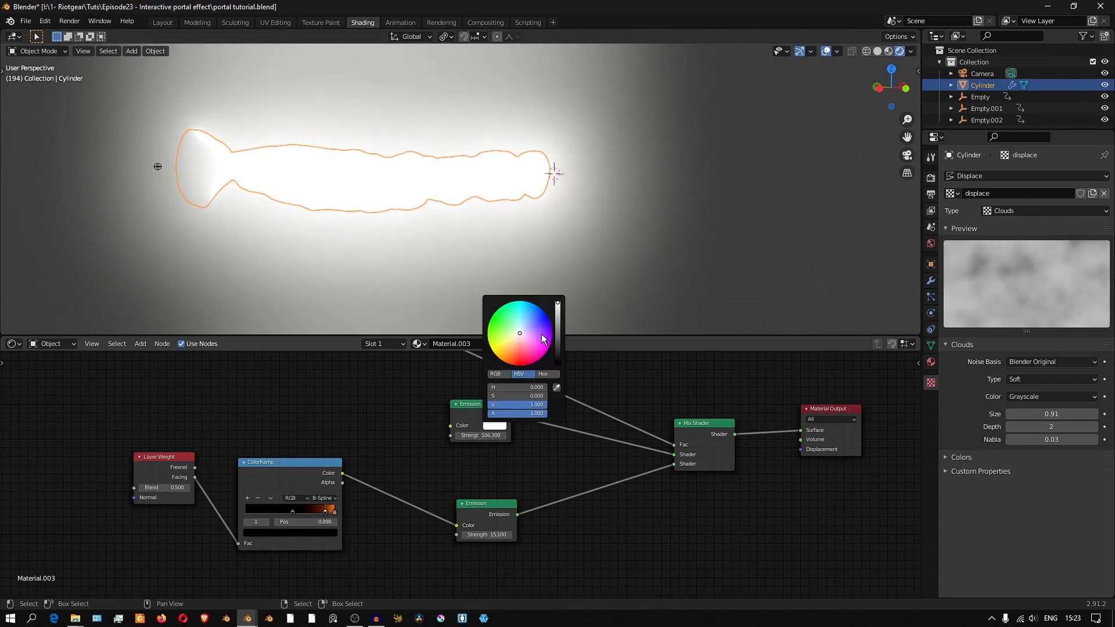
{"action": "left_click", "coordinate": [506, 359]}
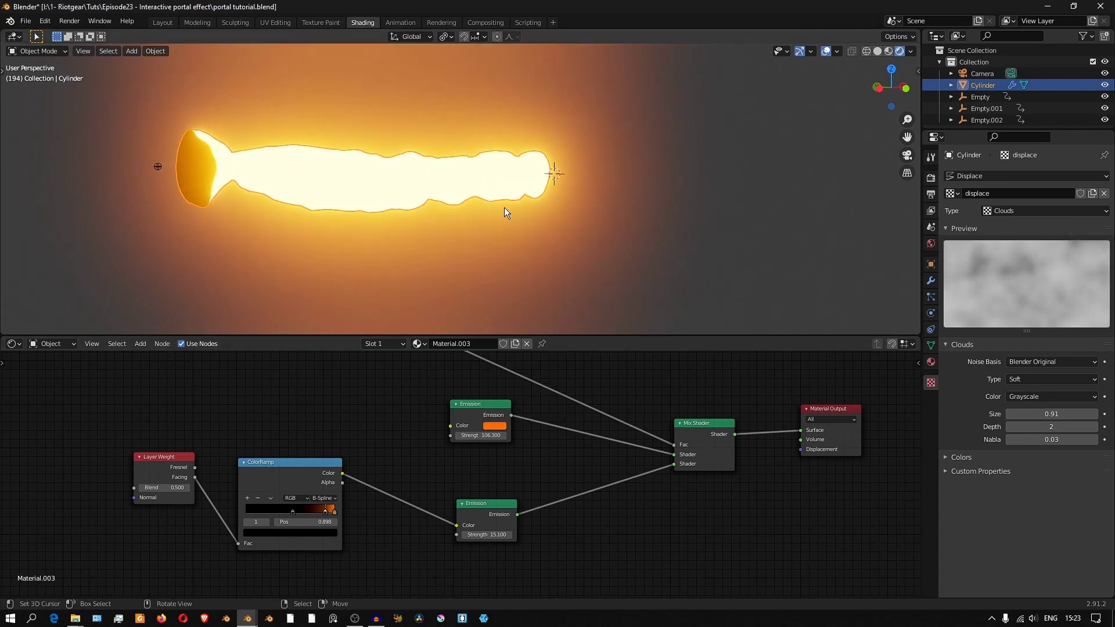
{"action": "key", "text": "KP_0"}
Step: Play the wormhole animation through the camera, inspect the glowing cylinder from the side, then replay
{"action": "key", "text": "space"}
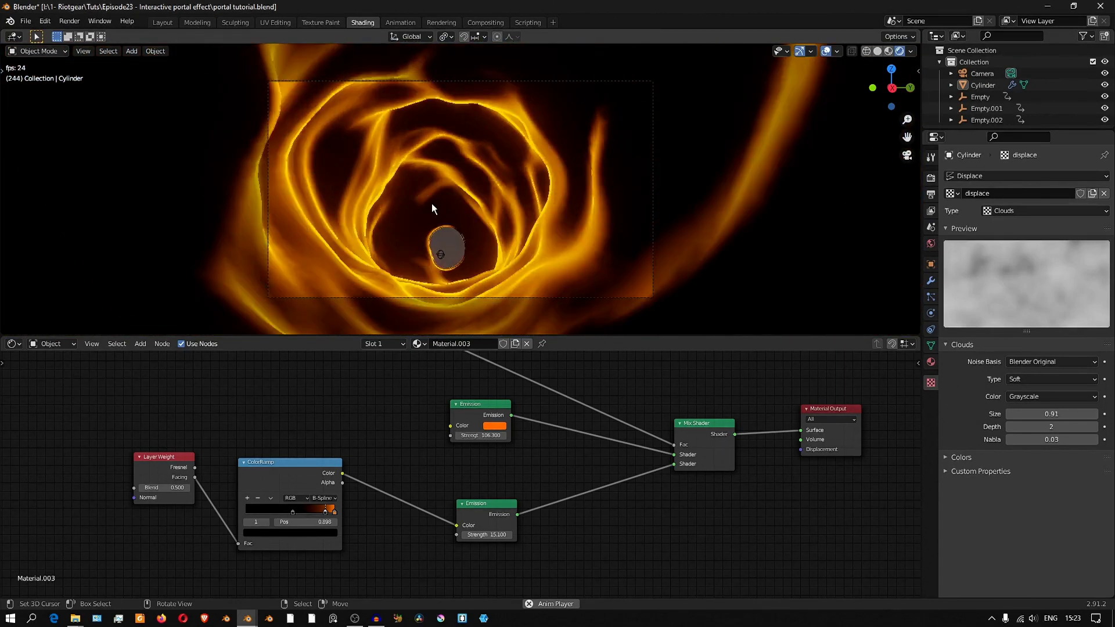
{"action": "key", "text": "space"}
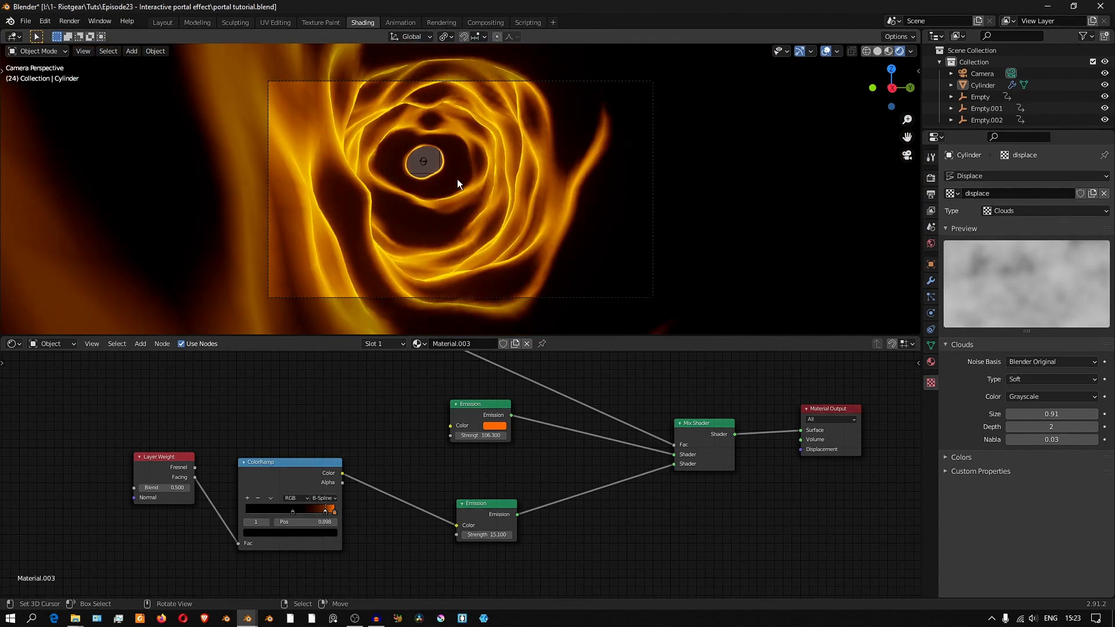
{"action": "key", "text": "KP_0"}
{"action": "middle_click_drag", "start_coordinate": [474, 201], "coordinate": [407, 146]}
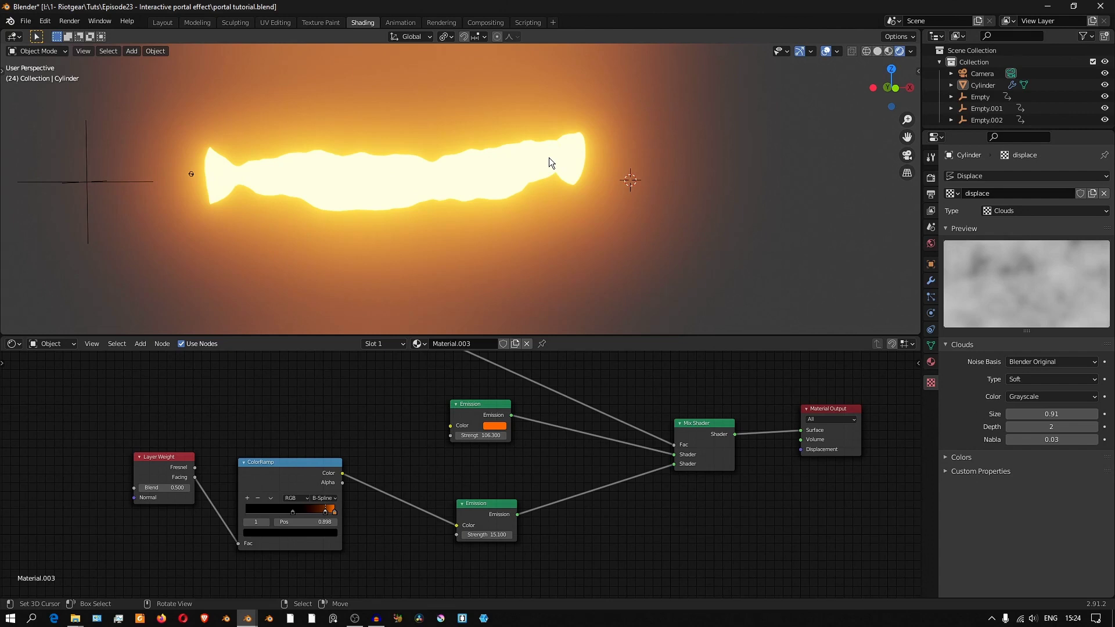
{"action": "key", "text": "KP_0"}
{"action": "key", "text": "space"}
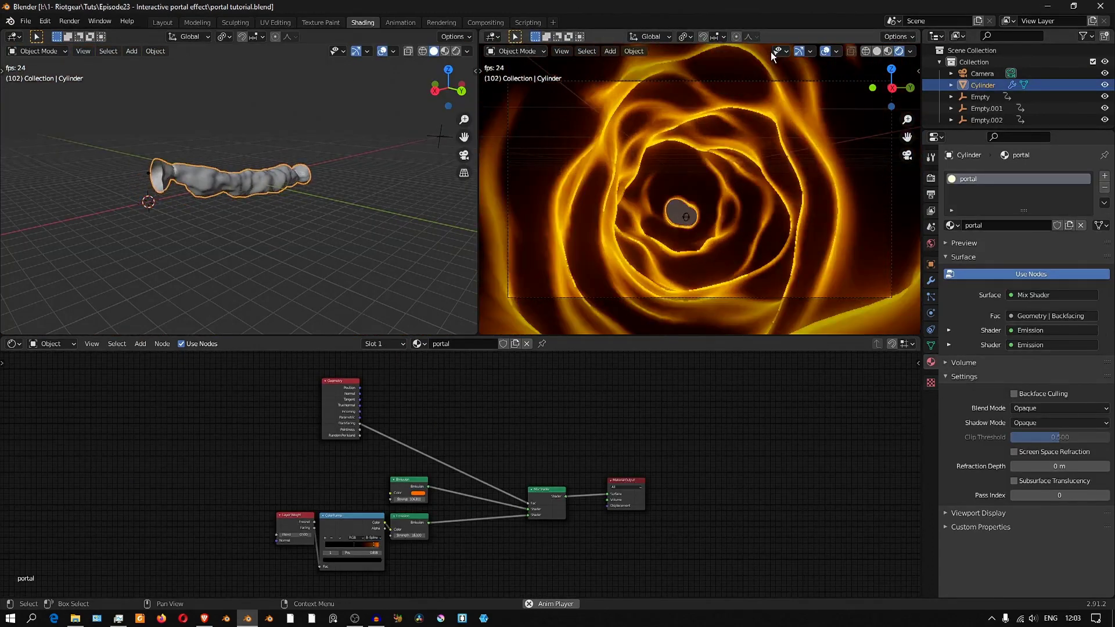
Step: Duplicate the tunnel cylinder in place
{"action": "middle_click_drag", "start_coordinate": [279, 151], "coordinate": [431, 185]}
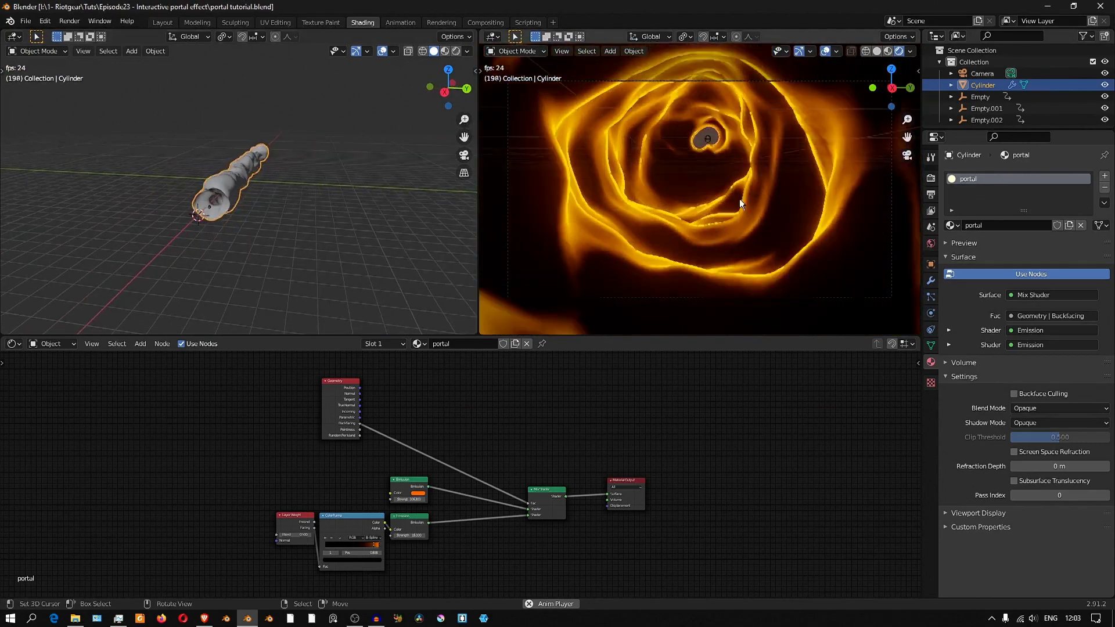
{"action": "scroll", "coordinate": [245, 193], "scroll_direction": "up", "scroll_amount": 5}
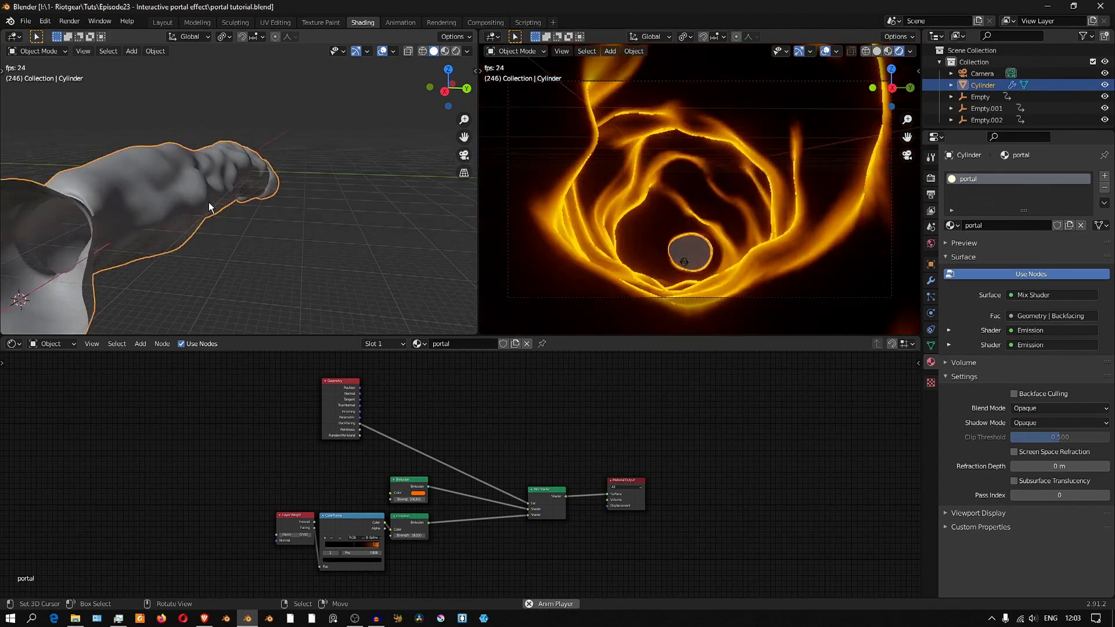
{"action": "middle_click_drag", "start_coordinate": [208, 202], "coordinate": [288, 193]}
{"action": "key", "text": "shift+d"}
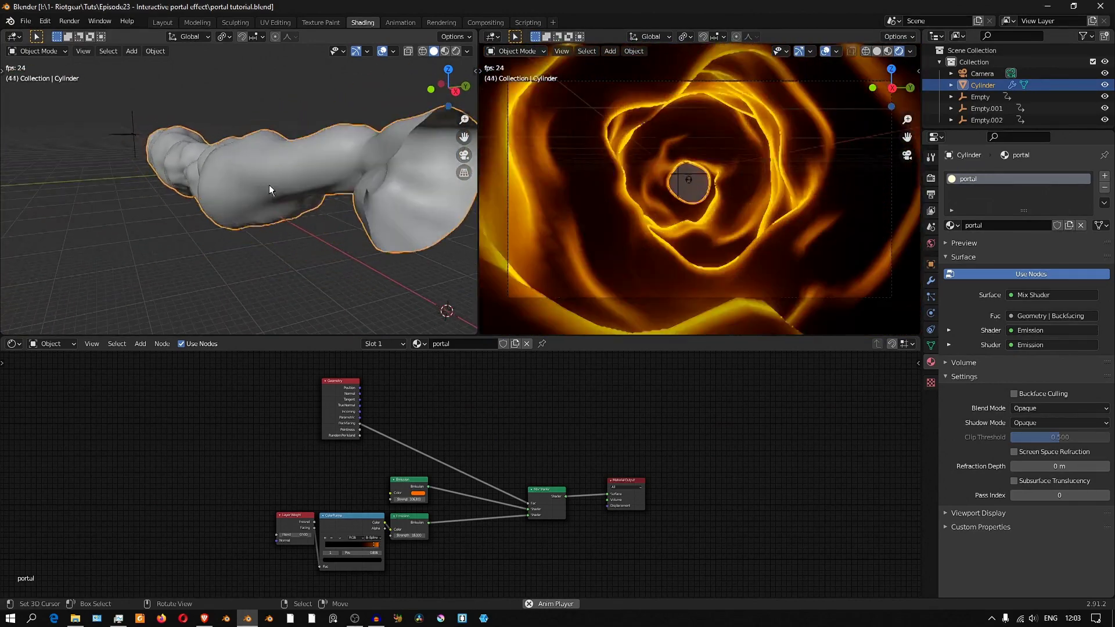
{"action": "left_click", "coordinate": [271, 185]}
Step: Shrink the duplicate's mesh slightly inward along its normals with Alt+S in Edit Mode
{"action": "key", "text": "Tab"}
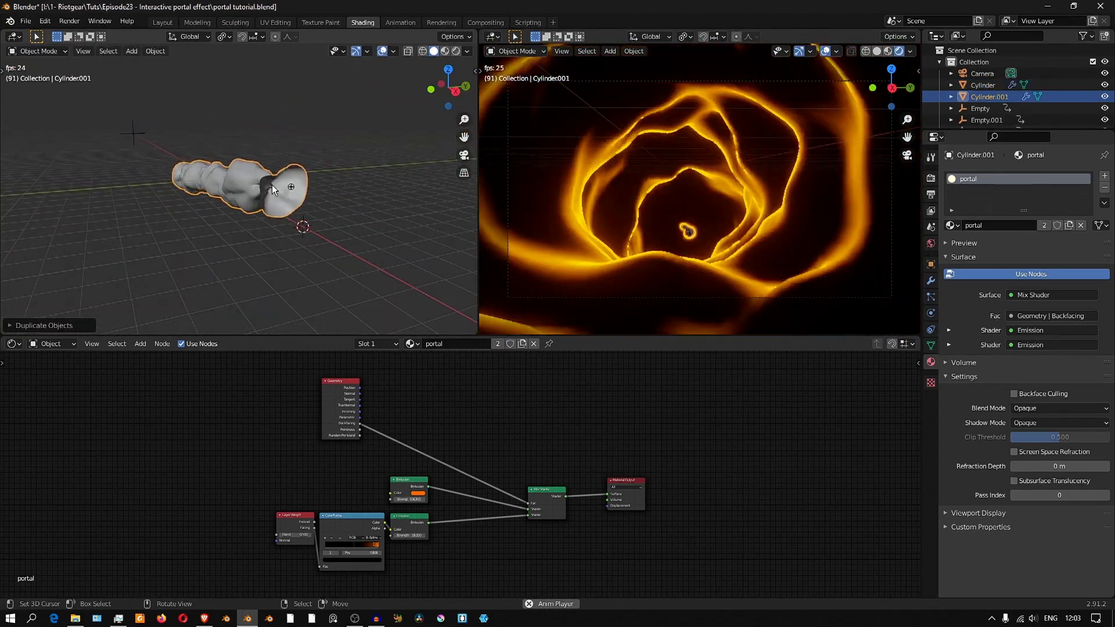
{"action": "scroll", "coordinate": [283, 187], "scroll_direction": "up", "scroll_amount": 3}
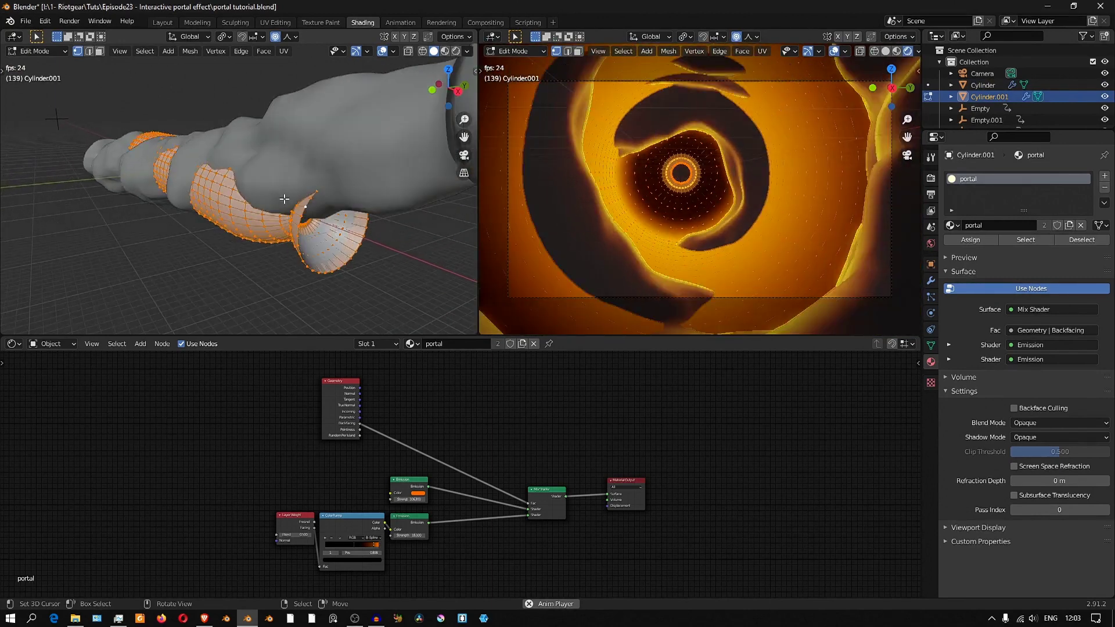
{"action": "middle_click_drag", "start_coordinate": [283, 187], "coordinate": [339, 234]}
{"action": "key", "text": "alt+s"}
{"action": "mouse_move", "coordinate": [339, 234]}
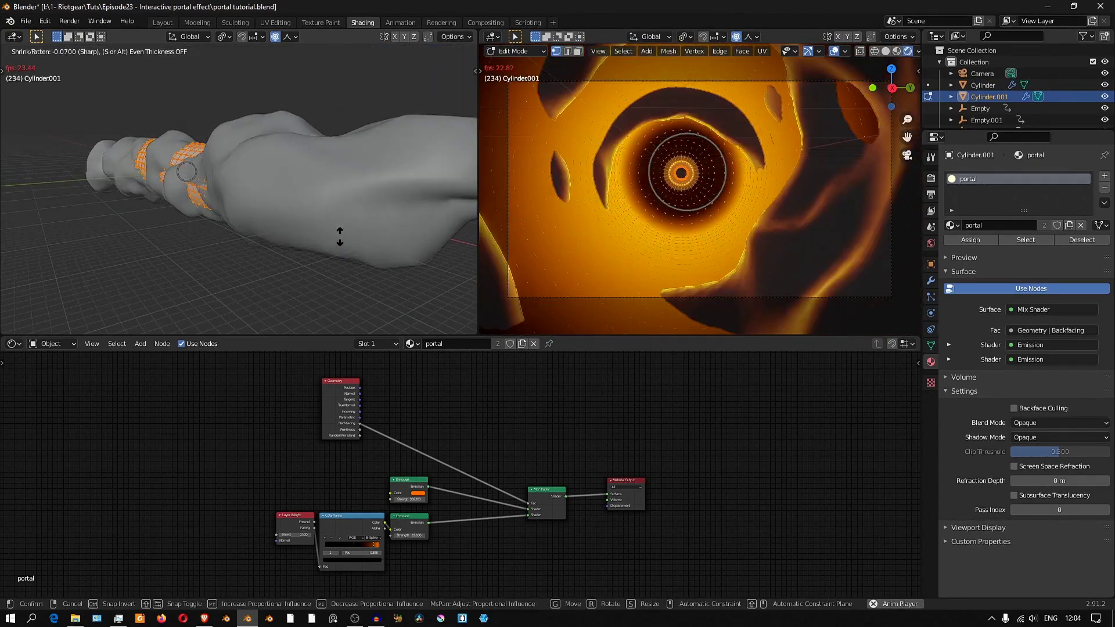
{"action": "left_click", "coordinate": [339, 239]}
{"action": "scroll", "coordinate": [339, 238], "scroll_direction": "down", "scroll_amount": 2}
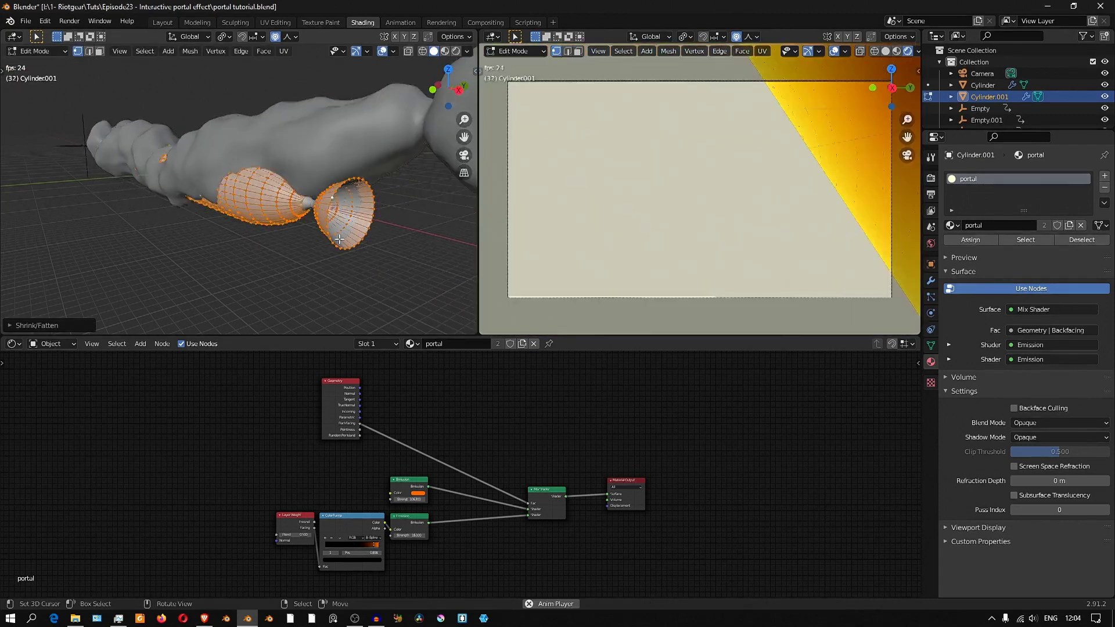
{"action": "key", "text": "Tab"}
{"action": "middle_click_drag", "start_coordinate": [339, 238], "coordinate": [218, 166]}
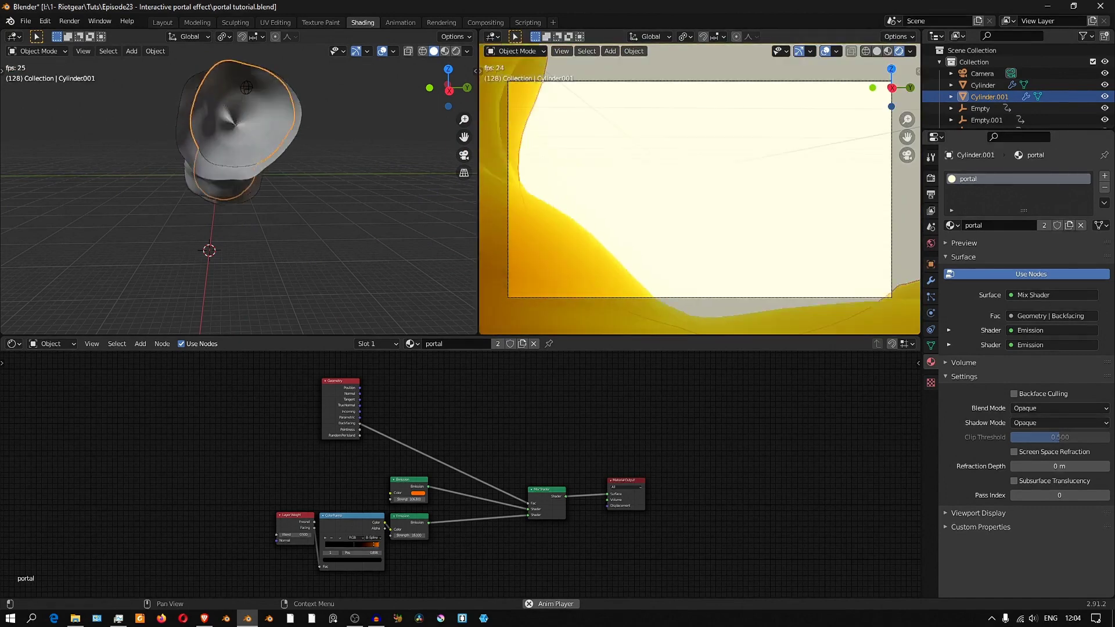
Step: Make the duplicate's material single-user and rename it 'portal details'
{"action": "left_click", "coordinate": [1044, 226]}
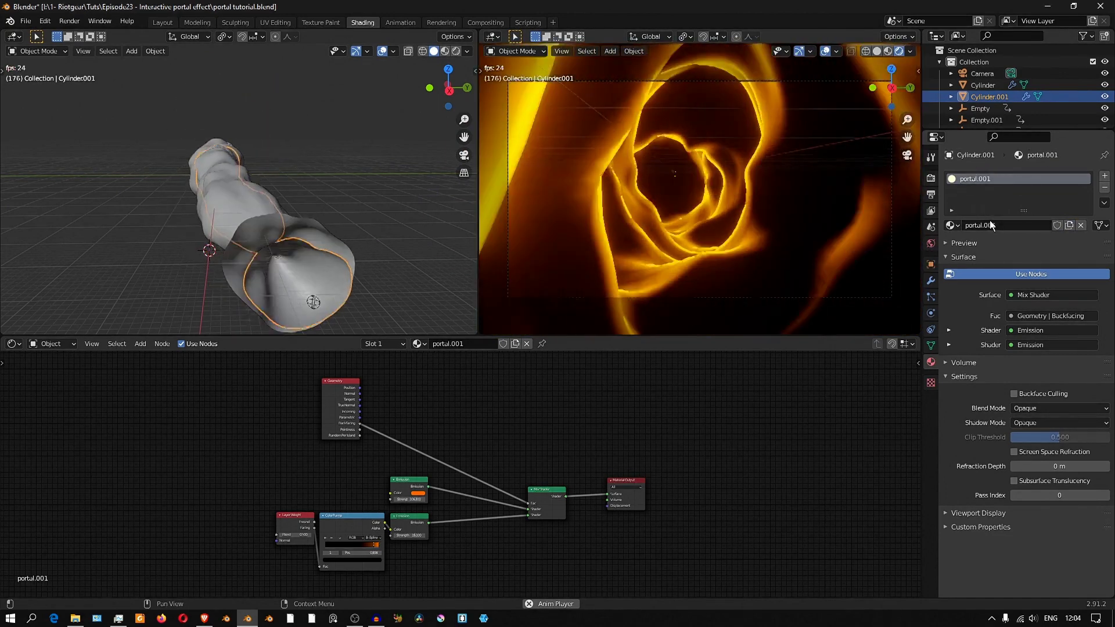
{"action": "double_click", "coordinate": [985, 225]}
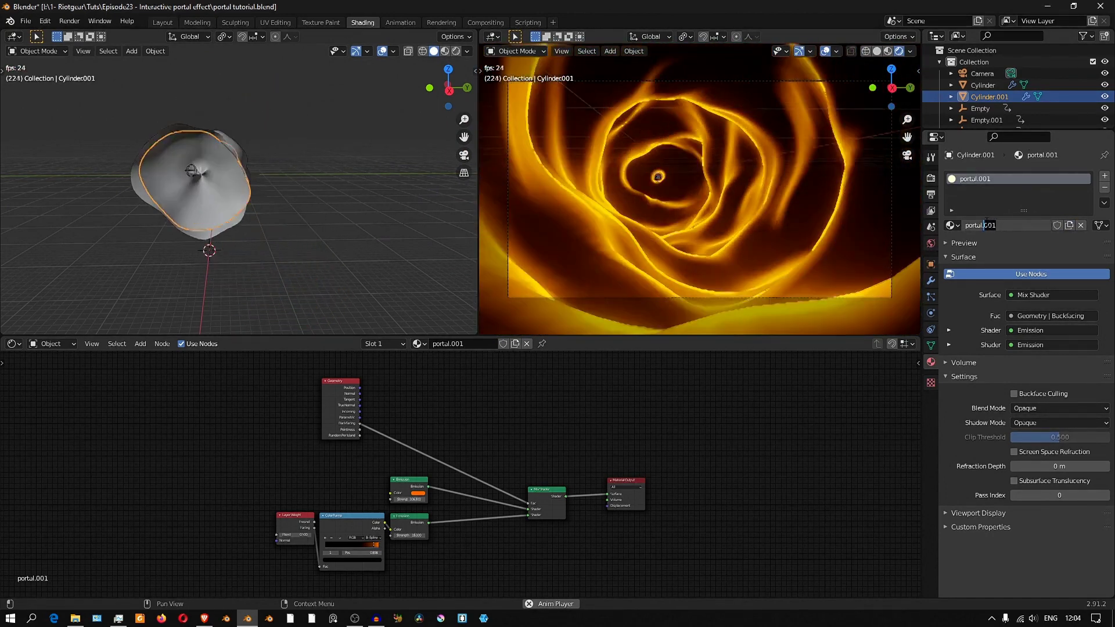
{"action": "type", "text": "co"}
{"action": "type", "text": "tails"}
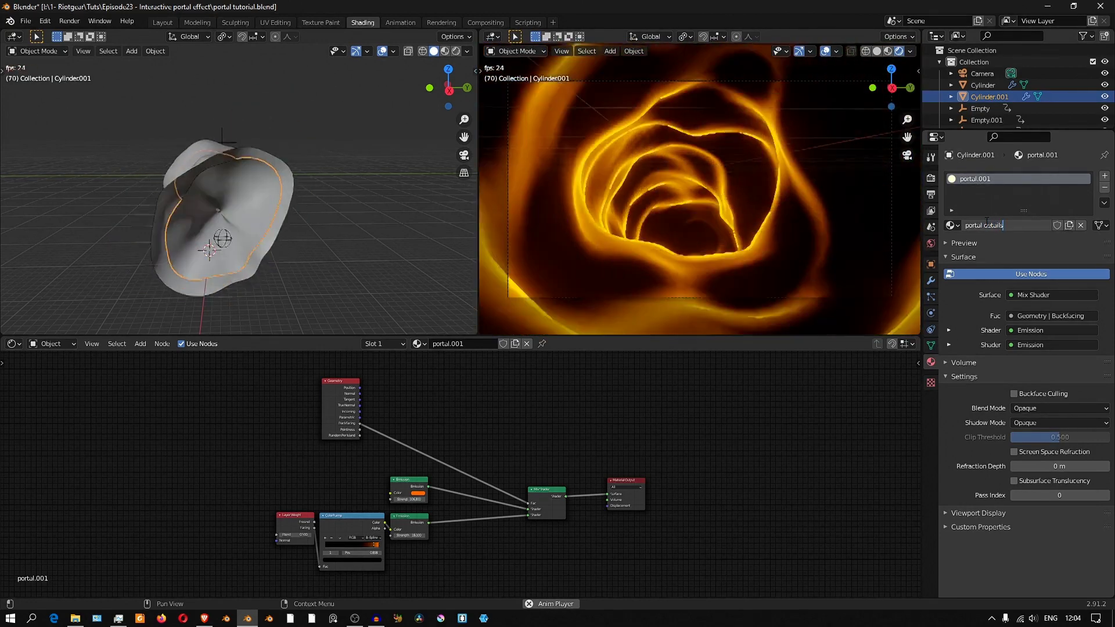
{"action": "key", "text": "Return"}
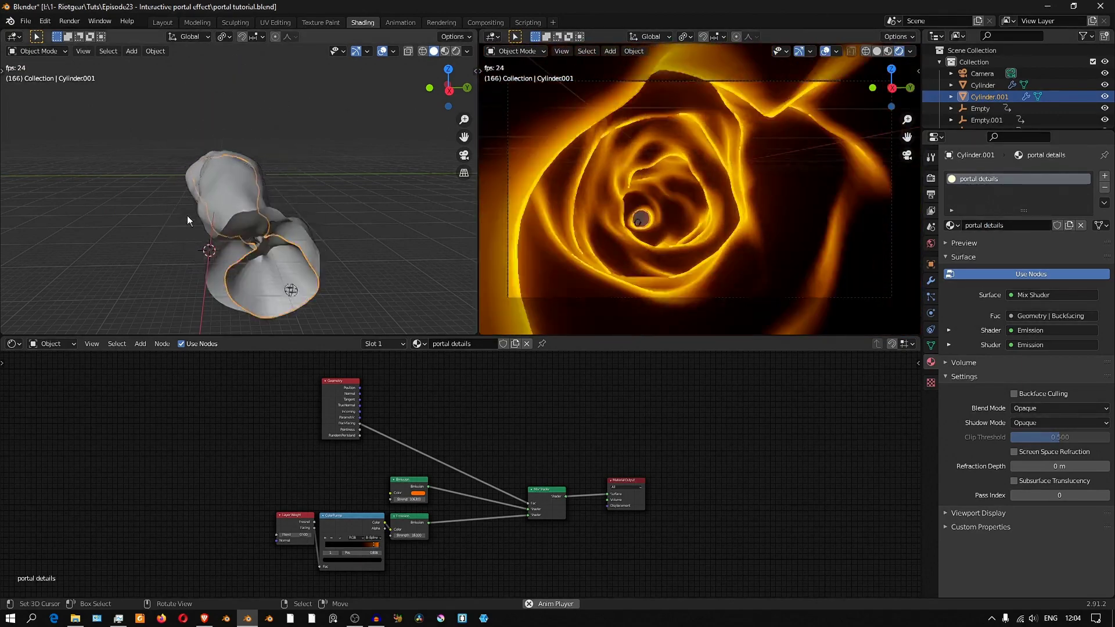
Step: Delete the Geometry, Layer Weight and ColorRamp nodes from portal details
{"action": "middle_click_drag", "start_coordinate": [385, 434], "coordinate": [481, 457]}
{"action": "scroll", "coordinate": [414, 410], "scroll_direction": "up", "scroll_amount": 1}
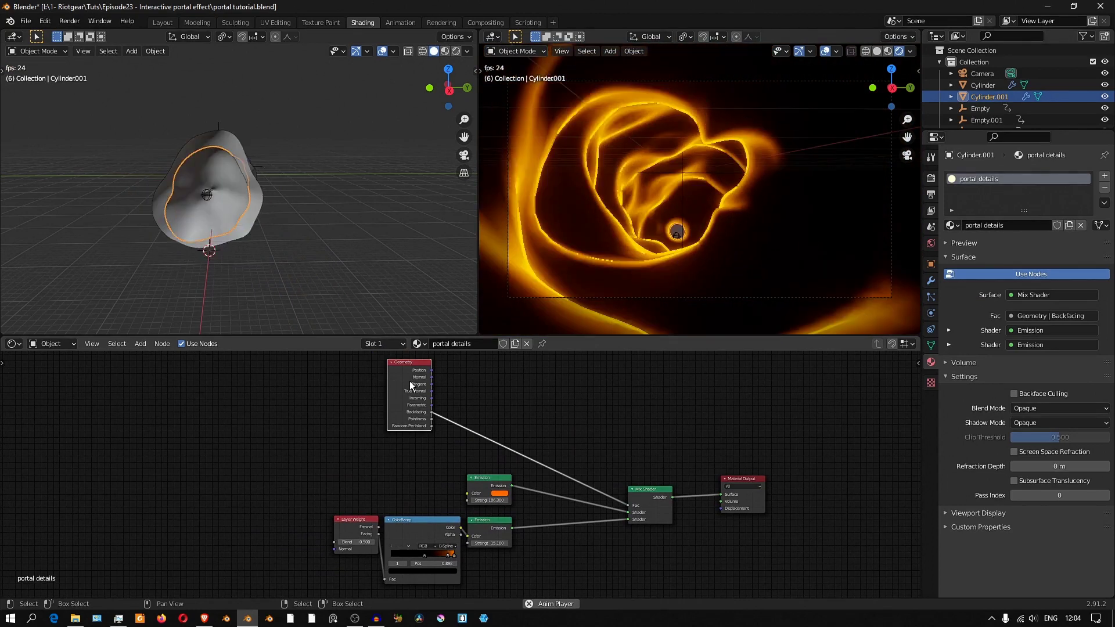
{"action": "key", "text": "x"}
{"action": "left_click", "coordinate": [351, 528]}
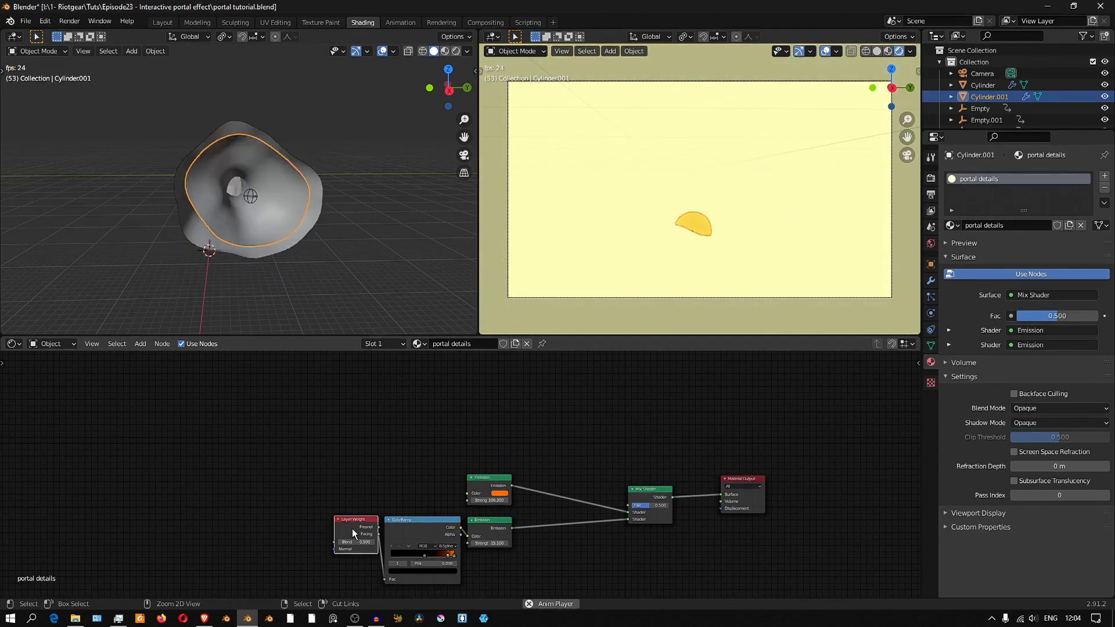
{"action": "key", "text": "x"}
{"action": "left_click", "coordinate": [416, 524]}
{"action": "key", "text": "x"}
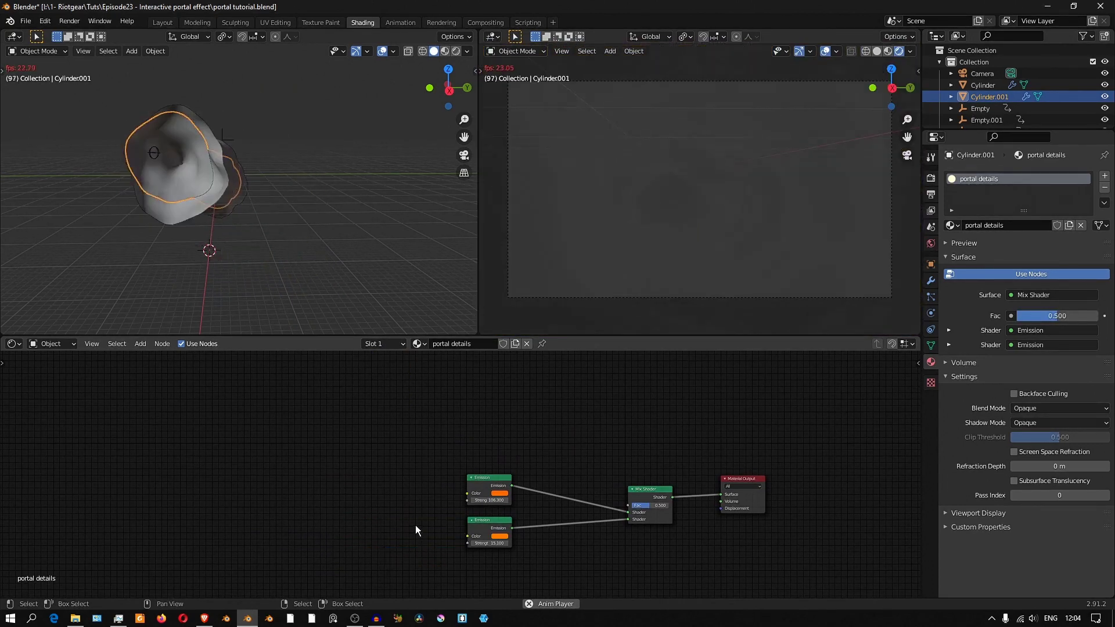
{"action": "middle_click_drag", "start_coordinate": [415, 524], "coordinate": [428, 482]}
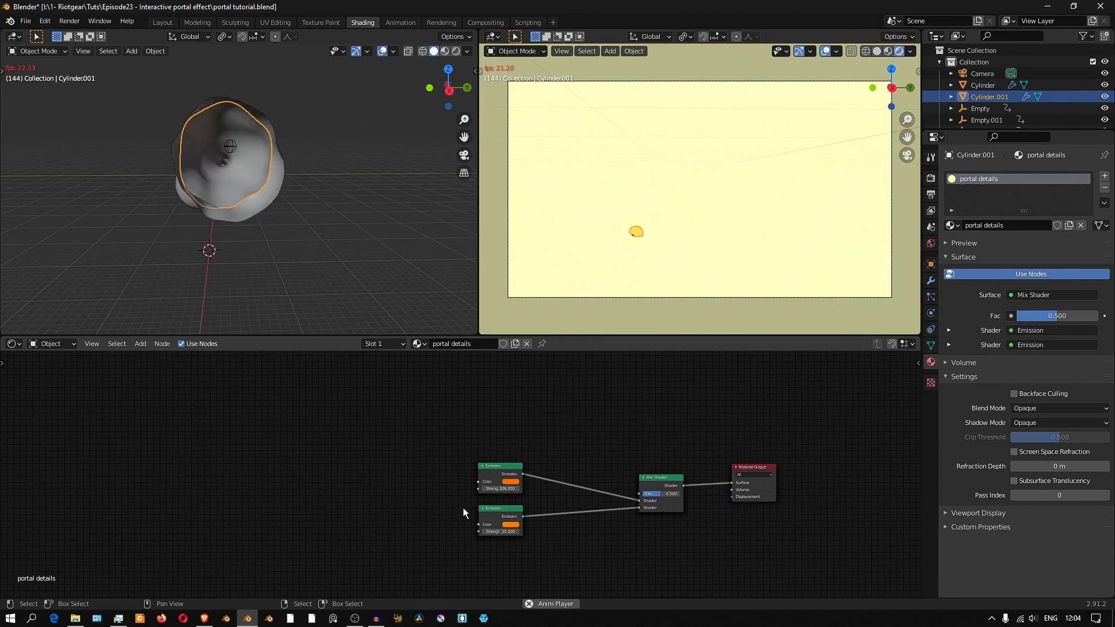
Step: Replace the lower Emission with a Transparent BSDF linked to the Mix Shader's second shader
{"action": "left_click", "coordinate": [492, 513]}
{"action": "key", "text": "x"}
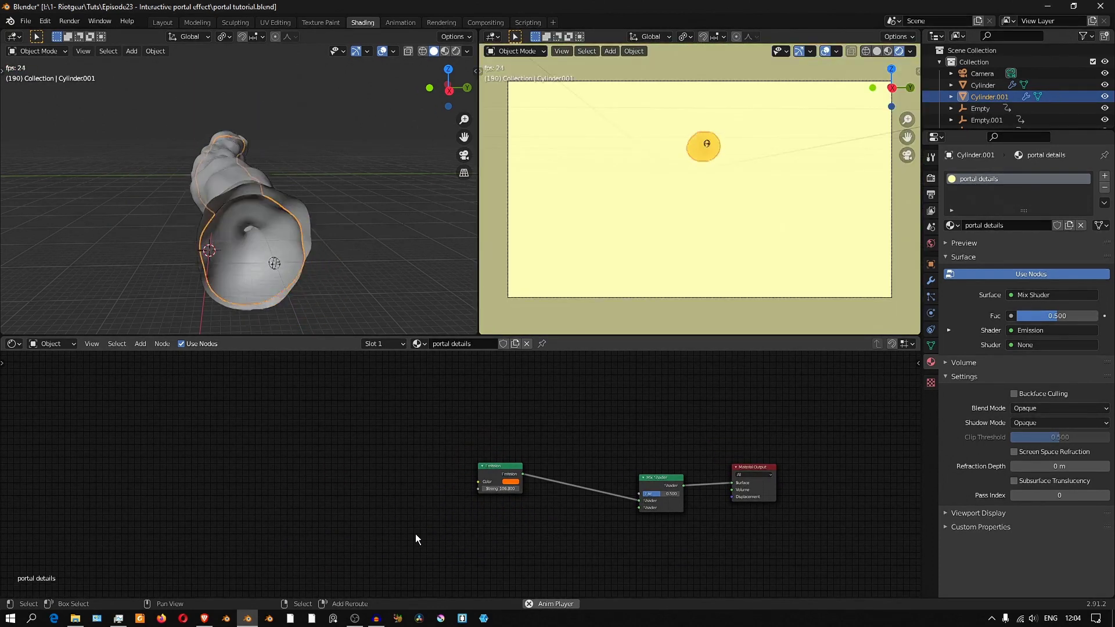
{"action": "key", "text": "shift+a"}
{"action": "mouse_move", "coordinate": [384, 514]}
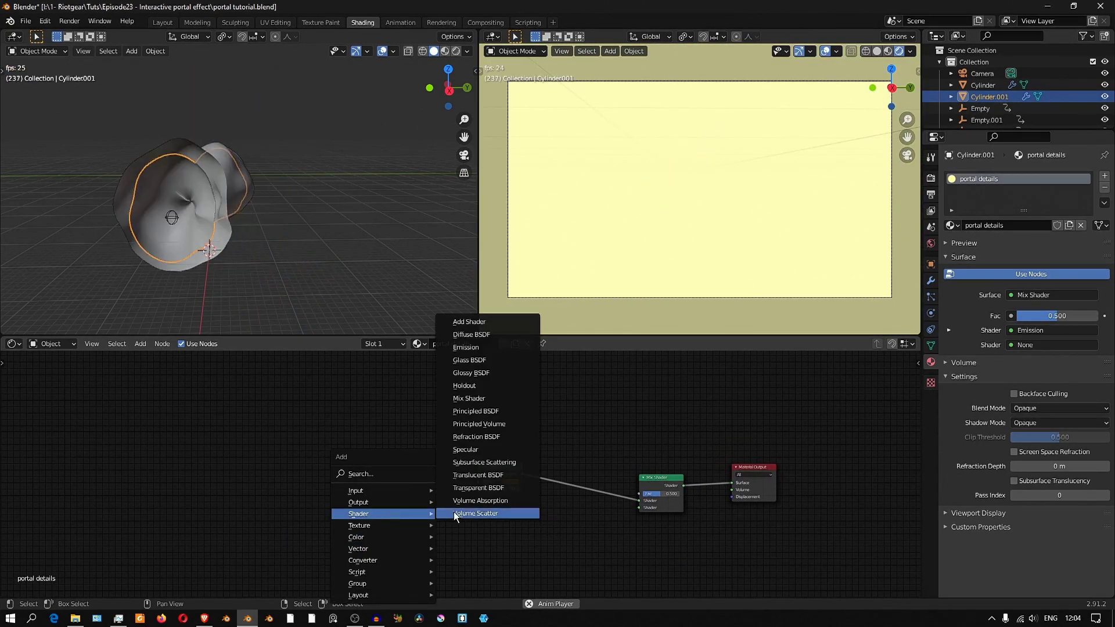
{"action": "left_click", "coordinate": [481, 490]}
{"action": "left_click", "coordinate": [481, 523]}
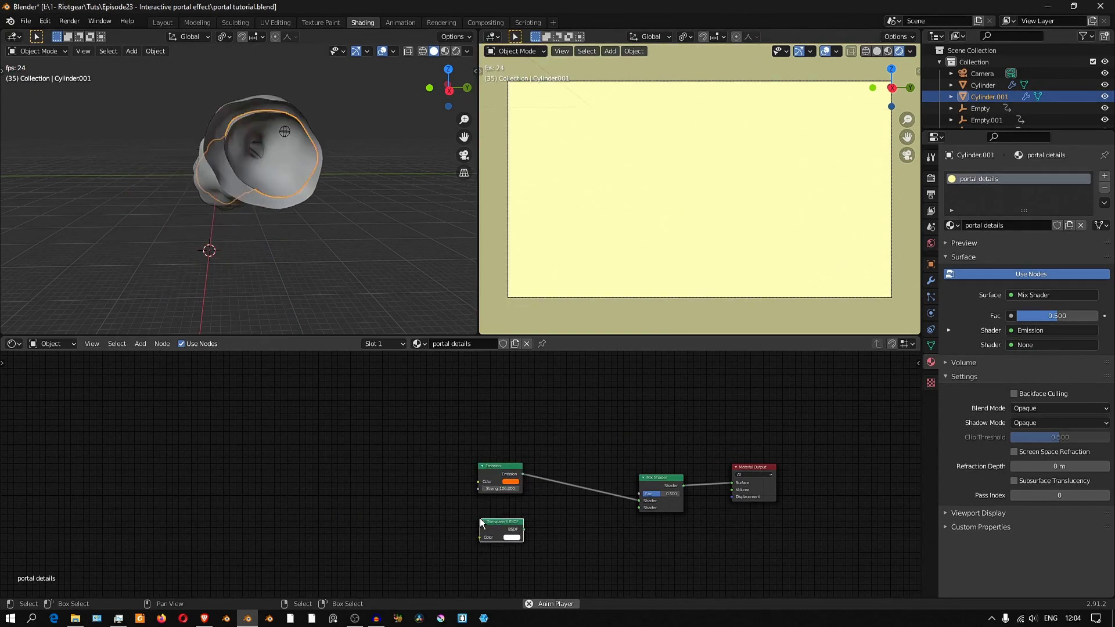
{"action": "left_click_drag", "start_coordinate": [645, 508], "coordinate": [646, 508]}
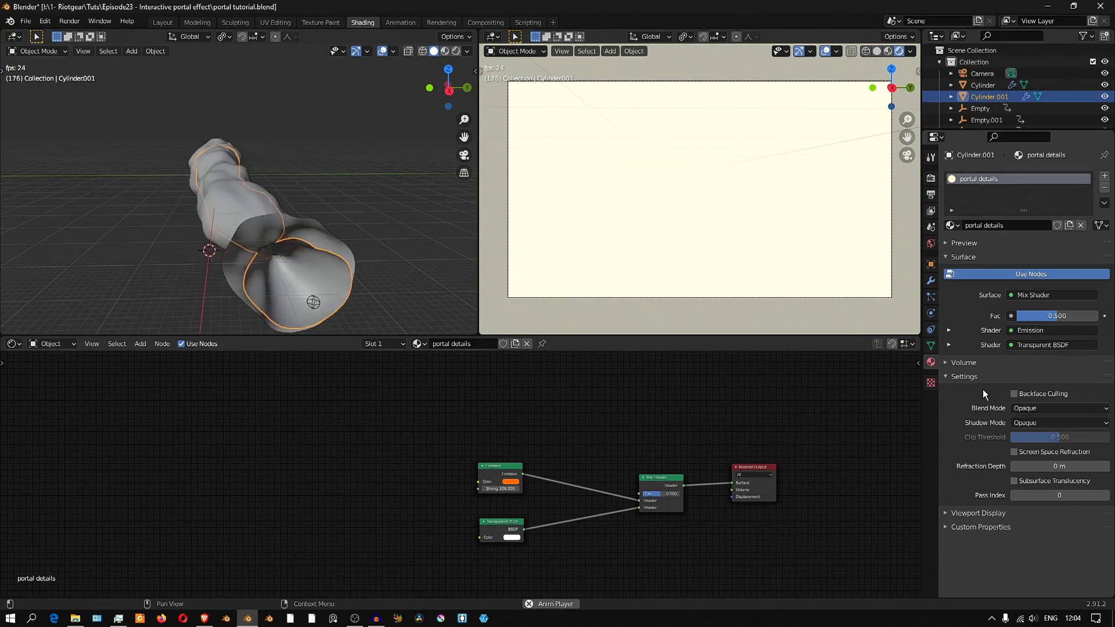
Step: Set the material's Blend Mode to Alpha Blend
{"action": "left_click", "coordinate": [1036, 409]}
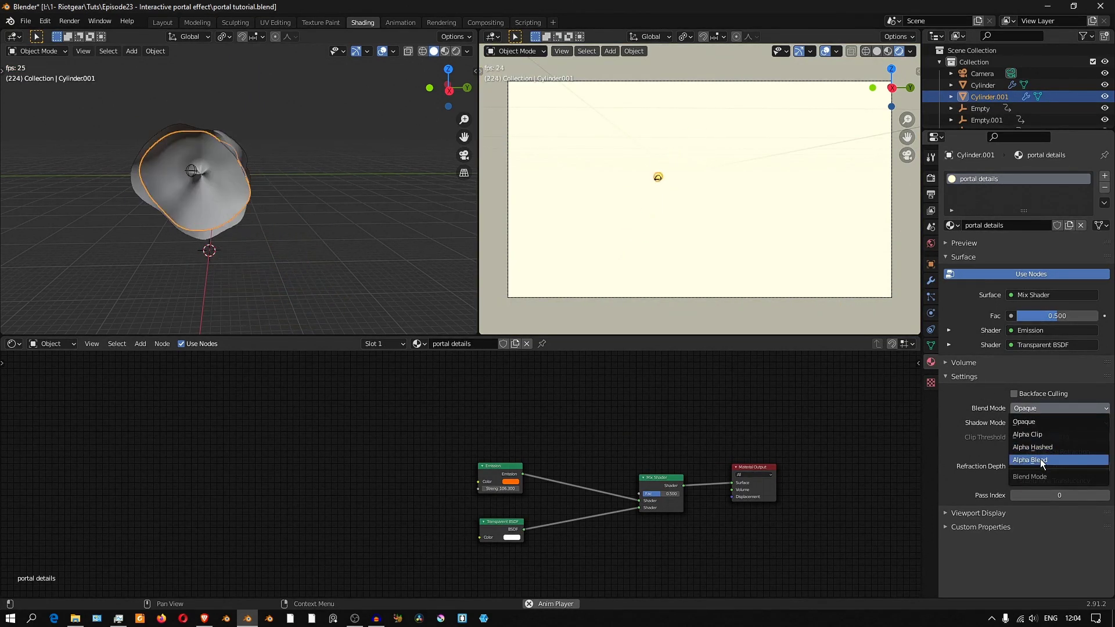
{"action": "left_click", "coordinate": [1038, 459]}
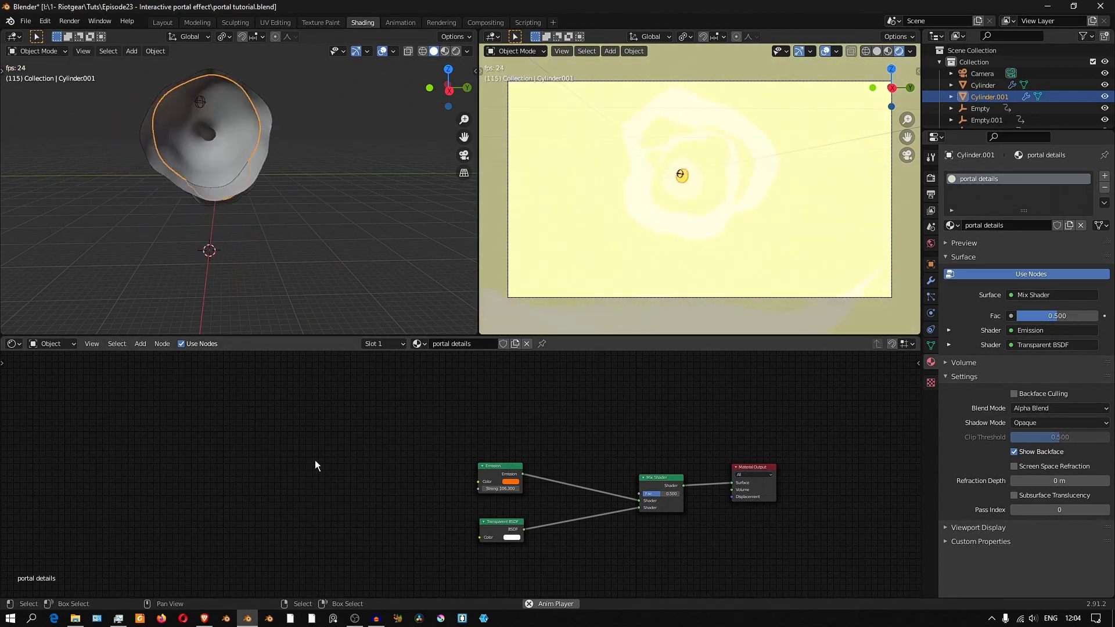
{"action": "key", "text": "shift+a"}
{"action": "mouse_move", "coordinate": [242, 472]}
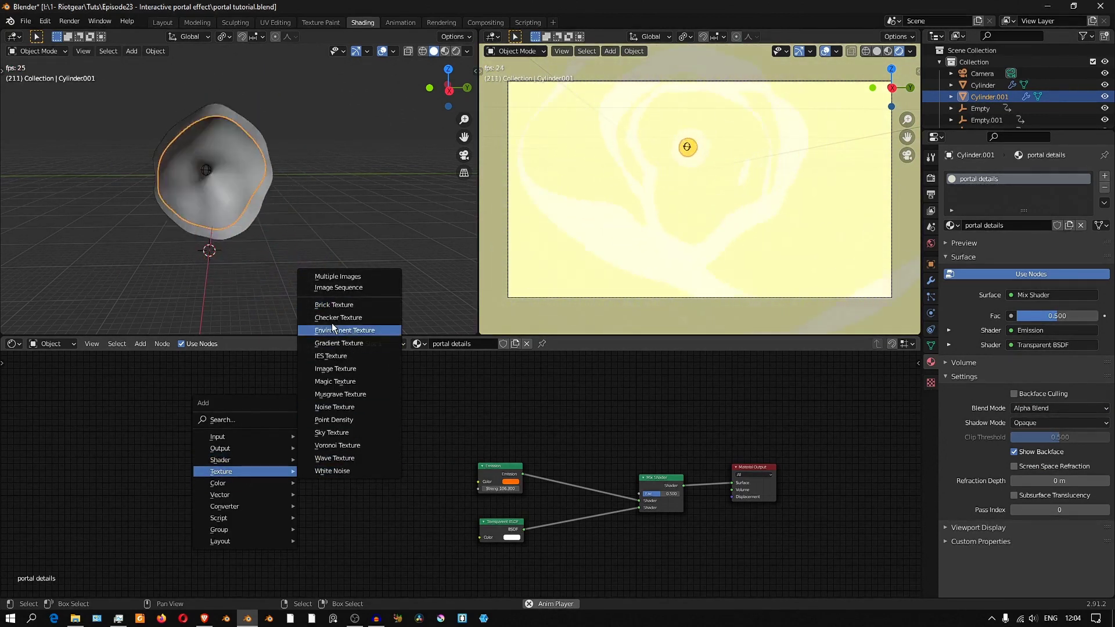
Step: Add a Brick Texture node and preview it on the portal with playback stopped
{"action": "left_click", "coordinate": [334, 304]}
{"action": "left_click", "coordinate": [329, 426]}
{"action": "left_click", "coordinate": [336, 432], "text": "ctrl+shift"}
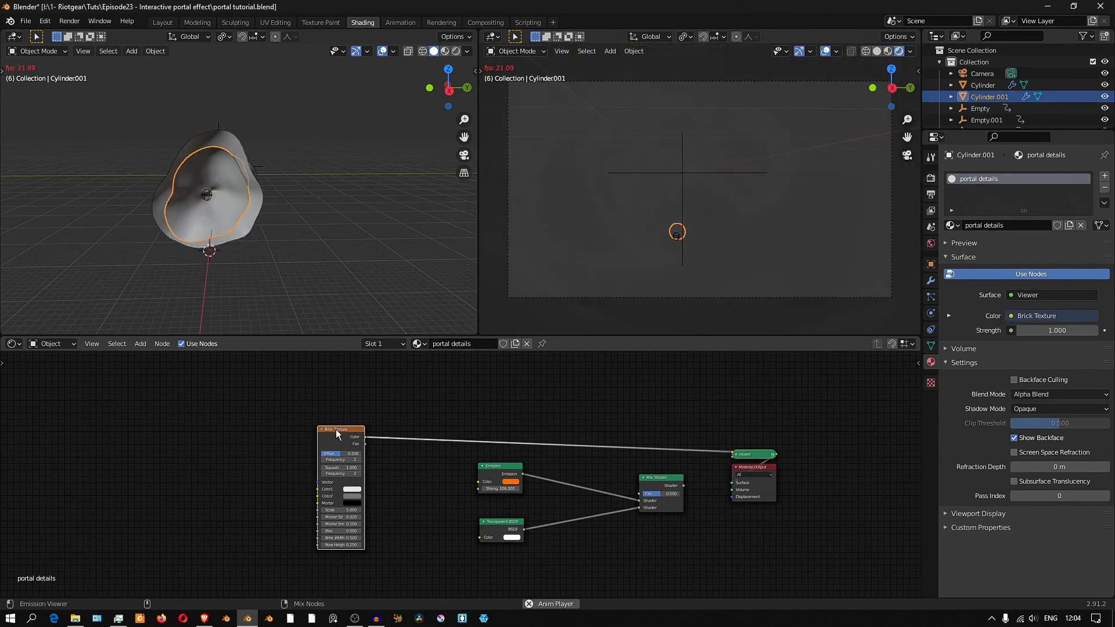
{"action": "key", "text": "space"}
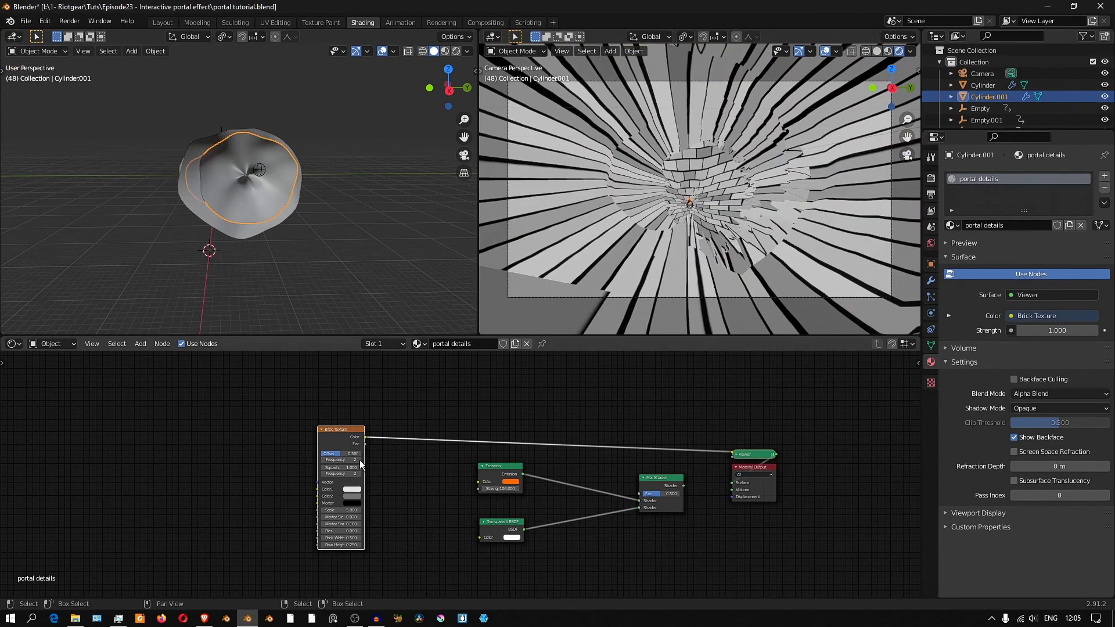
{"action": "scroll", "coordinate": [360, 459], "scroll_direction": "up", "scroll_amount": 3}
{"action": "middle_click_drag", "start_coordinate": [360, 460], "coordinate": [298, 448]}
{"action": "scroll", "coordinate": [391, 467], "scroll_direction": "down", "scroll_amount": 2}
{"action": "scroll", "coordinate": [264, 404], "scroll_direction": "up", "scroll_amount": 1}
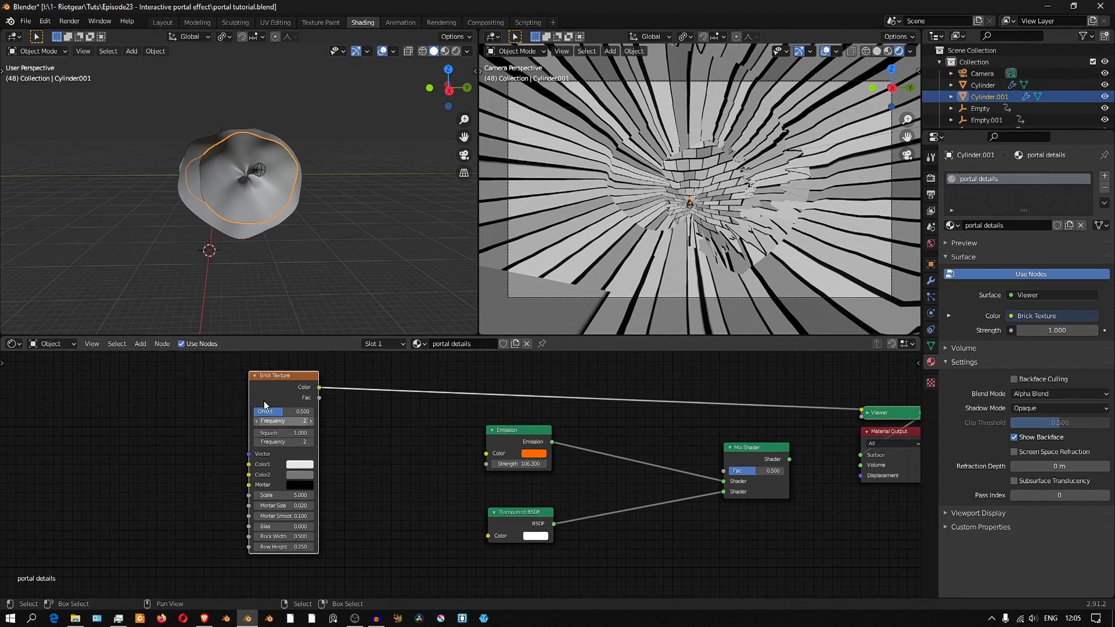
Step: Give the Brick Texture UV mapping via Ctrl+T and tune it to scale 29.6 with thin mortar
{"action": "key", "text": "ctrl+t"}
{"action": "scroll", "coordinate": [148, 423], "scroll_direction": "up", "scroll_amount": 2}
{"action": "left_click_drag", "start_coordinate": [148, 427], "coordinate": [181, 400]}
{"action": "left_click", "coordinate": [408, 518]}
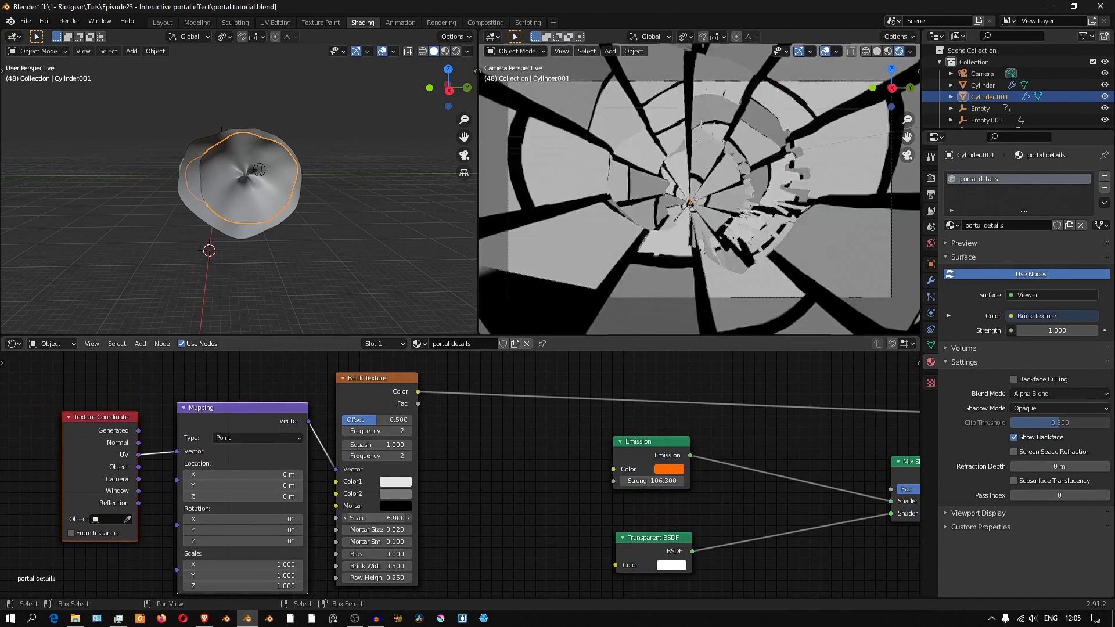
{"action": "left_click_drag", "start_coordinate": [377, 518], "coordinate": [418, 518]}
{"action": "mouse_move", "coordinate": [377, 445]}
{"action": "left_mouse_down"}
{"action": "mouse_move", "coordinate": [423, 445]}
{"action": "mouse_move", "coordinate": [366, 445]}
{"action": "left_mouse_up"}
{"action": "mouse_move", "coordinate": [377, 518]}
{"action": "left_mouse_down"}
{"action": "mouse_move", "coordinate": [395, 518]}
{"action": "mouse_move", "coordinate": [400, 541]}
{"action": "mouse_move", "coordinate": [366, 541]}
{"action": "left_mouse_up"}
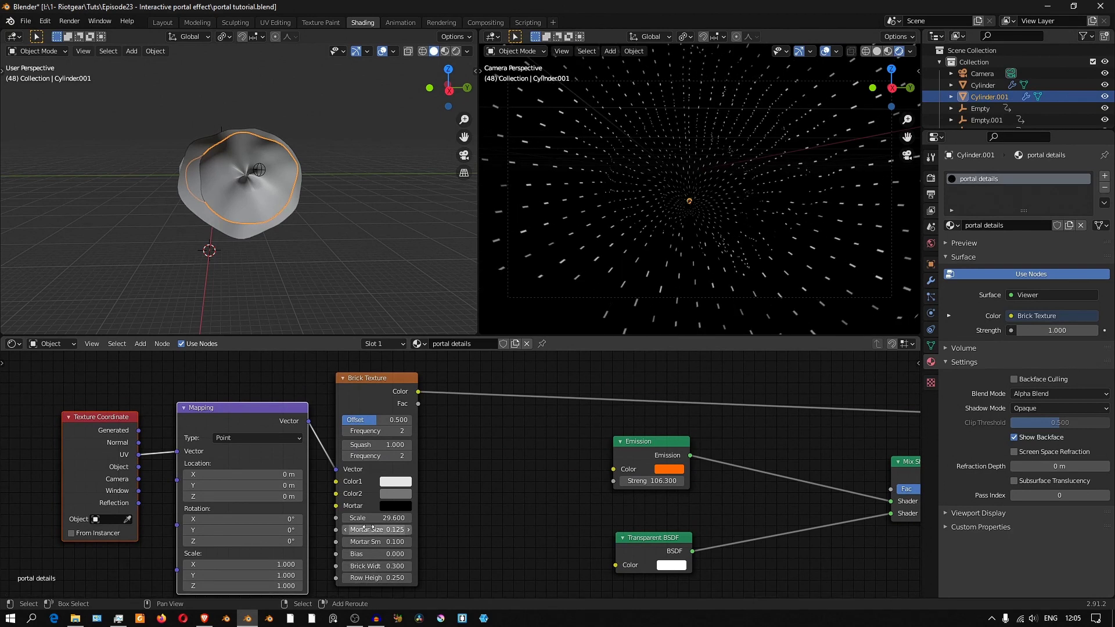
Step: Feed the Brick Texture into the Mix Shader factor and route the Mix Shader to the output
{"action": "key", "text": "Home"}
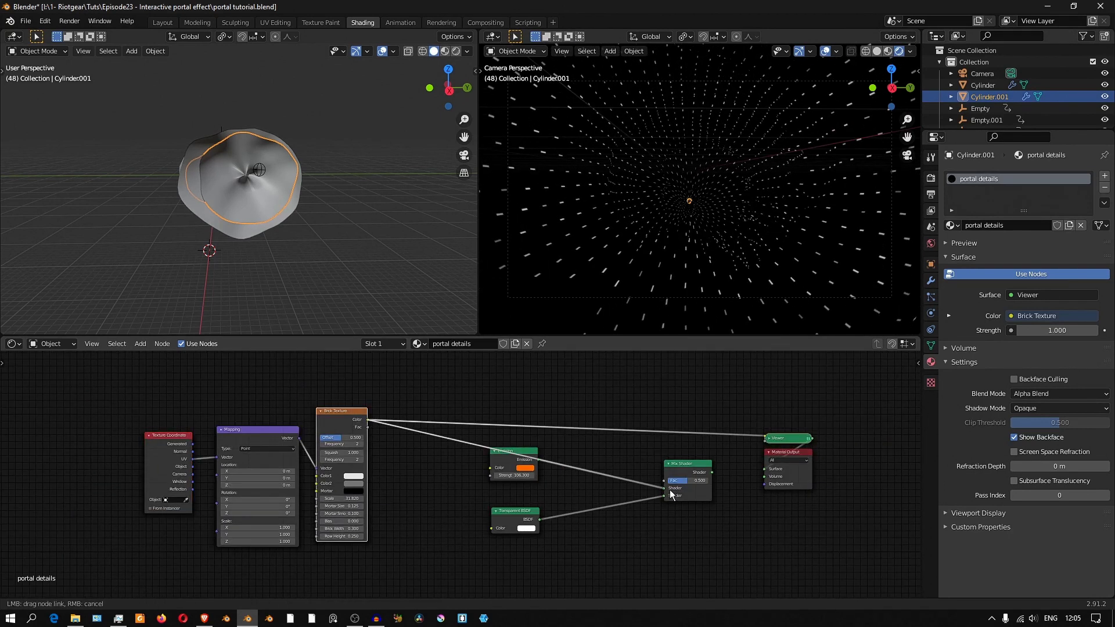
{"action": "left_click_drag", "start_coordinate": [670, 489], "coordinate": [514, 472]}
{"action": "left_click", "coordinate": [680, 468], "text": "ctrl+shift"}
Step: Set brick scale 43.02, mortar smoothness 0.07 and mapping X scale 6.67 while playing back
{"action": "scroll", "coordinate": [499, 501], "scroll_direction": "up", "scroll_amount": 2}
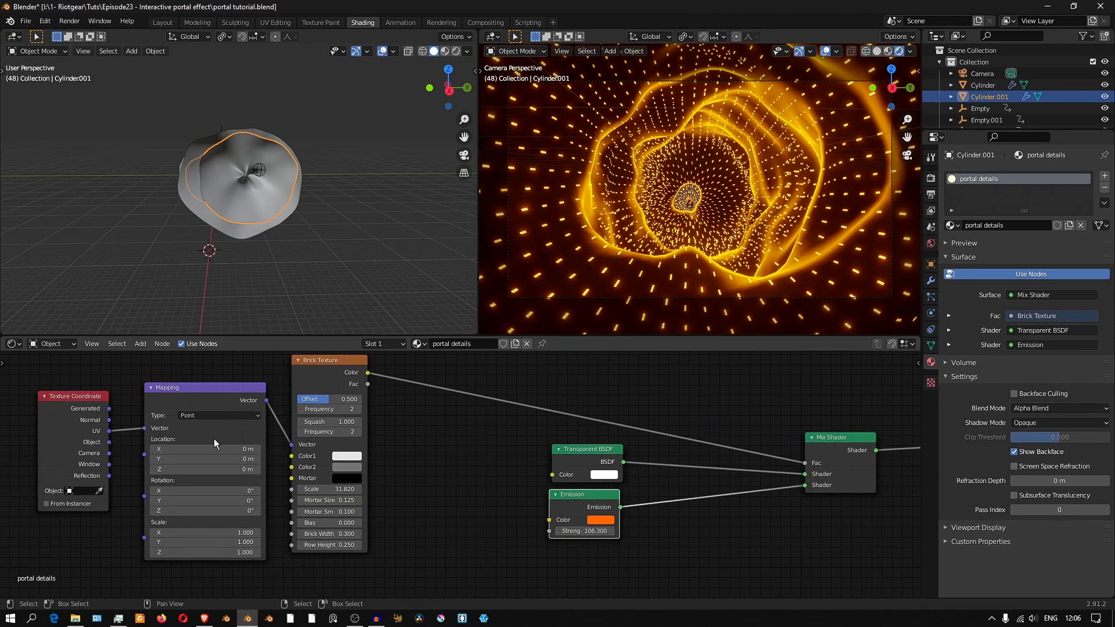
{"action": "left_click_drag", "start_coordinate": [316, 489], "coordinate": [380, 489]}
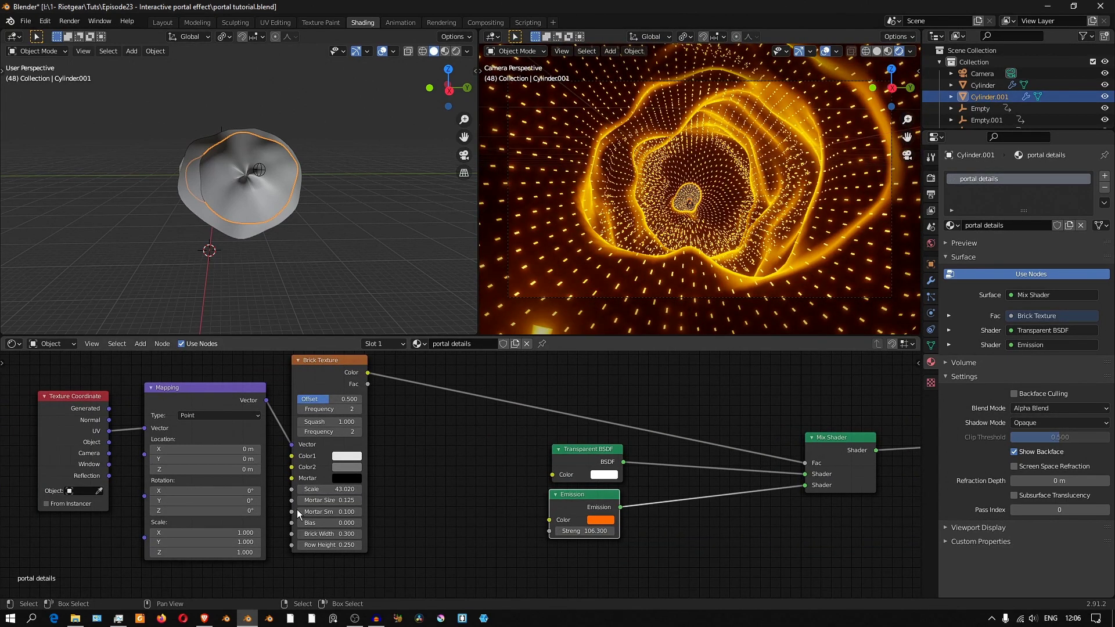
{"action": "key", "text": "space"}
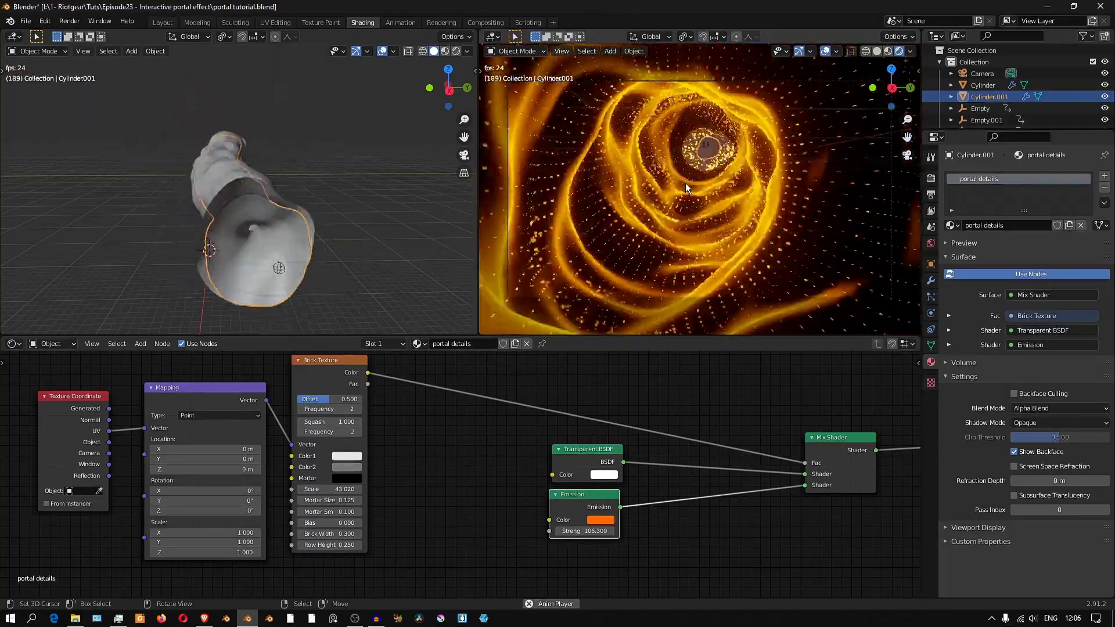
{"action": "left_click_drag", "start_coordinate": [334, 511], "coordinate": [325, 511]}
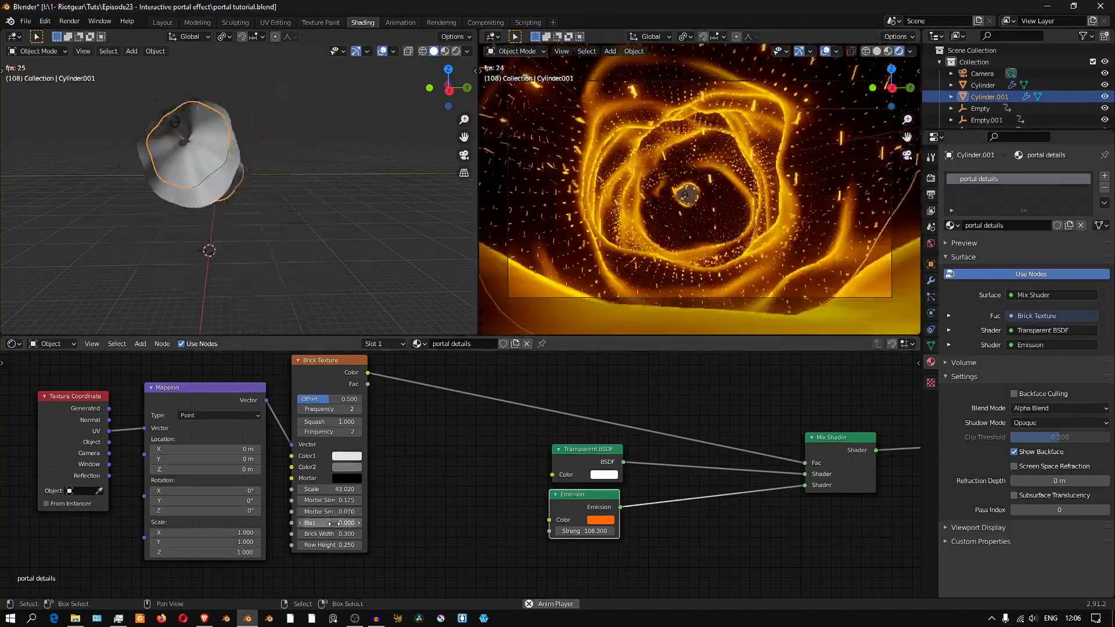
{"action": "left_click_drag", "start_coordinate": [204, 533], "coordinate": [250, 533]}
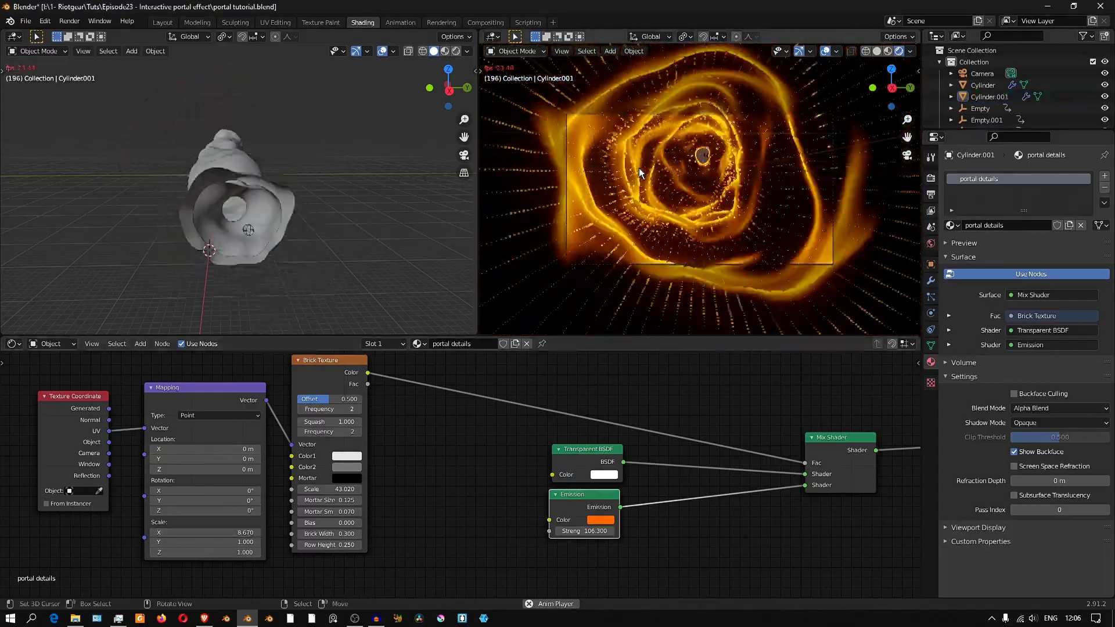
Step: Clear the cube's Displace Strength keyframes and set a constant strength of 1.4
{"action": "scroll", "coordinate": [353, 398], "scroll_direction": "down", "scroll_amount": 2}
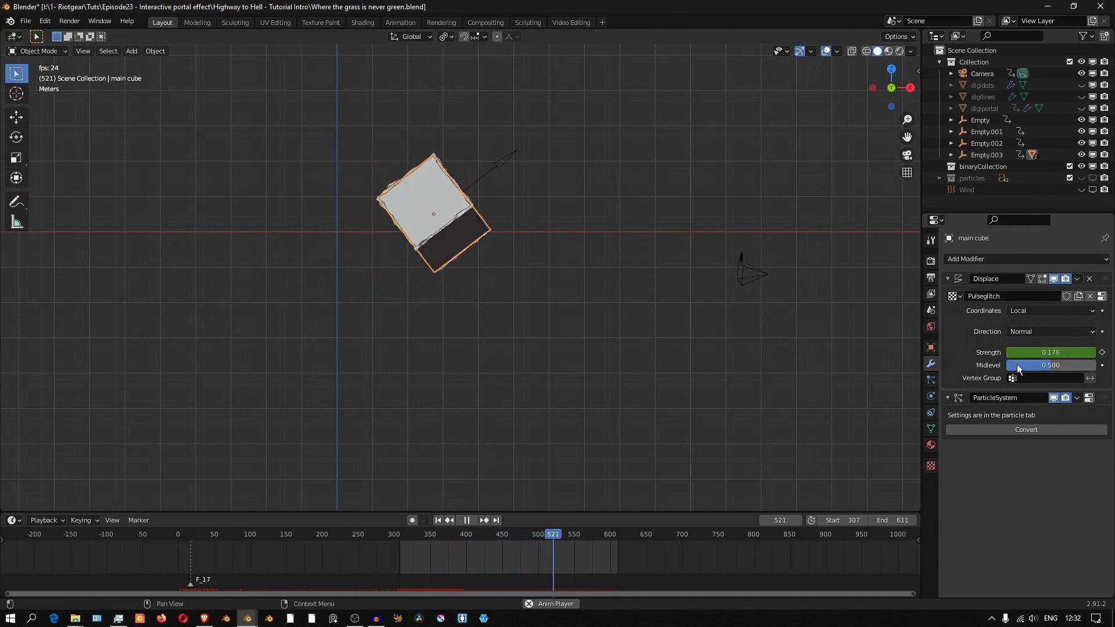
{"action": "right_click", "coordinate": [1041, 352]}
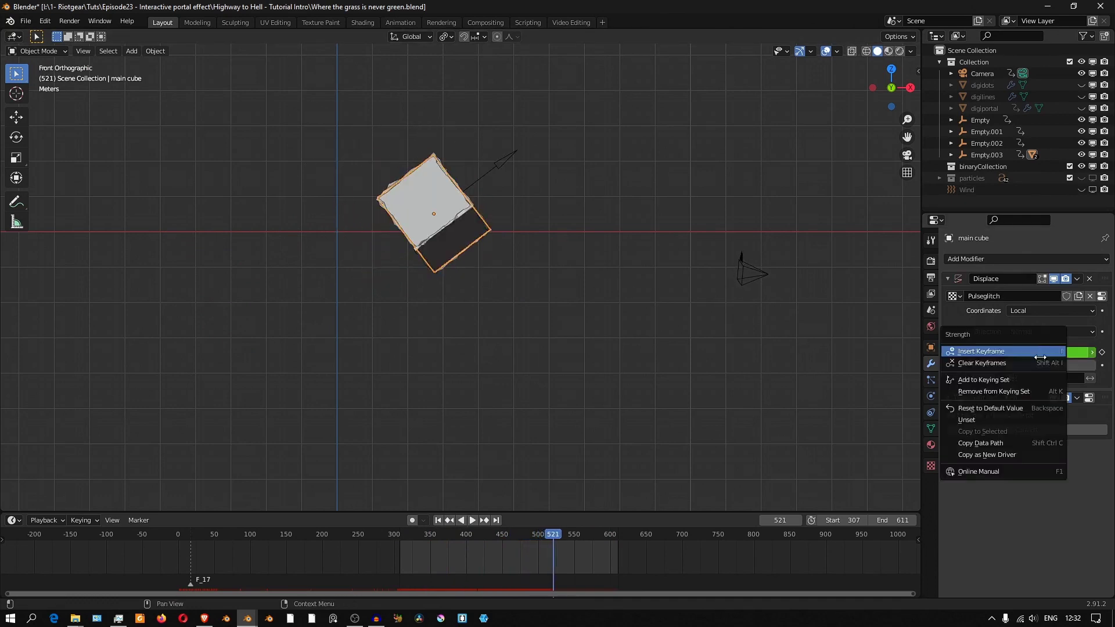
{"action": "left_click", "coordinate": [980, 364]}
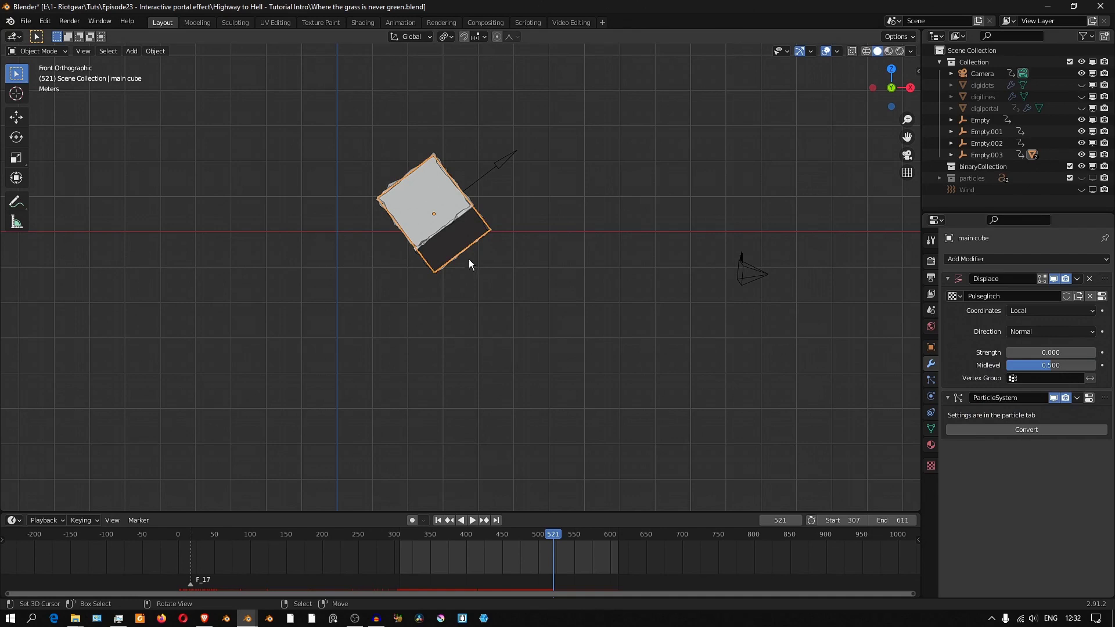
{"action": "key", "text": "space"}
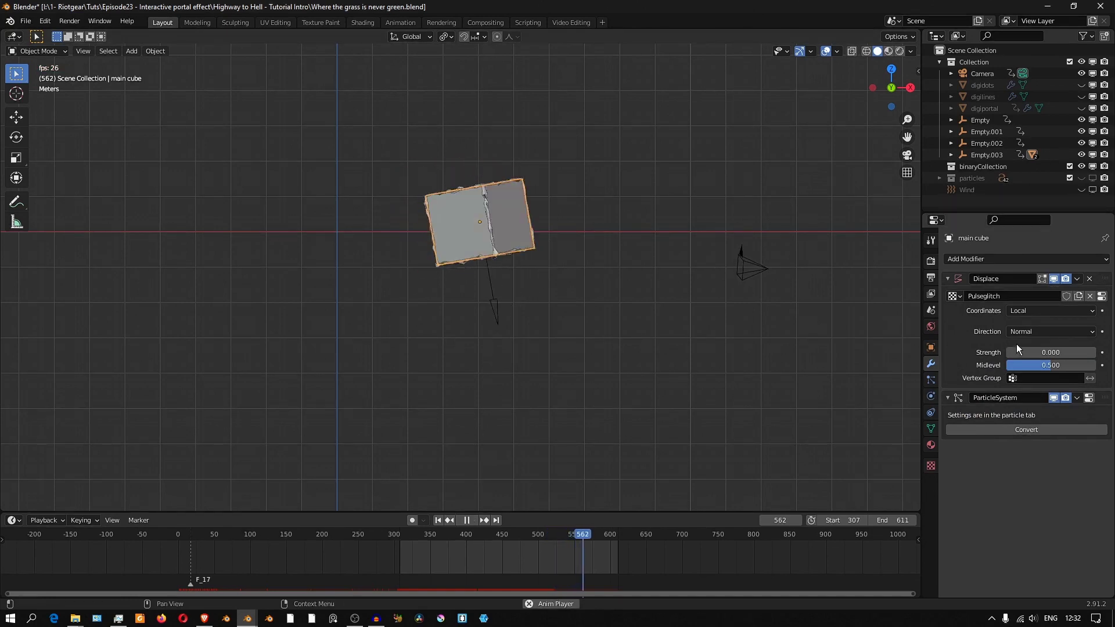
{"action": "left_click_drag", "start_coordinate": [1039, 351], "coordinate": [1085, 351]}
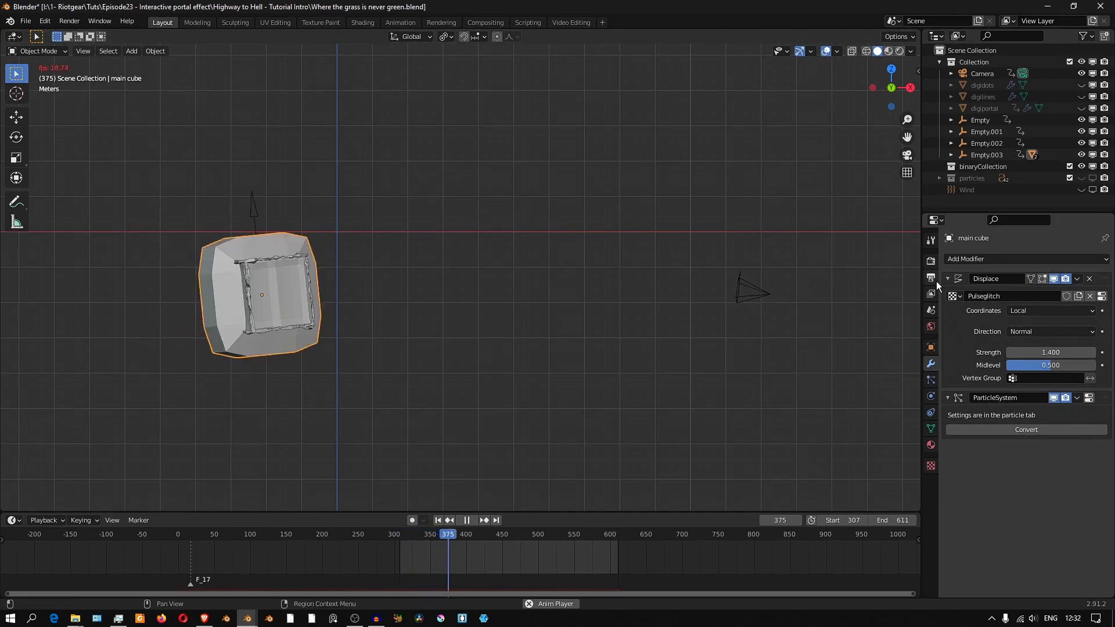
Step: Review the Pulseglitch texture settings and the cube's transform properties, then return to the modifiers
{"action": "left_click", "coordinate": [1101, 296]}
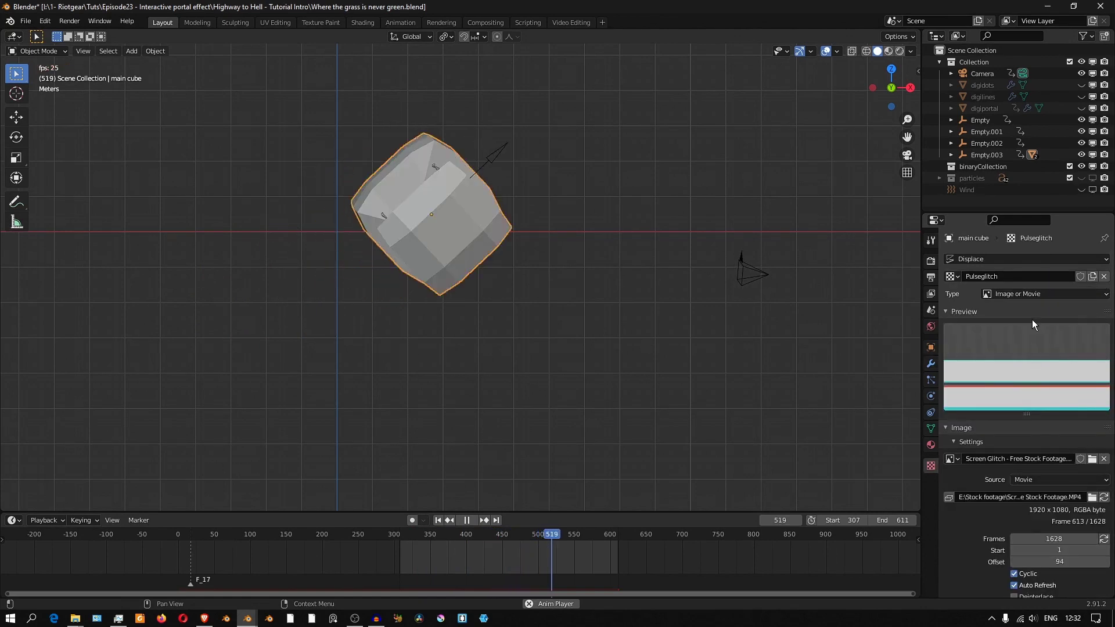
{"action": "left_click", "coordinate": [930, 346]}
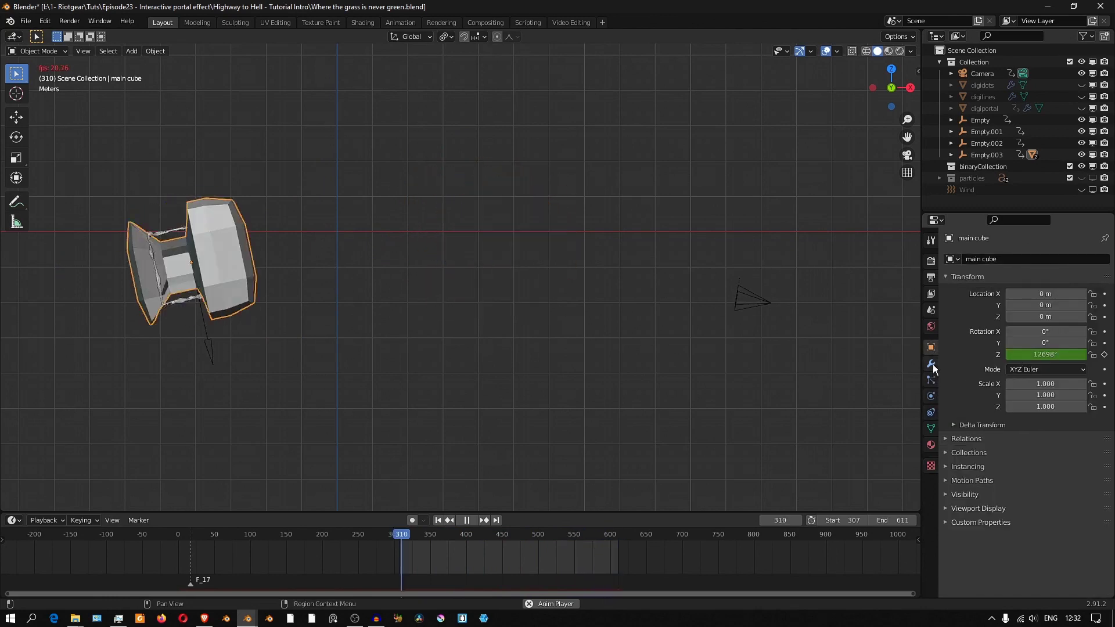
{"action": "left_click", "coordinate": [930, 364]}
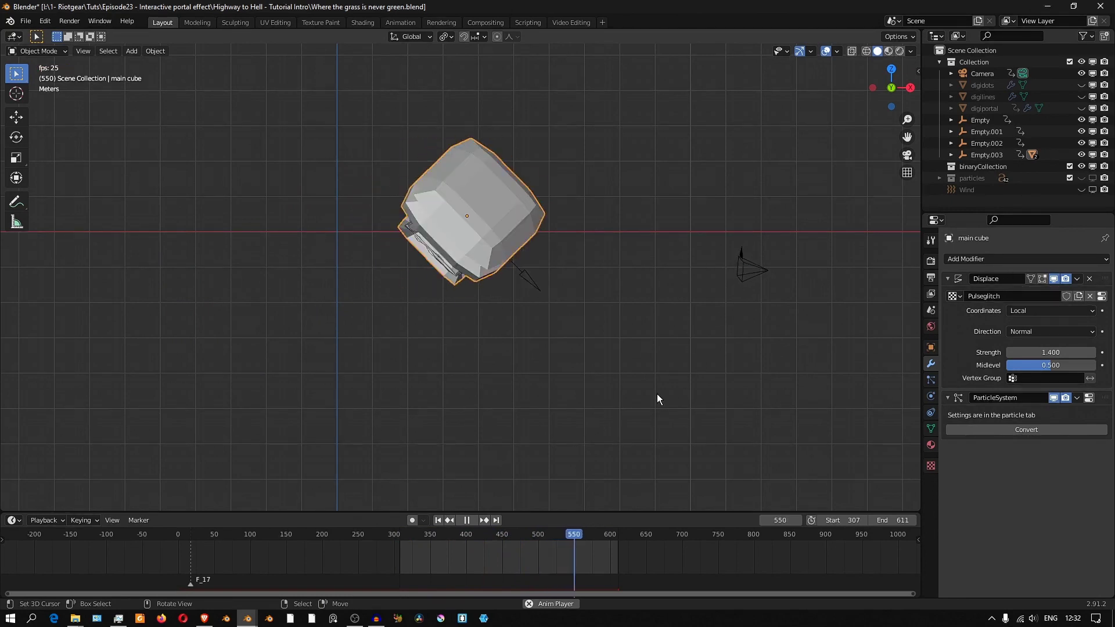
Step: Set the Displace strength to 0, then drag it upward to test the glitch
{"action": "left_click", "coordinate": [1038, 352]}
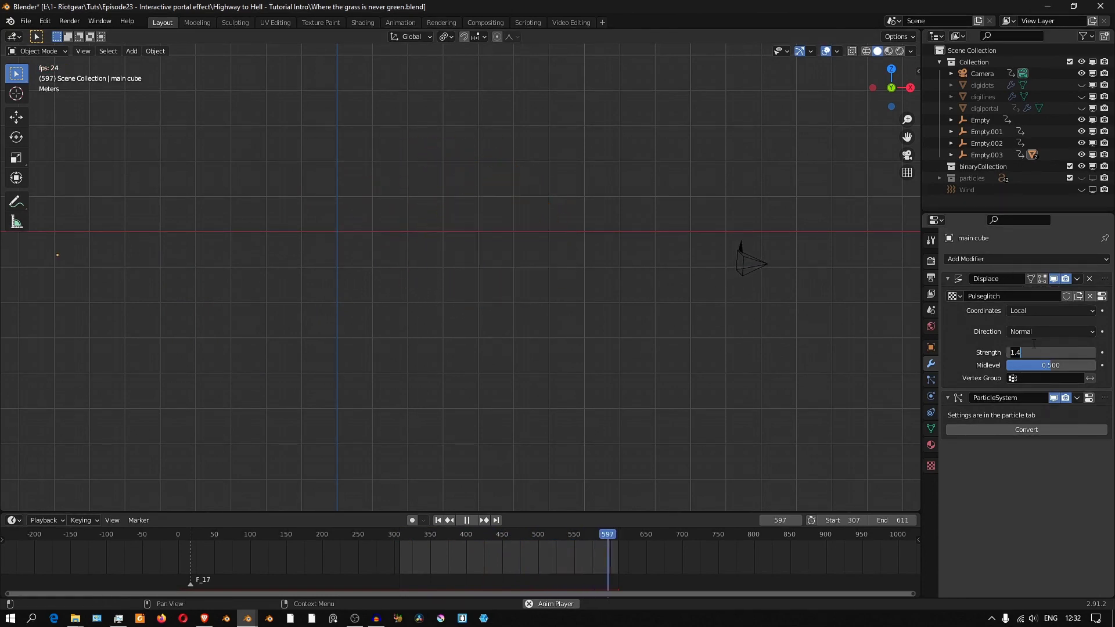
{"action": "type", "text": "0"}
{"action": "key", "text": "Return"}
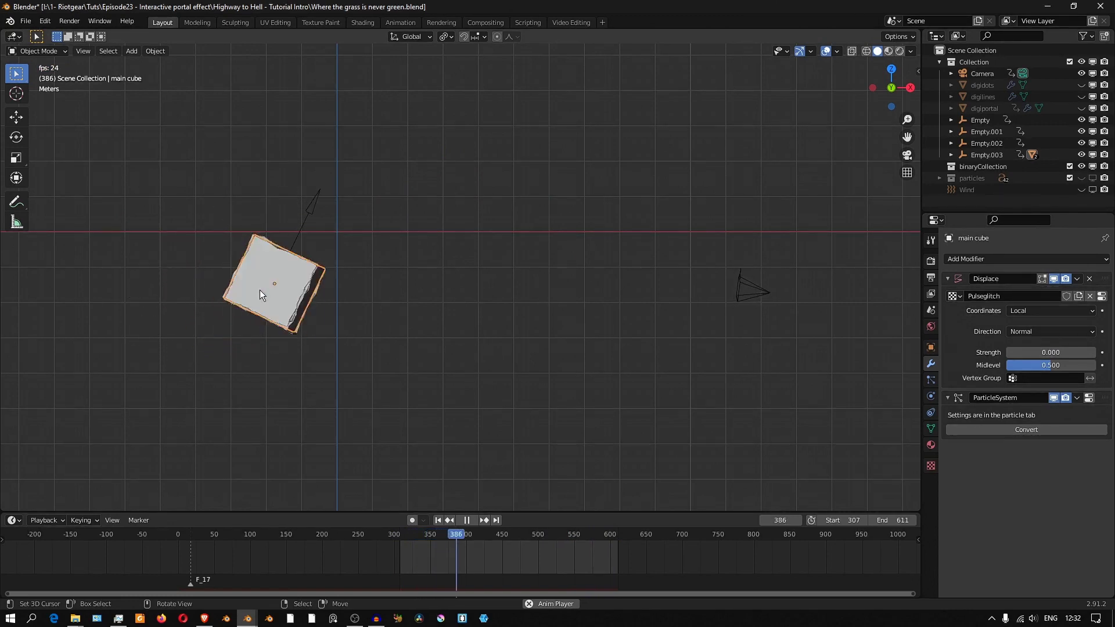
{"action": "left_click", "coordinate": [1092, 352]}
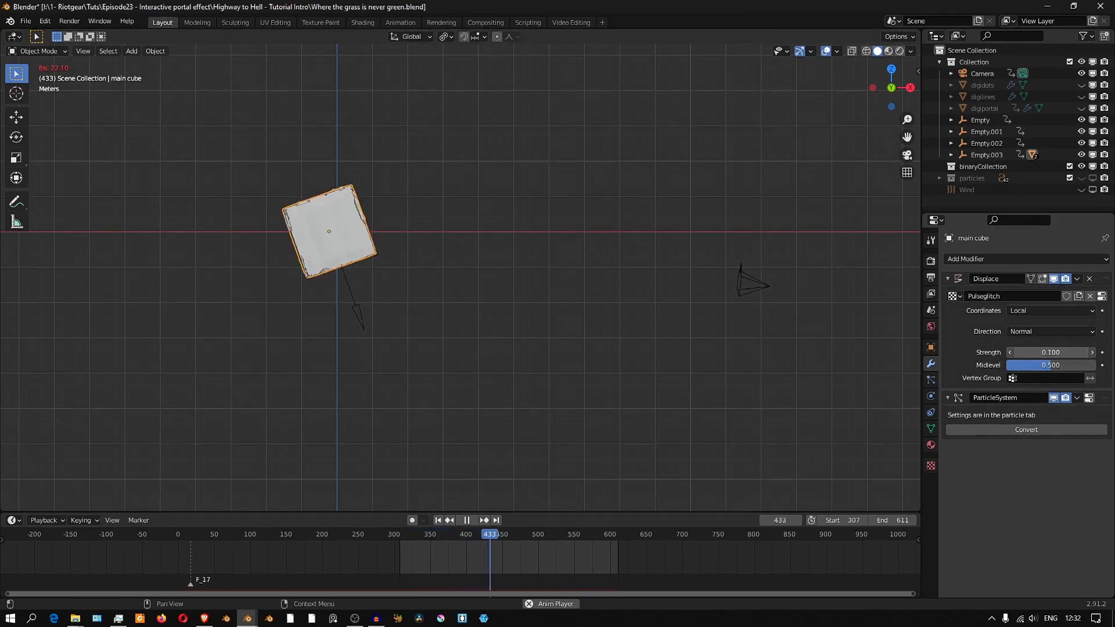
{"action": "left_click_drag", "start_coordinate": [1092, 352], "coordinate": [1050, 352]}
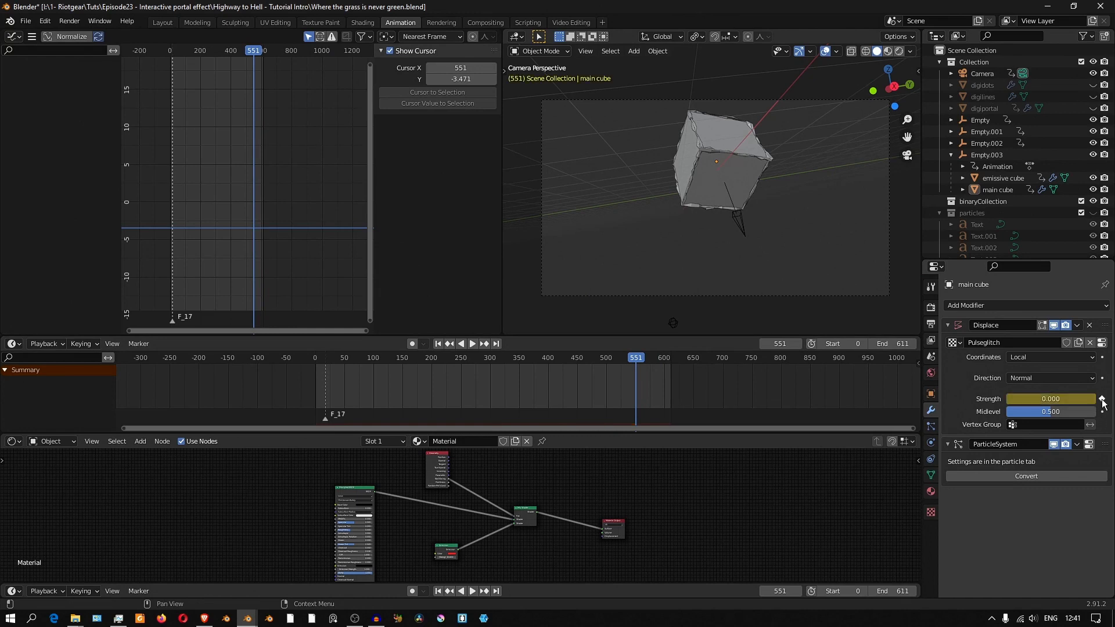
Step: Select the main cube's Strength (Displace) curve and bake Heartbeat Timeline.wav onto it with Bake Sound to F-Curves
{"action": "left_click", "coordinate": [710, 196]}
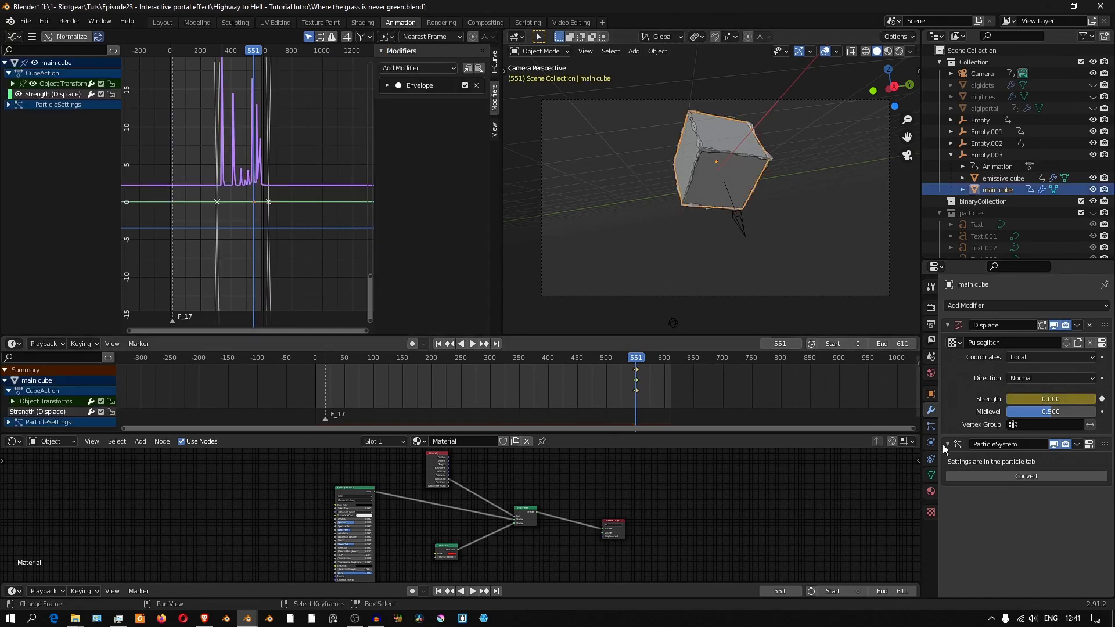
{"action": "left_click", "coordinate": [31, 95]}
{"action": "left_click", "coordinate": [32, 37]}
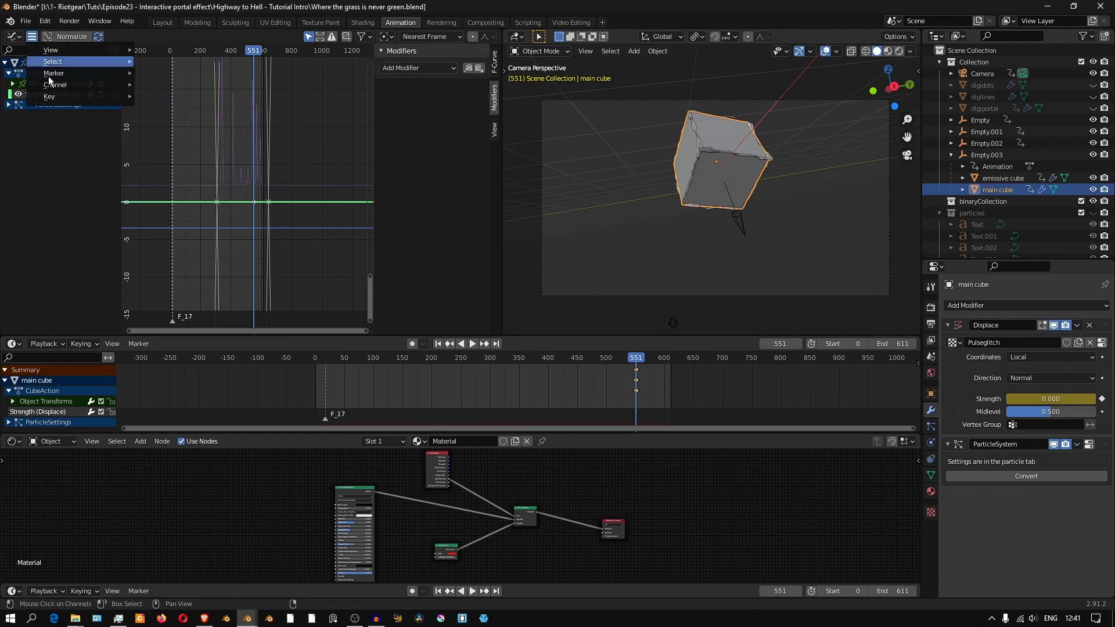
{"action": "mouse_move", "coordinate": [60, 96]}
{"action": "left_click", "coordinate": [181, 160]}
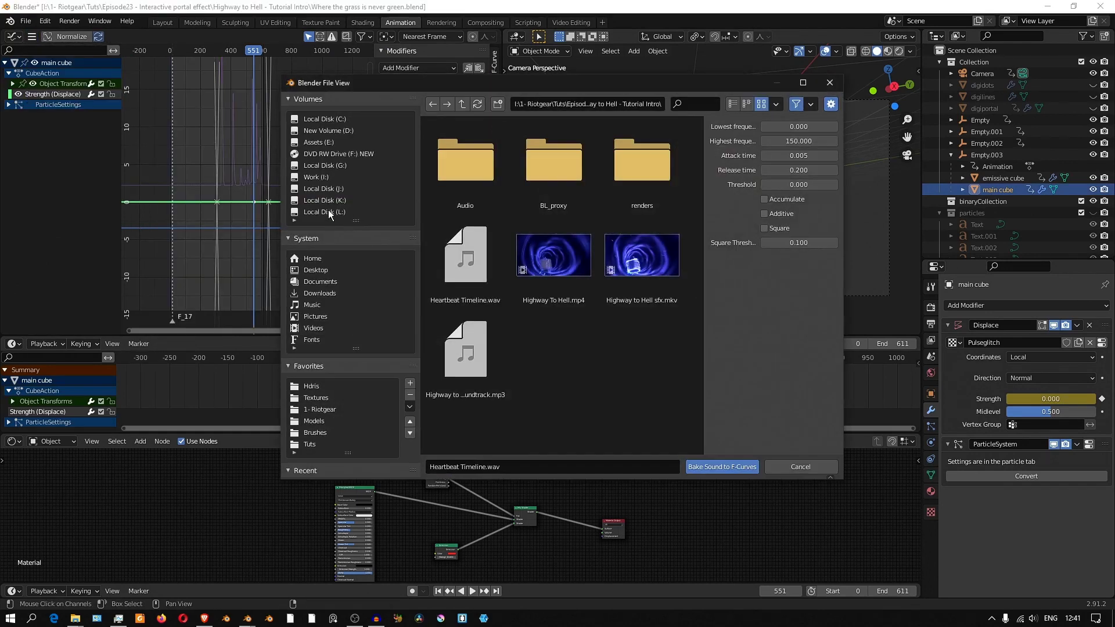
{"action": "left_click", "coordinate": [462, 260]}
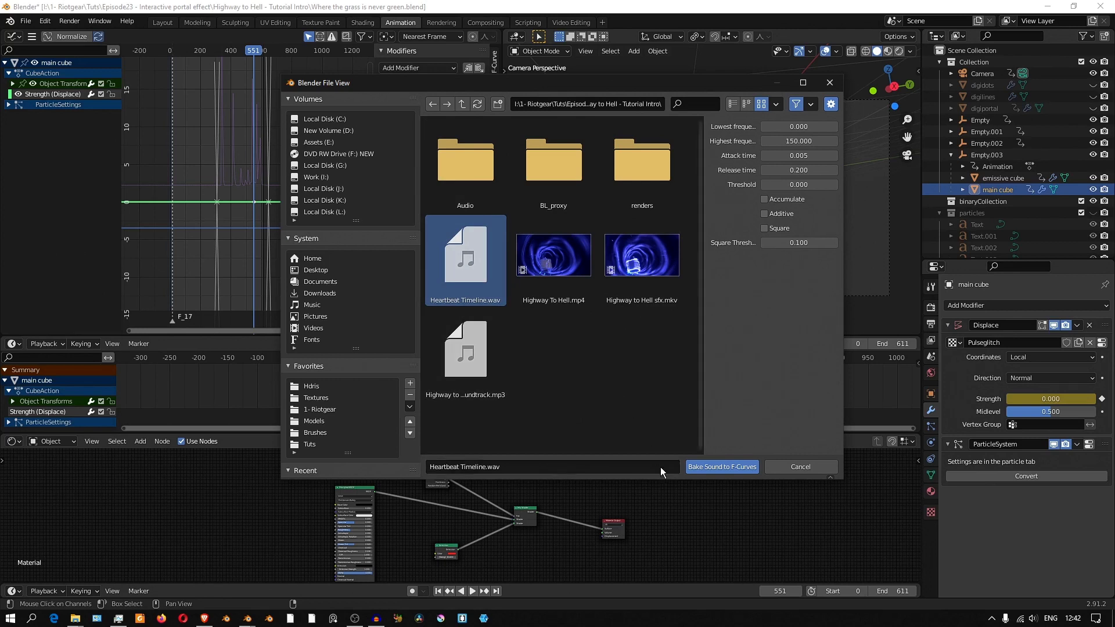
{"action": "left_click", "coordinate": [724, 468]}
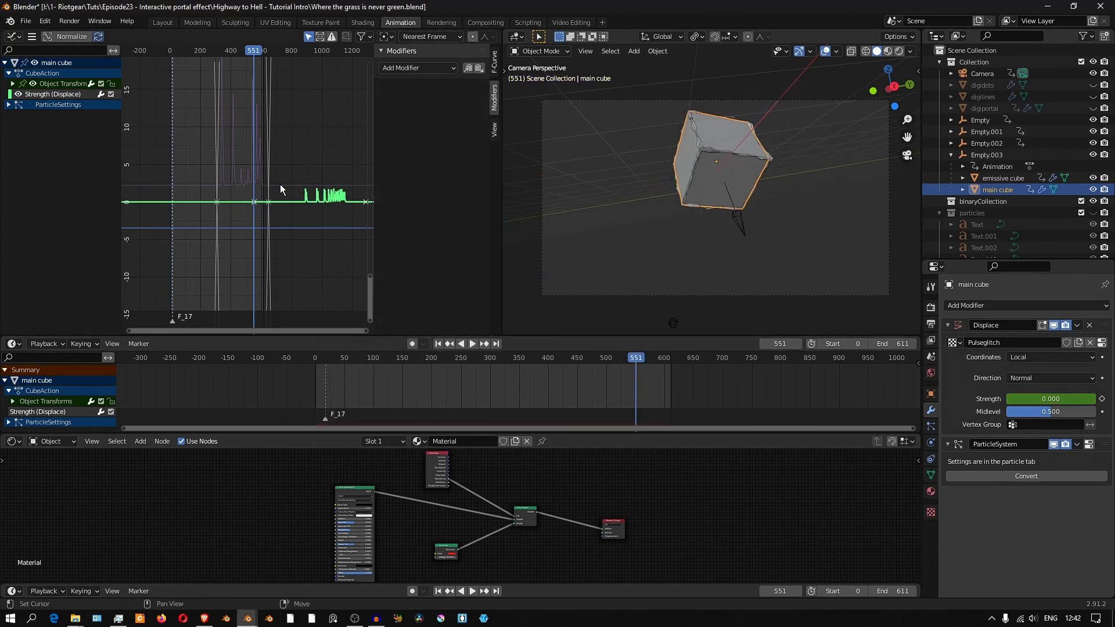
Step: Undo the misplaced bake and re-bake Heartbeat Timeline.wav onto the Displace strength from frame 0
{"action": "key", "text": "ctrl+z"}
{"action": "key", "text": "shift+Left"}
{"action": "key", "text": "space"}
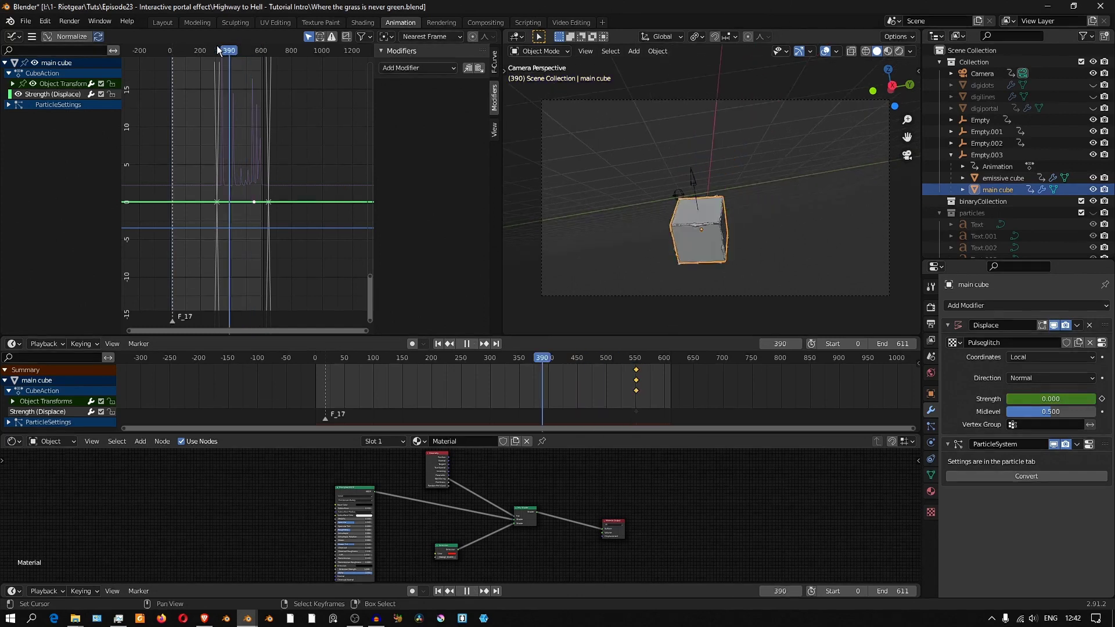
{"action": "left_click", "coordinate": [32, 36]}
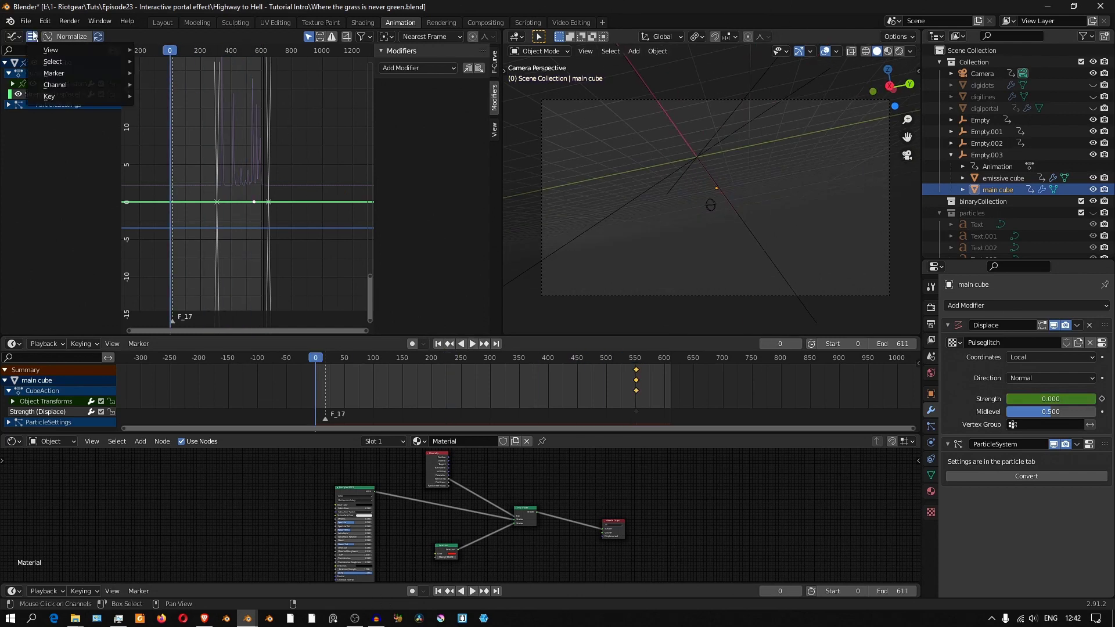
{"action": "mouse_move", "coordinate": [49, 96]}
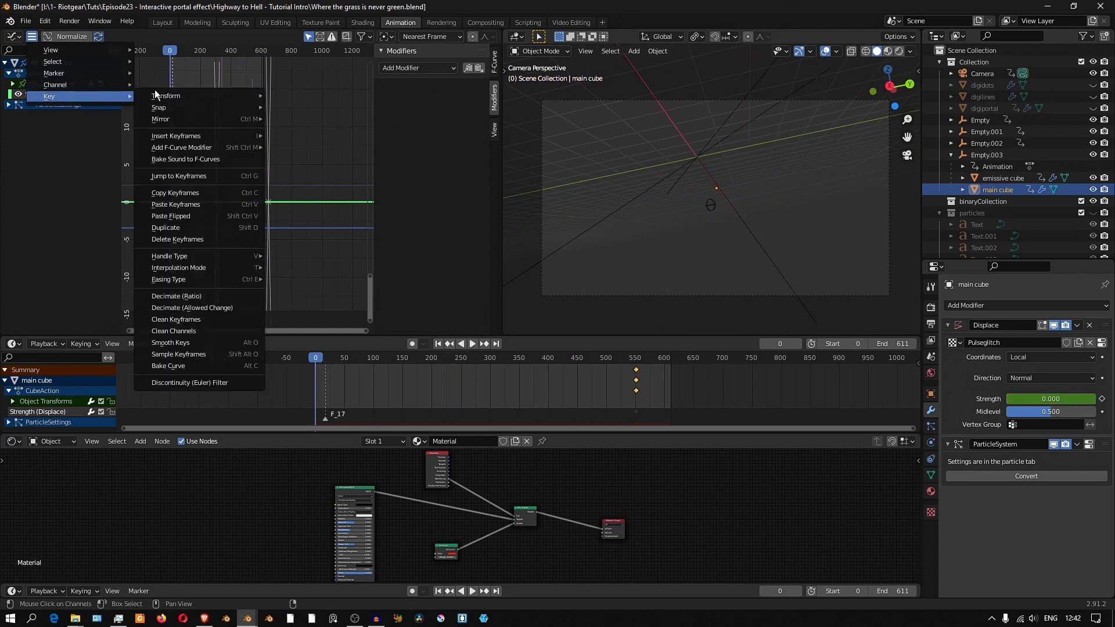
{"action": "left_click", "coordinate": [182, 159]}
{"action": "left_click", "coordinate": [465, 256]}
{"action": "left_click", "coordinate": [715, 468]}
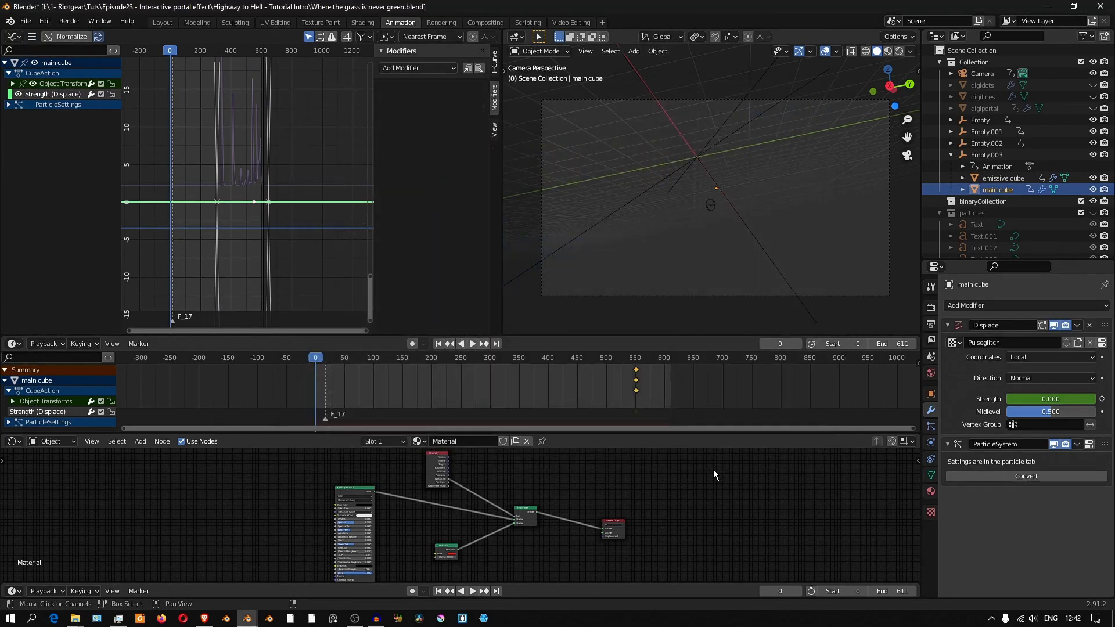
Step: Zoom in on the heartbeat spikes around frame 330 and play the animation
{"action": "middle_click_drag", "start_coordinate": [319, 285], "coordinate": [258, 202], "text": "ctrl"}
{"action": "scroll", "coordinate": [258, 202], "scroll_direction": "down", "scroll_amount": 3}
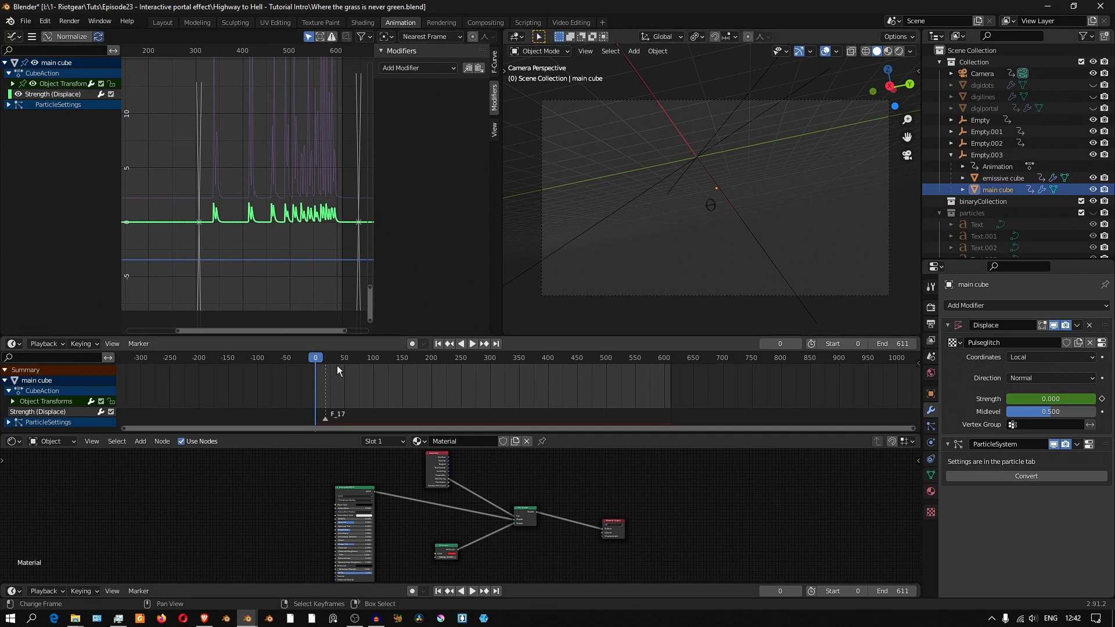
{"action": "left_click_drag", "start_coordinate": [316, 360], "coordinate": [503, 365]}
{"action": "key", "text": "space"}
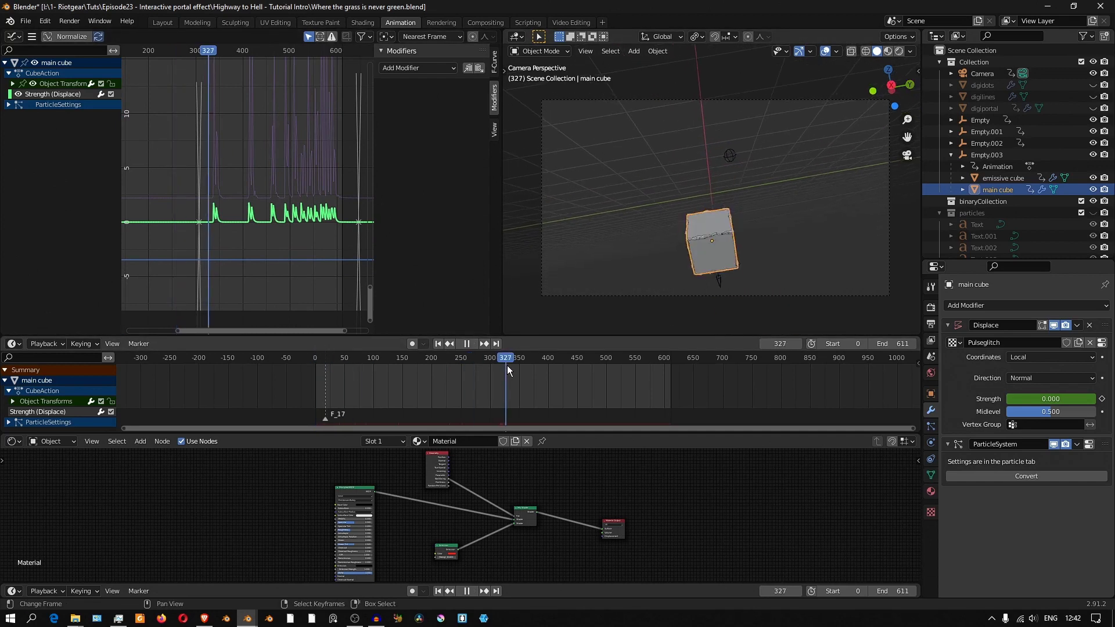